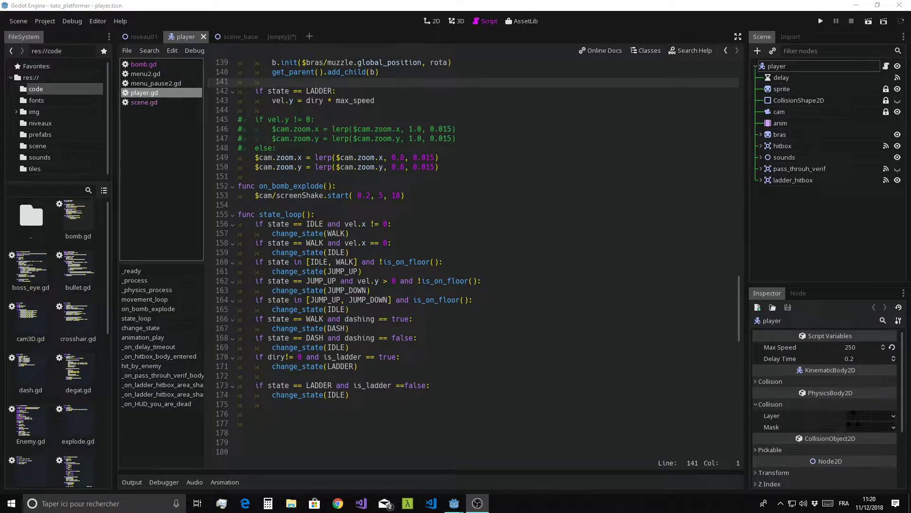
Run the game, test walking, jumping and throwing bombs, then stop it.
{"action": "left_click", "coordinate": [820, 22]}
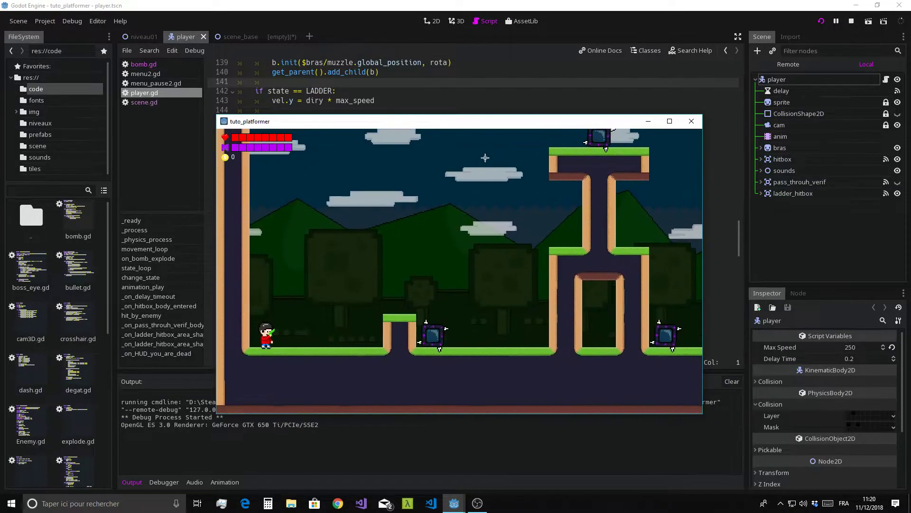
{"action": "key", "text": "Right"}
{"action": "key", "text": "space"}
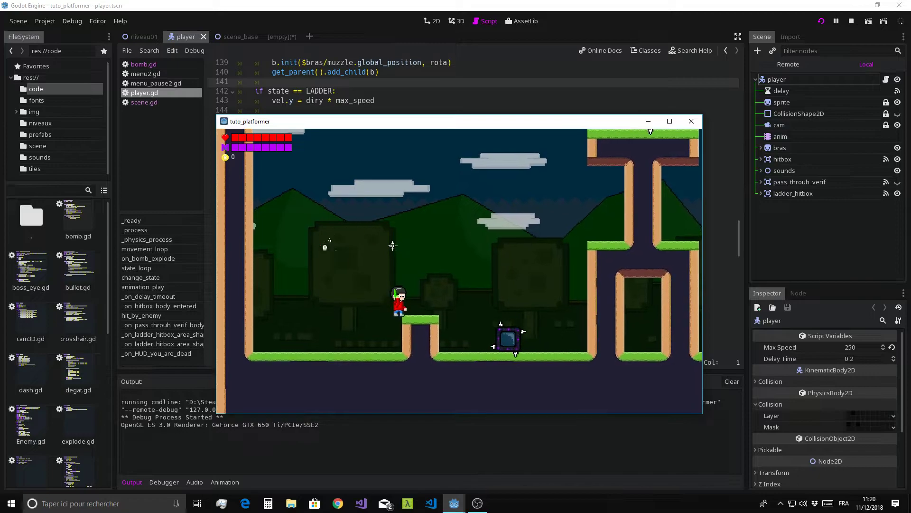
{"action": "key", "text": "Right"}
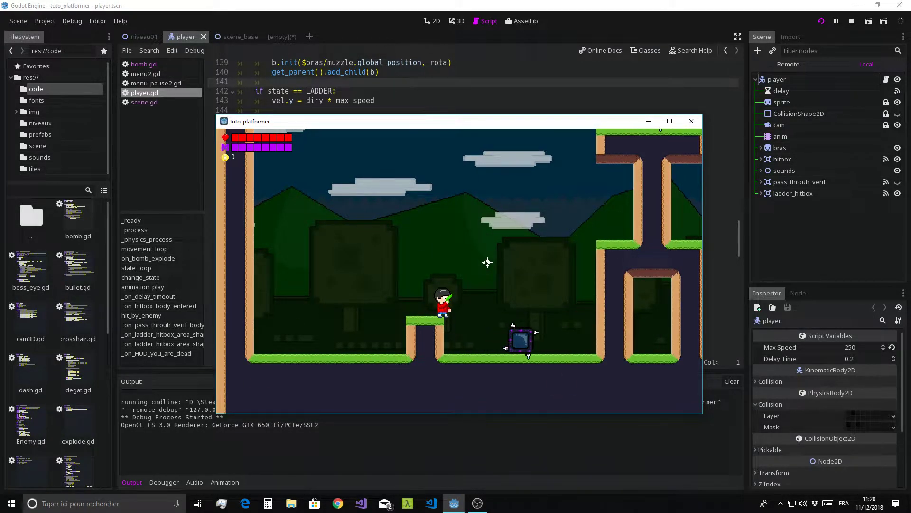
{"action": "left_click", "coordinate": [487, 262]}
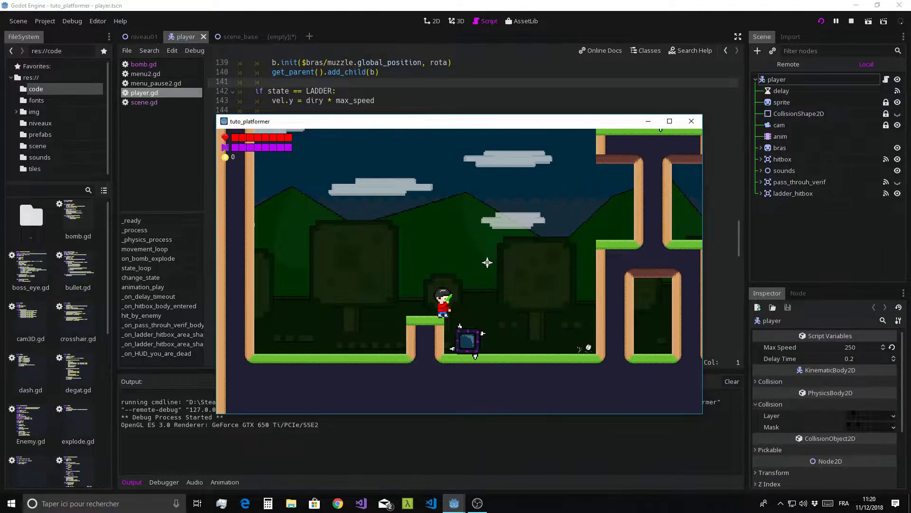
{"action": "key", "text": "Up"}
{"action": "key", "text": "Right"}
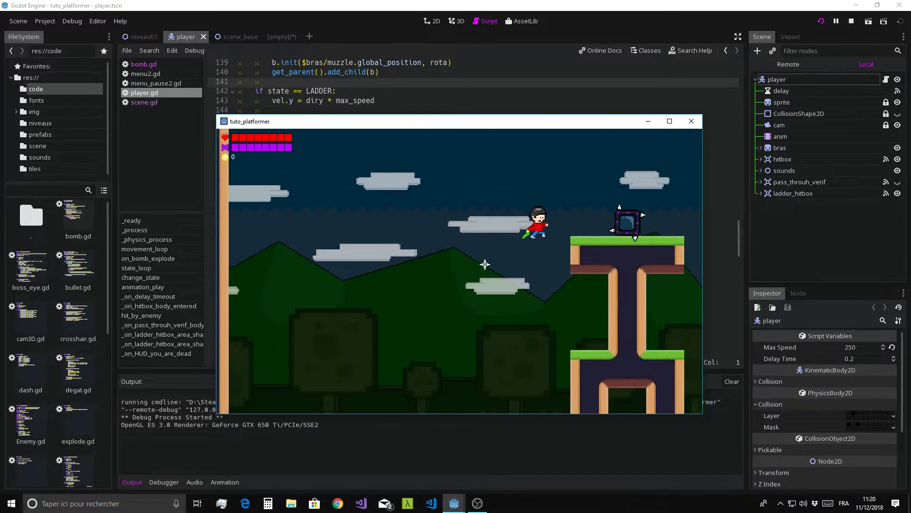
{"action": "key", "text": "Left"}
{"action": "key", "text": "Up"}
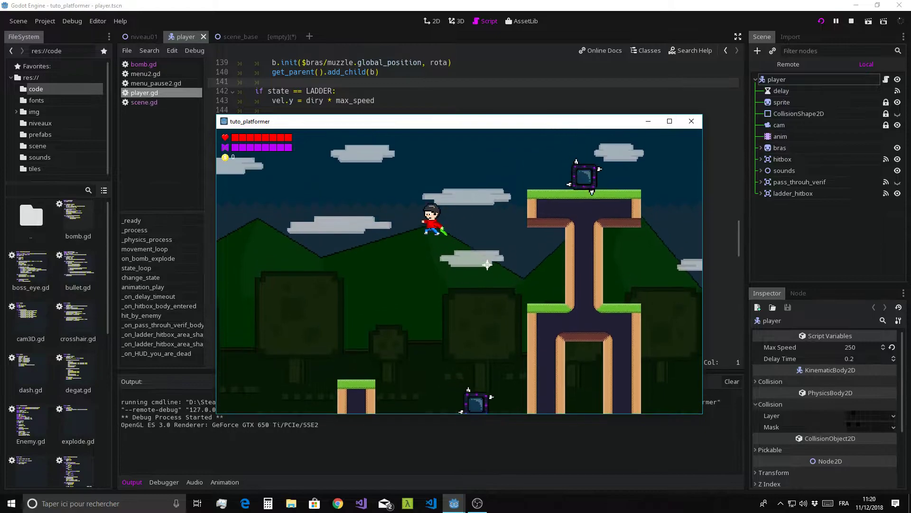
{"action": "key", "text": "Up"}
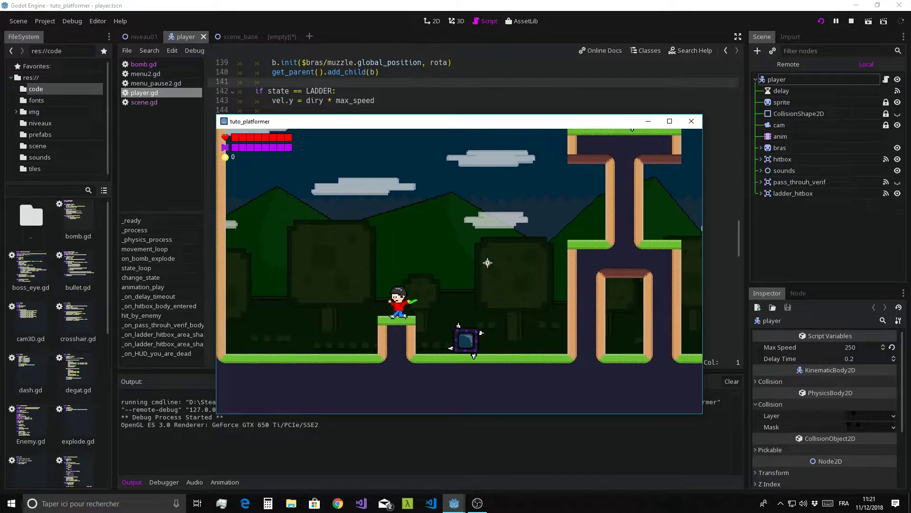
{"action": "right_click", "coordinate": [487, 262]}
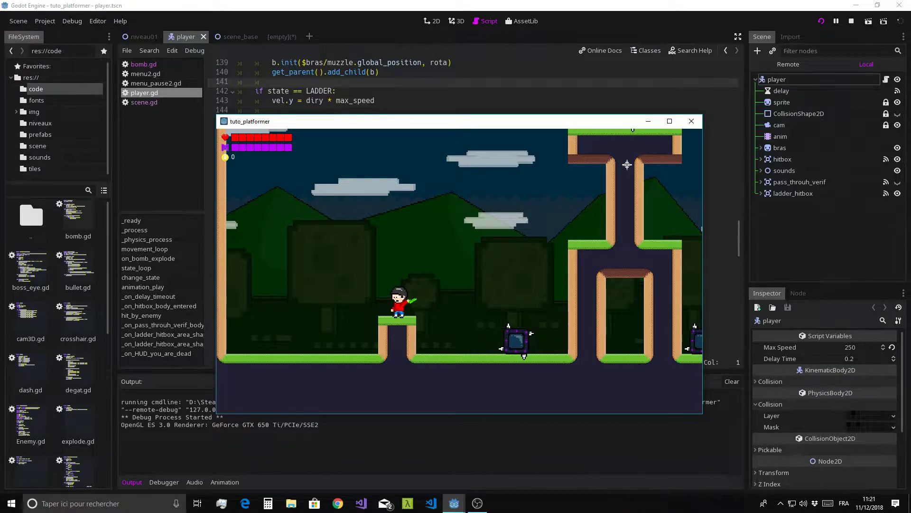
{"action": "left_click", "coordinate": [698, 122]}
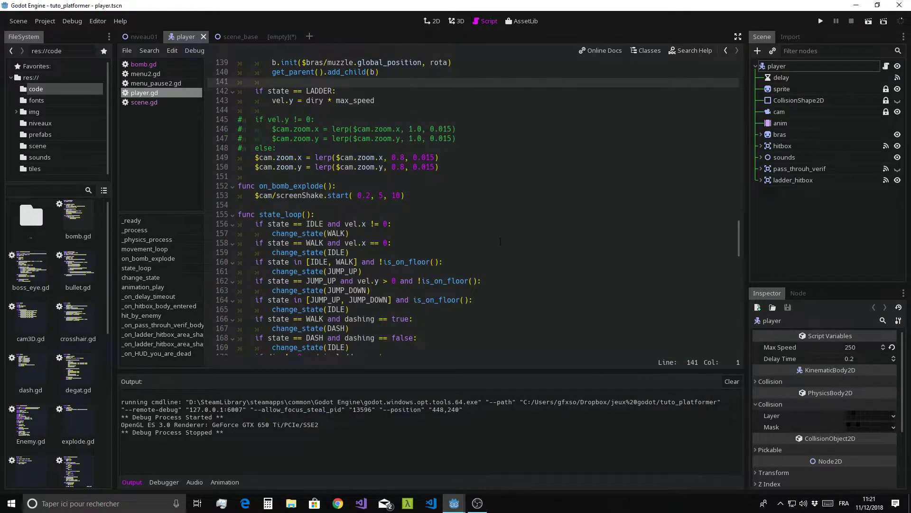
Close the leftover [empty] scene tab so scene_base becomes active.
{"action": "scroll", "coordinate": [500, 242], "scroll_direction": "down", "scroll_amount": 3}
{"action": "scroll", "coordinate": [503, 237], "scroll_direction": "up", "scroll_amount": 2}
{"action": "scroll", "coordinate": [510, 232], "scroll_direction": "up", "scroll_amount": 3}
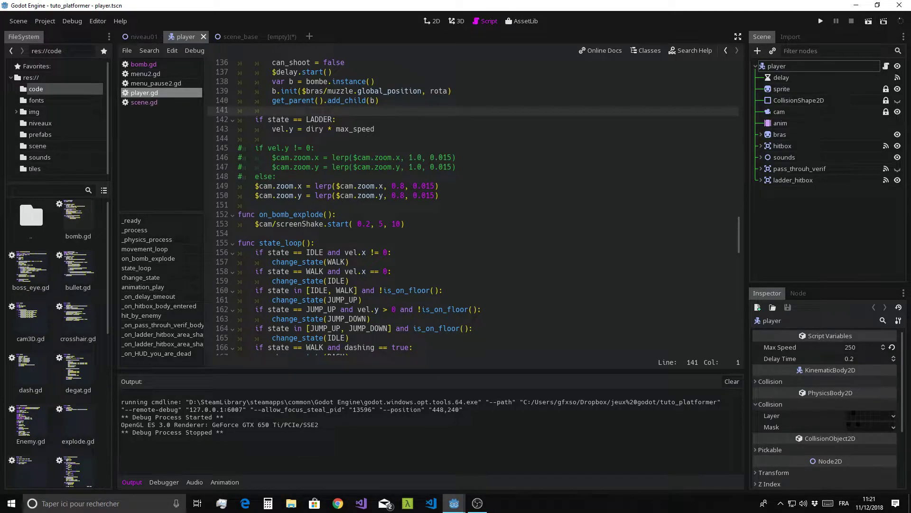
{"action": "left_click", "coordinate": [278, 38]}
{"action": "left_click", "coordinate": [294, 37]}
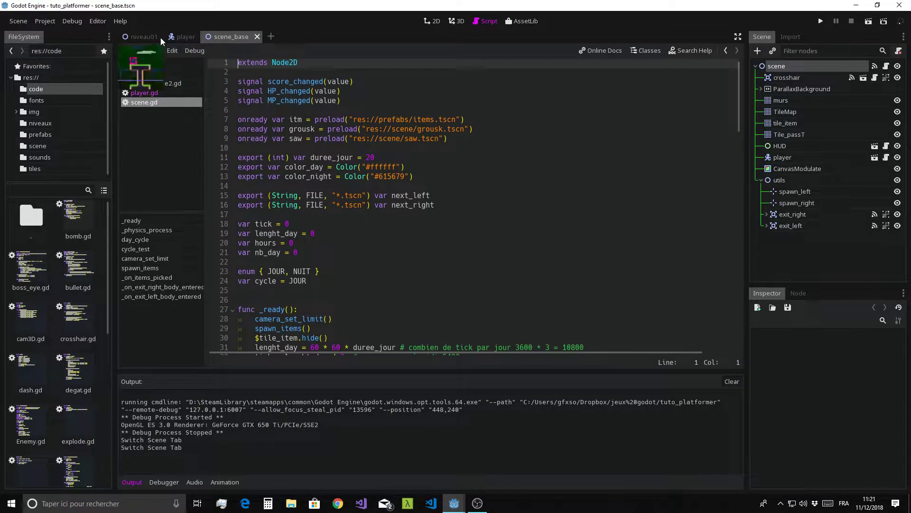
Create a new 2D scene with a Node2D as its root.
{"action": "left_click", "coordinate": [271, 37]}
{"action": "left_click", "coordinate": [432, 21]}
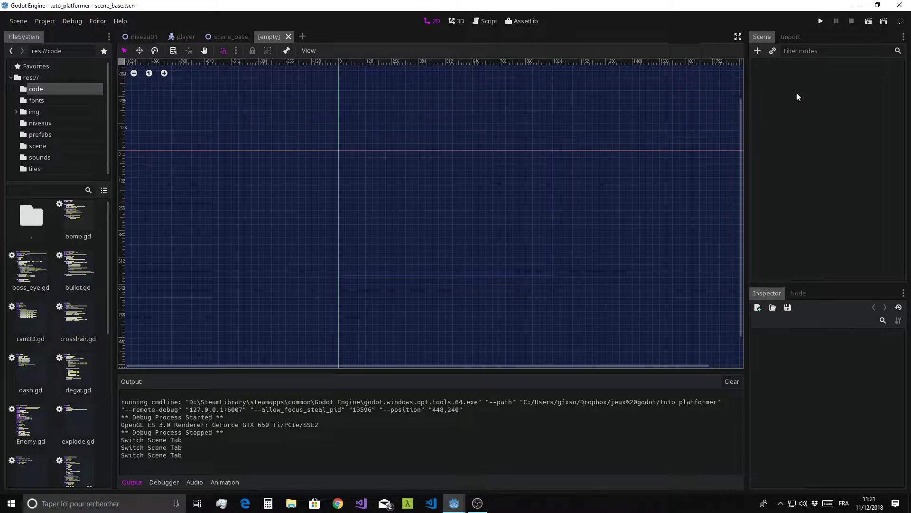
{"action": "left_click", "coordinate": [757, 51]}
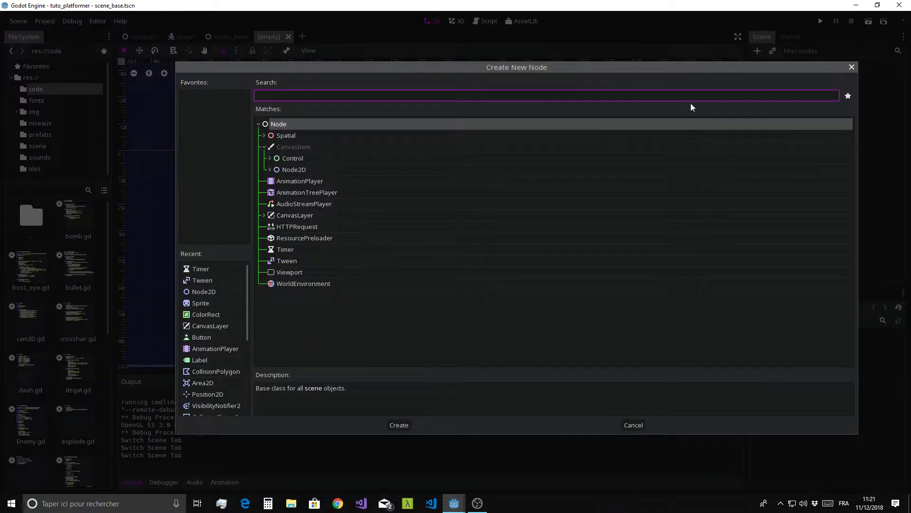
{"action": "double_click", "coordinate": [304, 169]}
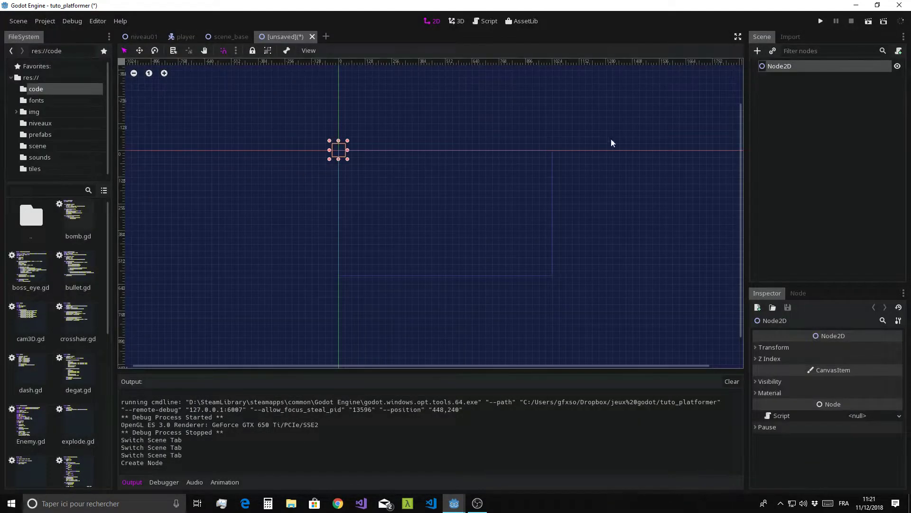
Rename the Node2D root to screenShake.
{"action": "left_click", "coordinate": [805, 67]}
{"action": "type", "text": "sr"}
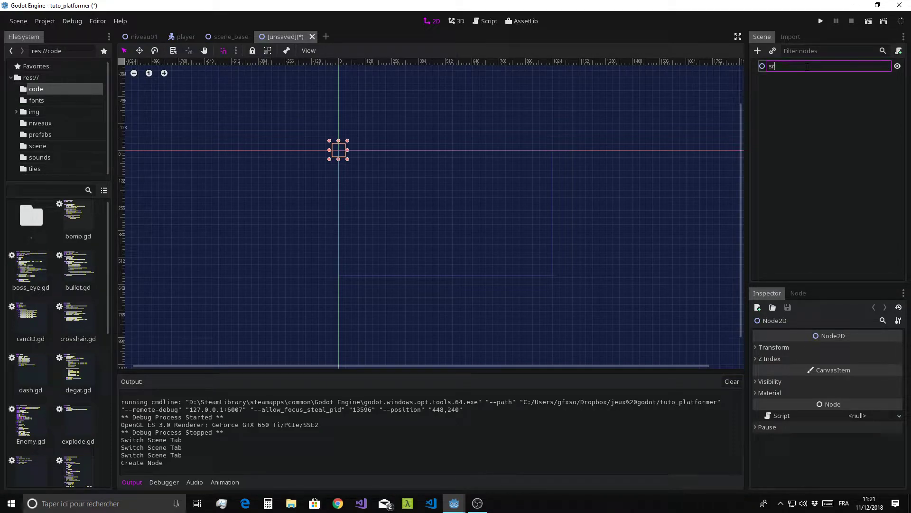
{"action": "key", "text": "BackSpace"}
{"action": "type", "text": "cre"}
{"action": "type", "text": "enSha"}
{"action": "type", "text": "ke"}
{"action": "key", "text": "Return"}
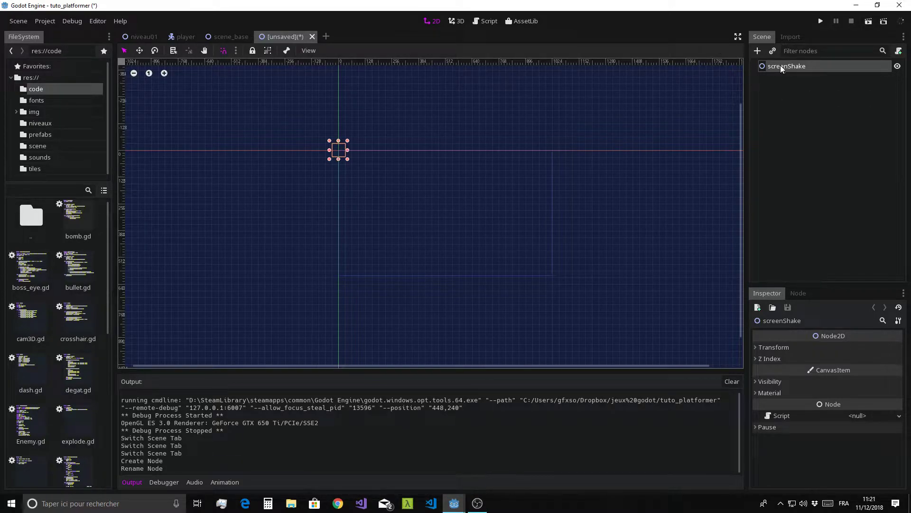
{"action": "left_click", "coordinate": [767, 64]}
{"action": "scroll", "coordinate": [325, 155], "scroll_direction": "up", "scroll_amount": 5}
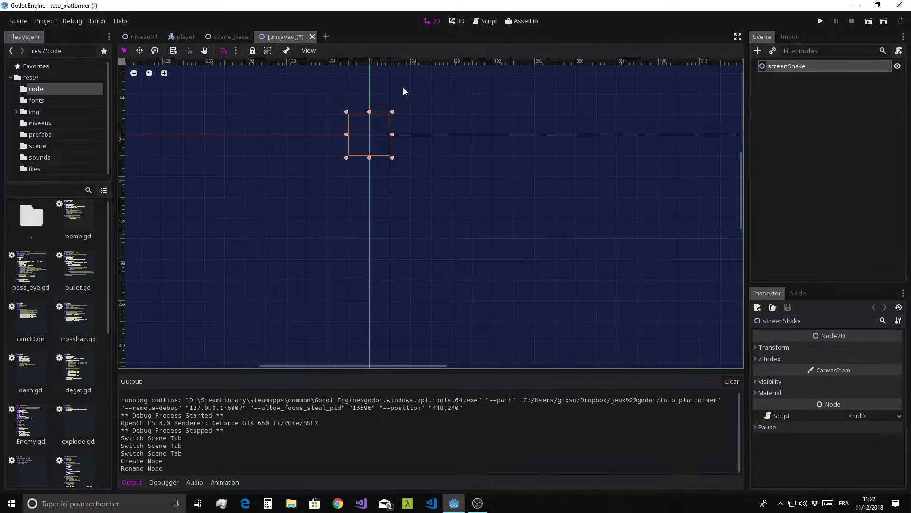
In the player scene, set the cam Camera2D offset y to 10.
{"action": "left_click", "coordinate": [181, 38]}
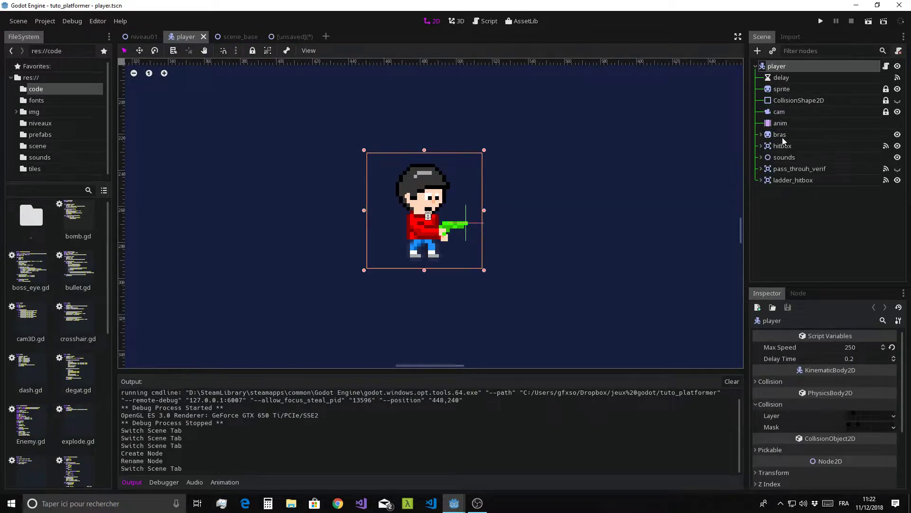
{"action": "left_click", "coordinate": [781, 113]}
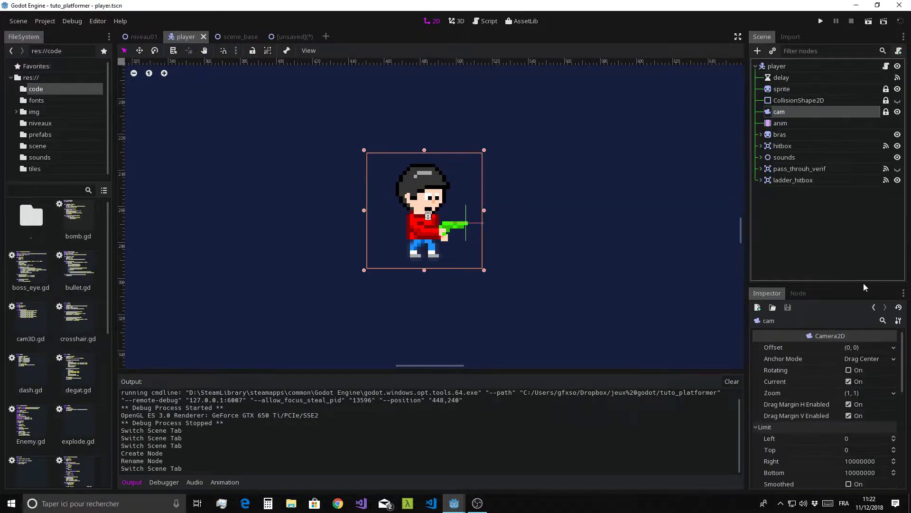
{"action": "left_click", "coordinate": [850, 349]}
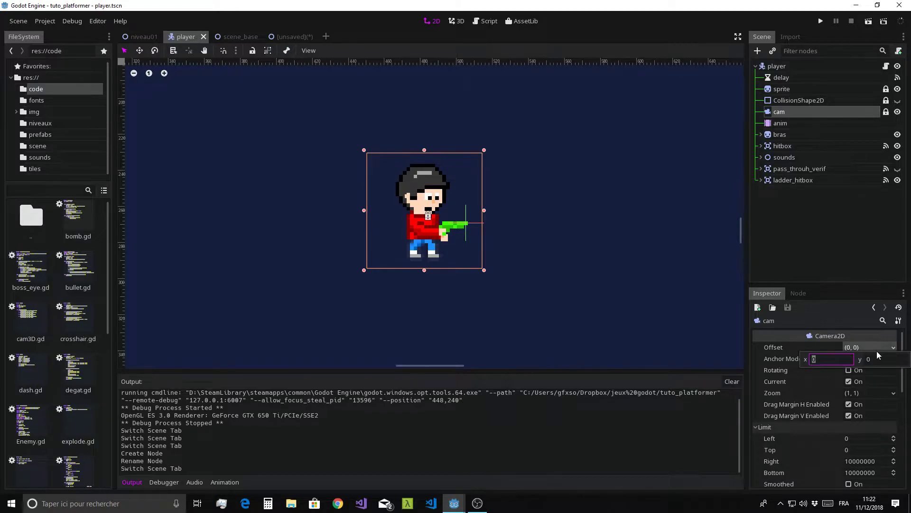
{"action": "key", "text": "Tab"}
{"action": "type", "text": "10"}
{"action": "key", "text": "Return"}
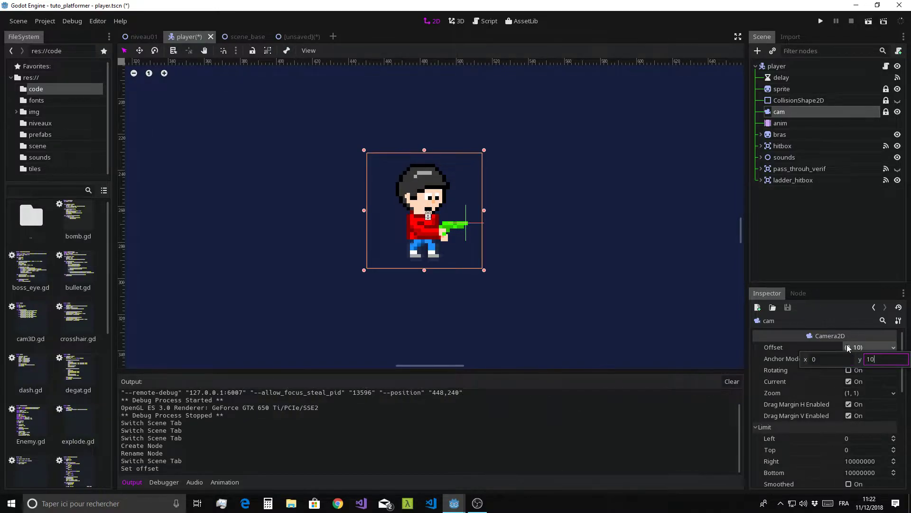
Reset the cam offset back to (0, 0).
{"action": "scroll", "coordinate": [385, 186], "scroll_direction": "down", "scroll_amount": 3}
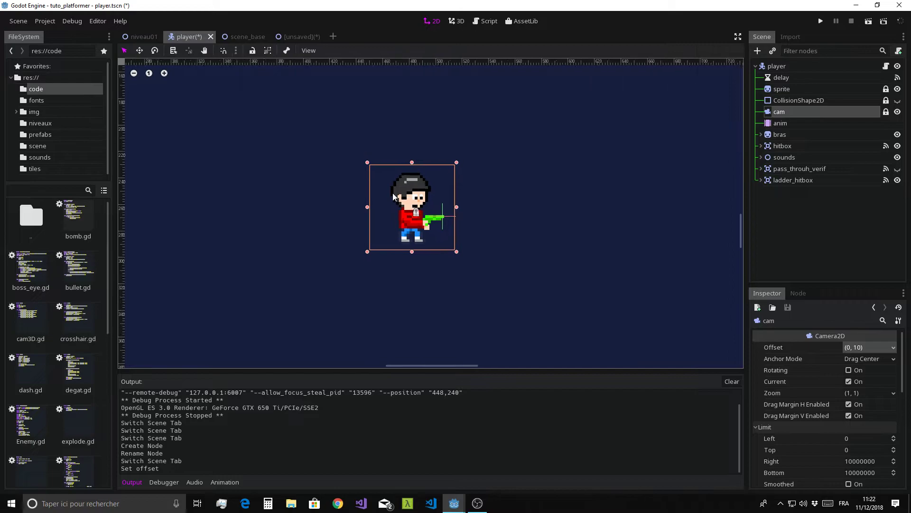
{"action": "scroll", "coordinate": [386, 186], "scroll_direction": "down", "scroll_amount": 3}
{"action": "scroll", "coordinate": [385, 186], "scroll_direction": "up", "scroll_amount": 4}
{"action": "left_click", "coordinate": [877, 349]}
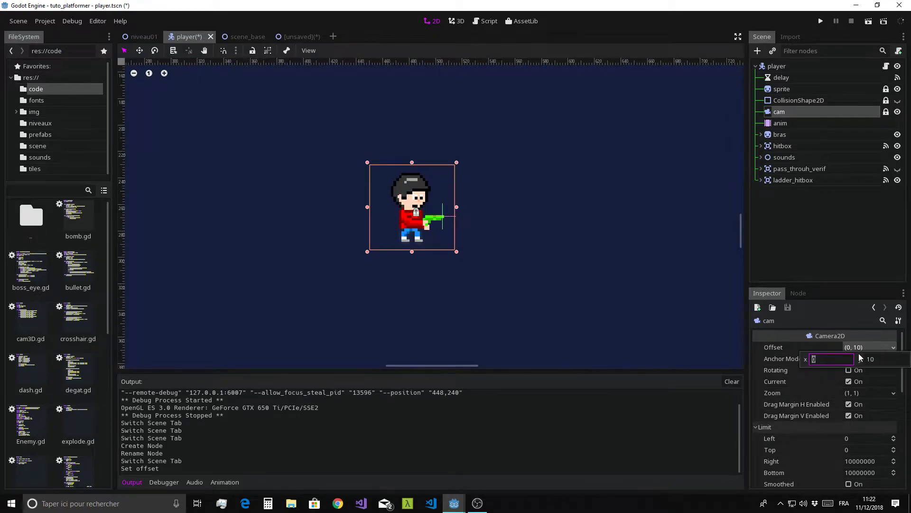
{"action": "key", "text": "Tab"}
{"action": "type", "text": "0"}
{"action": "key", "text": "Return"}
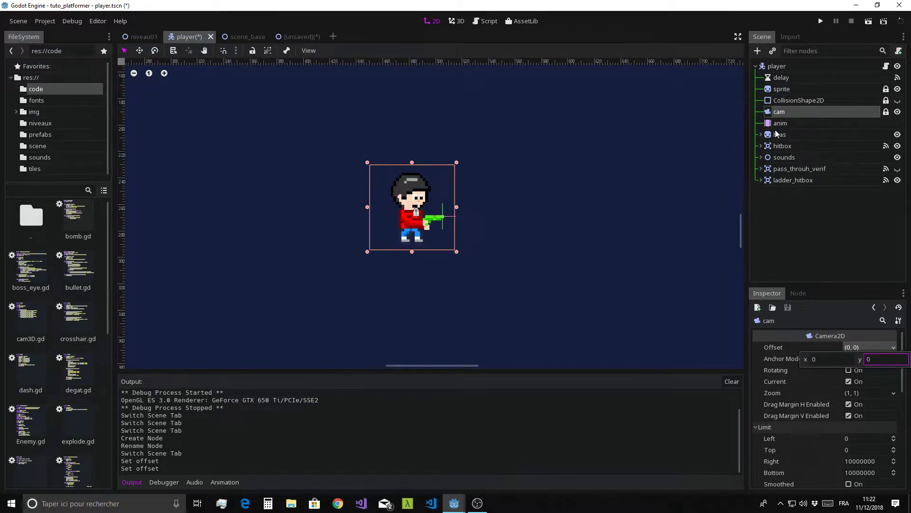
{"action": "left_click", "coordinate": [844, 253]}
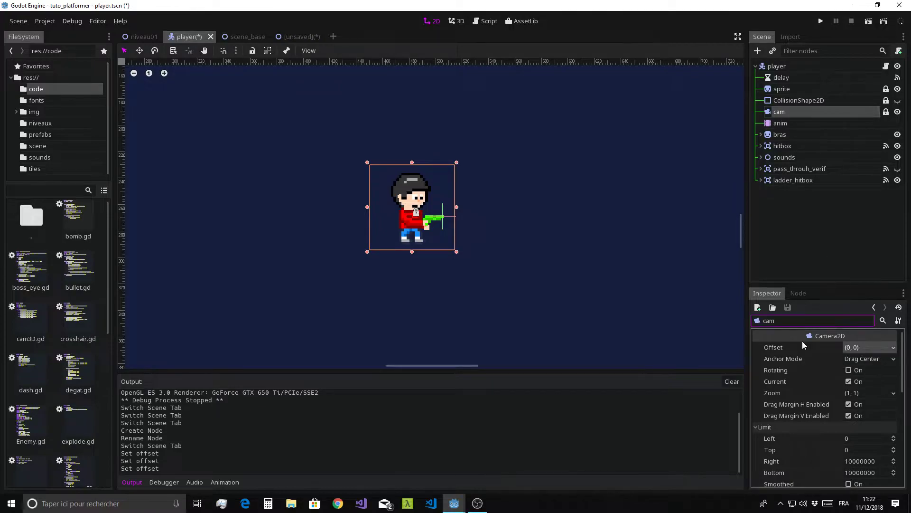
Try offset y 10 again, then change it back to 0.
{"action": "scroll", "coordinate": [411, 209], "scroll_direction": "down", "scroll_amount": 3}
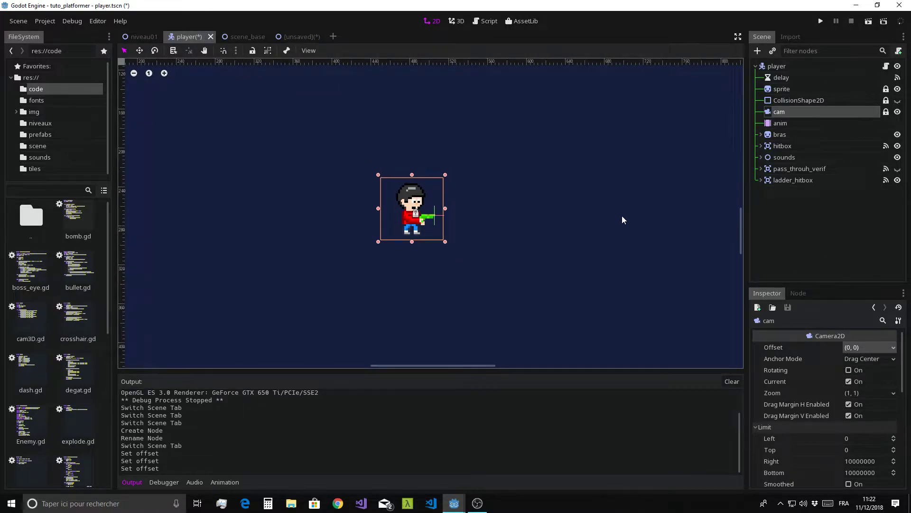
{"action": "scroll", "coordinate": [604, 192], "scroll_direction": "down", "scroll_amount": 2}
{"action": "scroll", "coordinate": [604, 192], "scroll_direction": "down", "scroll_amount": 2}
{"action": "scroll", "coordinate": [605, 192], "scroll_direction": "down", "scroll_amount": 1}
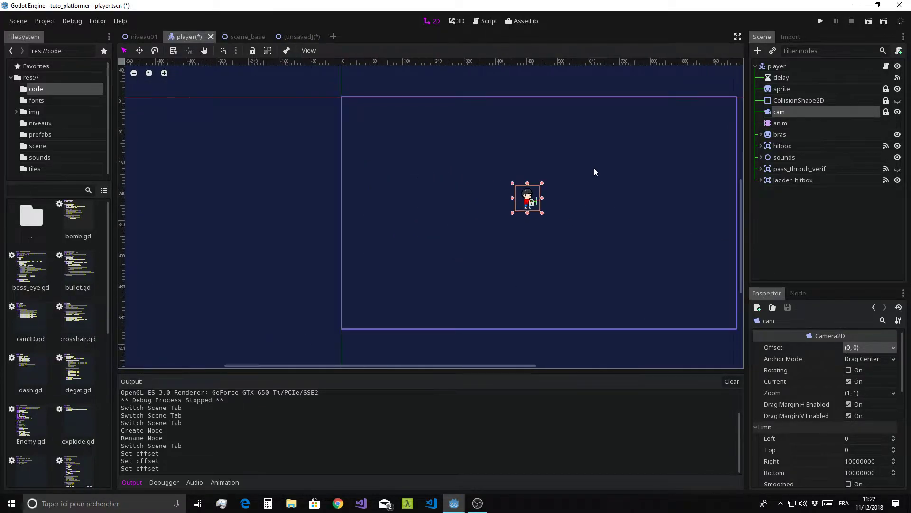
{"action": "left_click", "coordinate": [866, 348]}
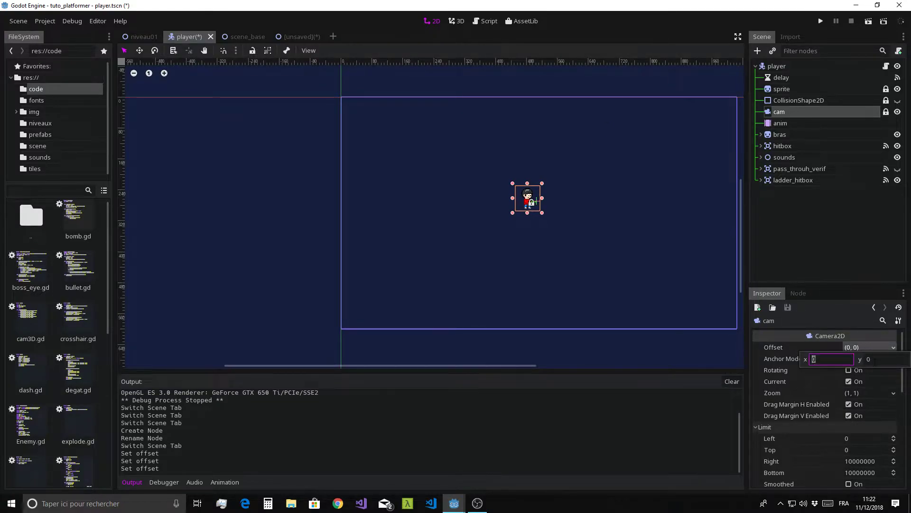
{"action": "key", "text": "Tab"}
{"action": "type", "text": "10"}
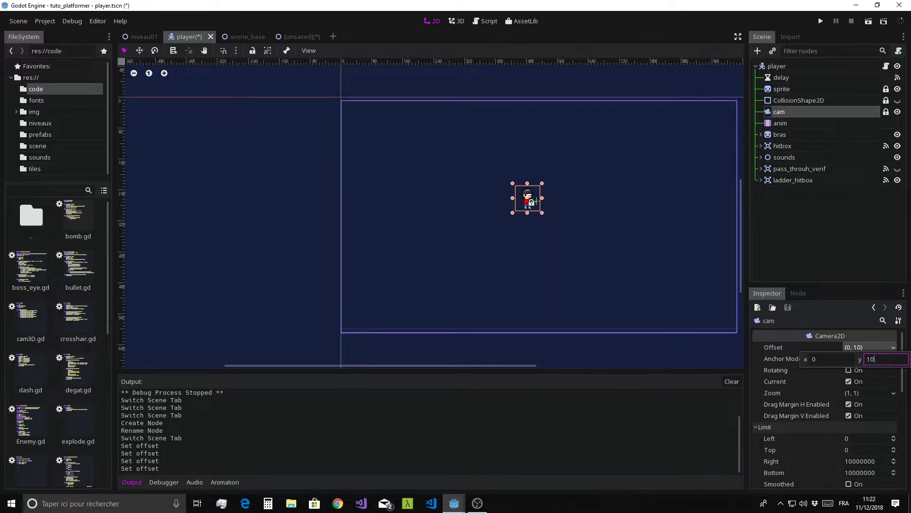
{"action": "key", "text": "ctrl+a"}
{"action": "type", "text": "0"}
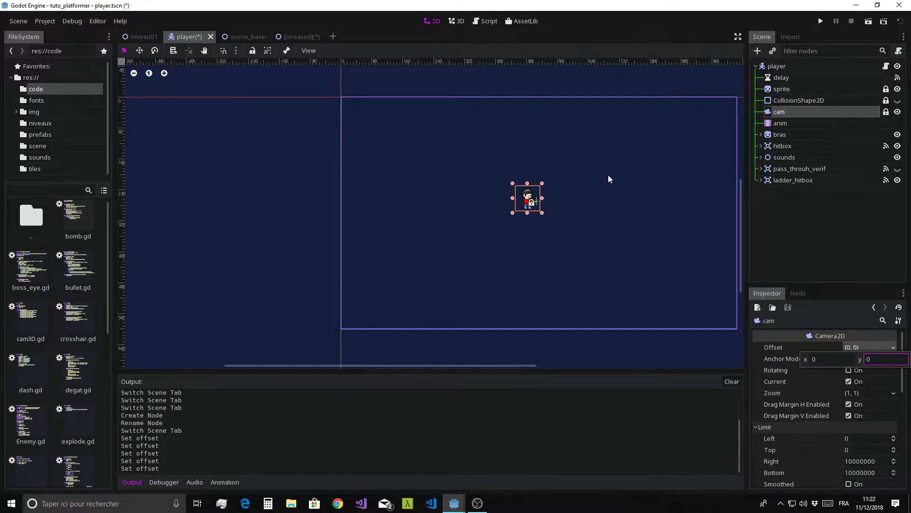
{"action": "middle_click_drag", "start_coordinate": [543, 165], "coordinate": [491, 164]}
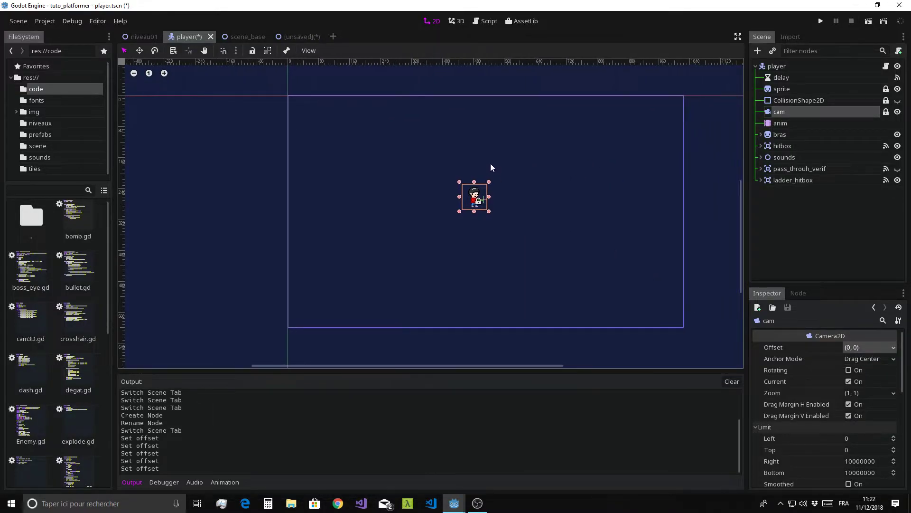
Add a Tween child and a Timer named duree under screenShake.
{"action": "left_click", "coordinate": [307, 36]}
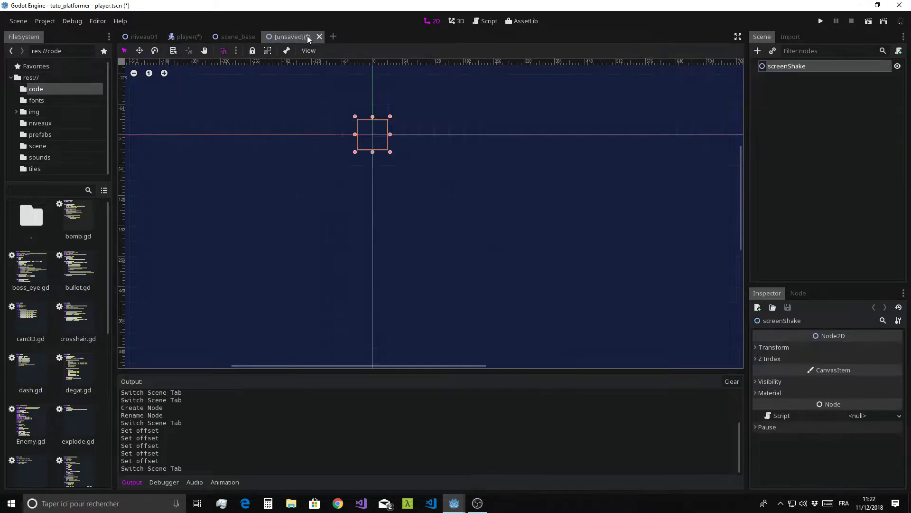
{"action": "key", "text": "ctrl+a"}
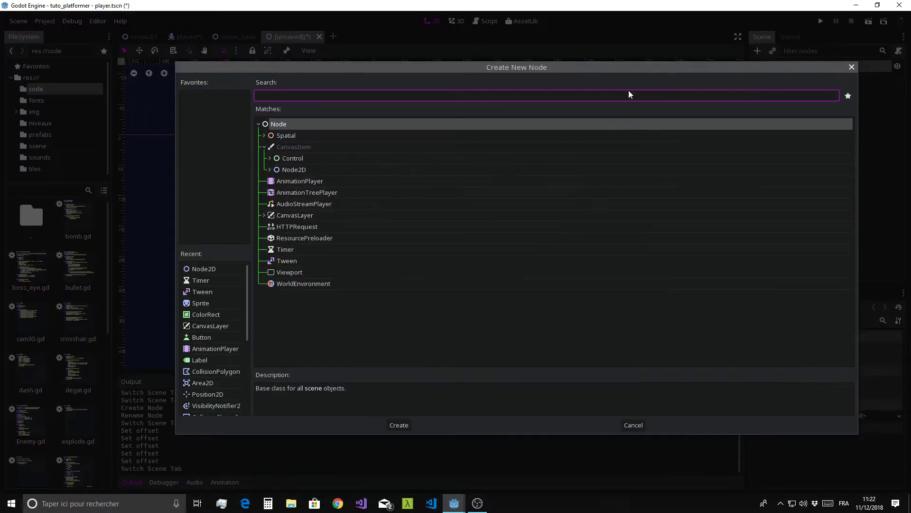
{"action": "double_click", "coordinate": [281, 260]}
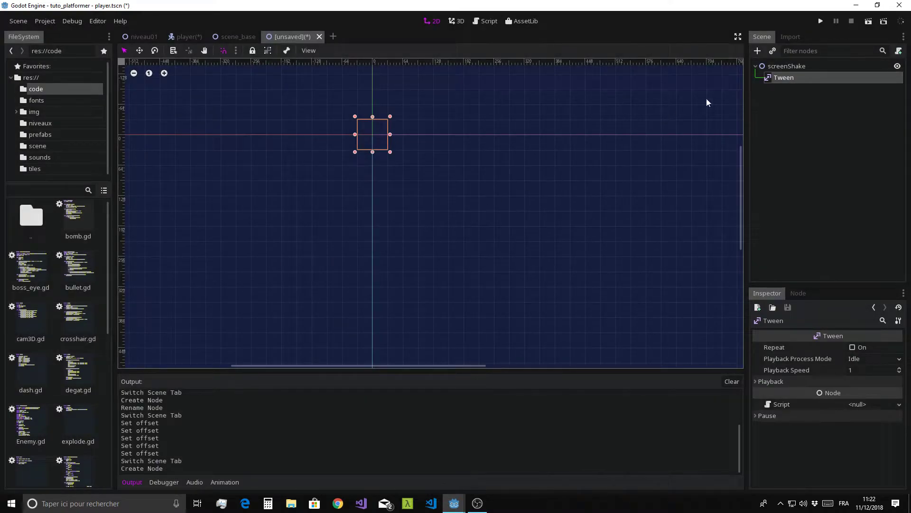
{"action": "left_click", "coordinate": [781, 65]}
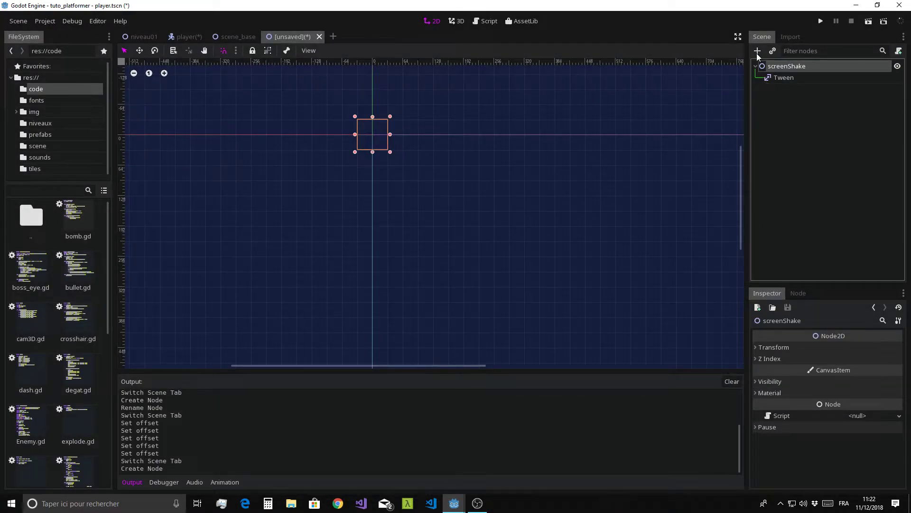
{"action": "left_click", "coordinate": [757, 52]}
{"action": "type", "text": "tim"}
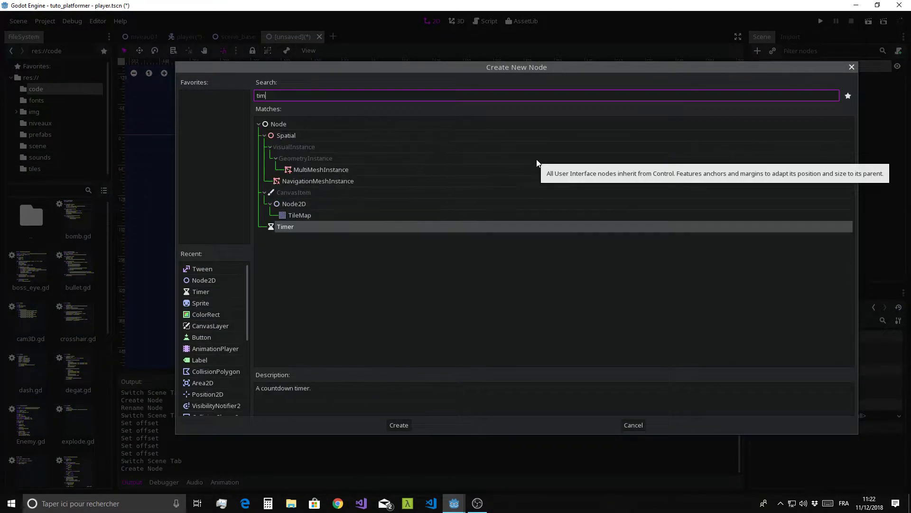
{"action": "type", "text": "er"}
{"action": "key", "text": "Return"}
{"action": "double_click", "coordinate": [784, 89]}
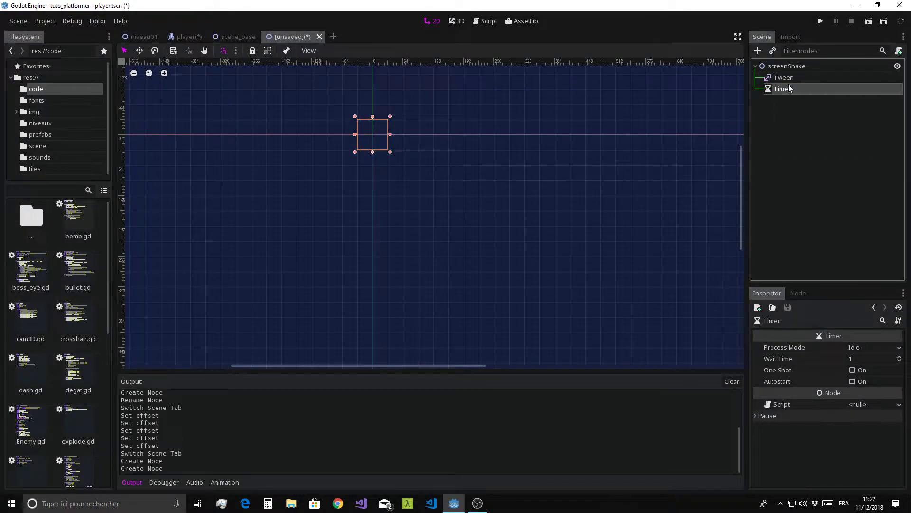
{"action": "type", "text": "dur"}
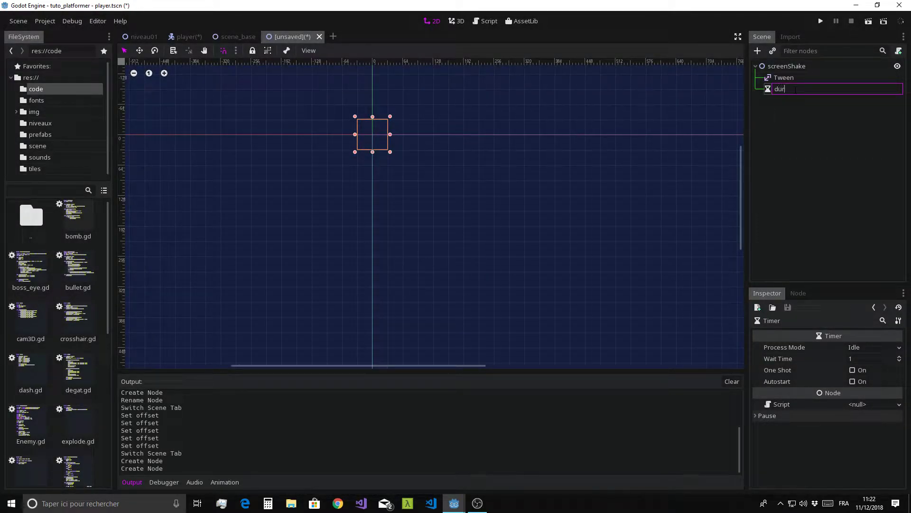
{"action": "type", "text": "ee"}
{"action": "key", "text": "Return"}
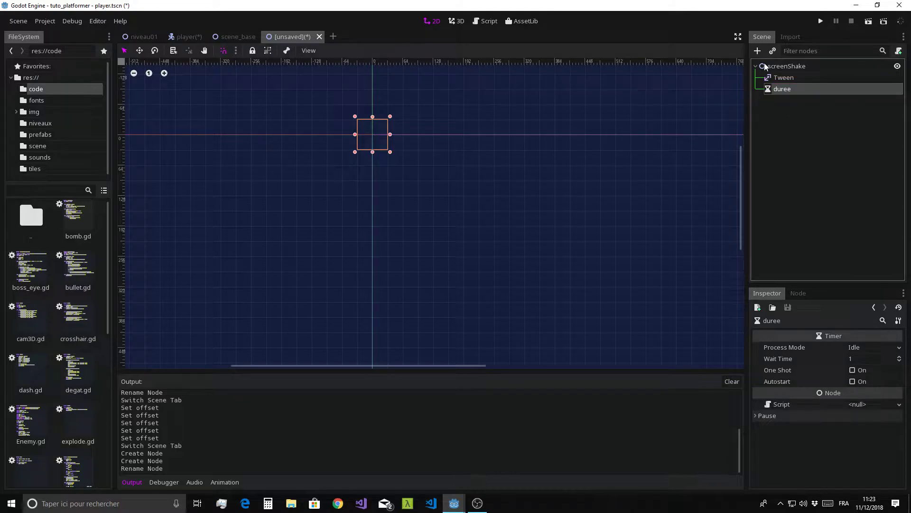
Add a second Timer under screenShake named frequence.
{"action": "left_click", "coordinate": [778, 66]}
{"action": "left_click", "coordinate": [758, 53]}
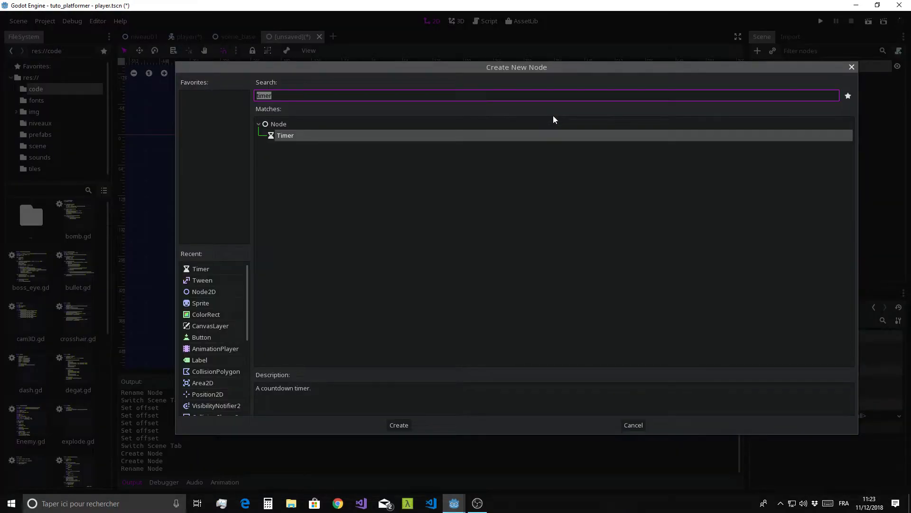
{"action": "type", "text": "frequ"}
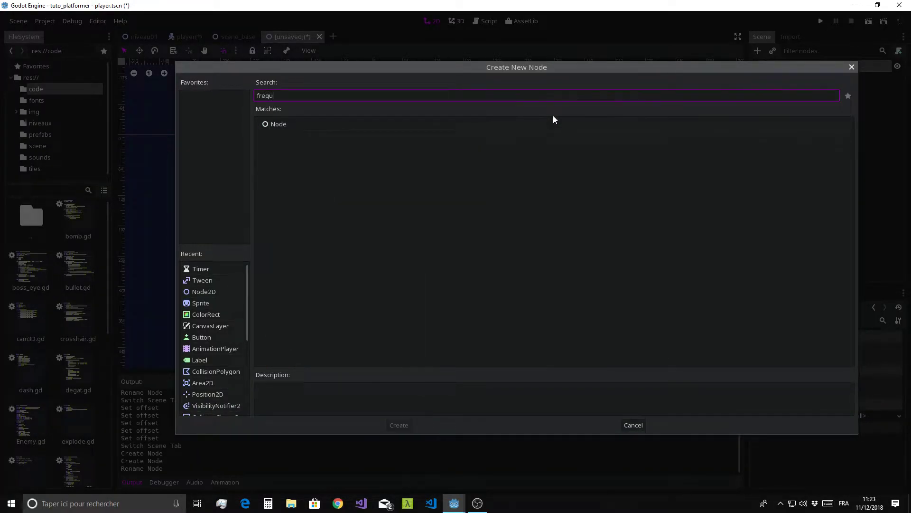
{"action": "type", "text": "ence"}
{"action": "key", "text": "ctrl+a"}
{"action": "key", "text": "BackSpace"}
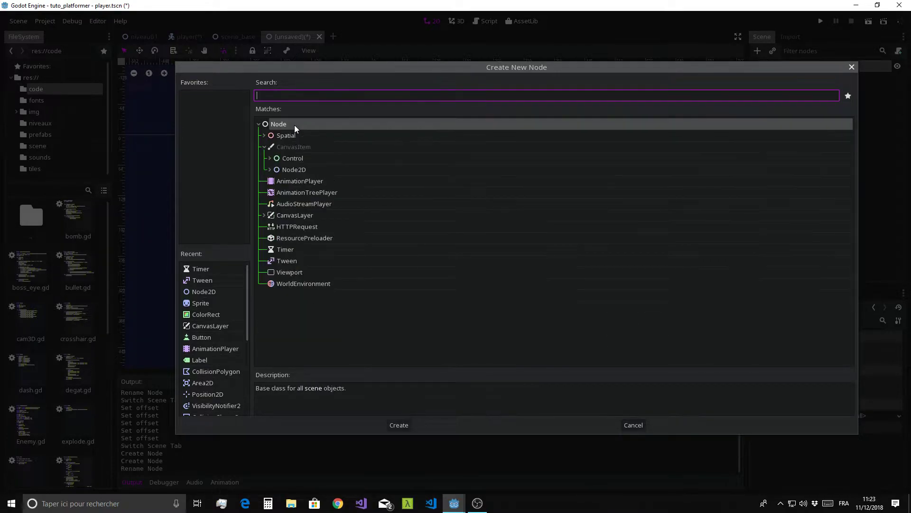
{"action": "type", "text": "tim"}
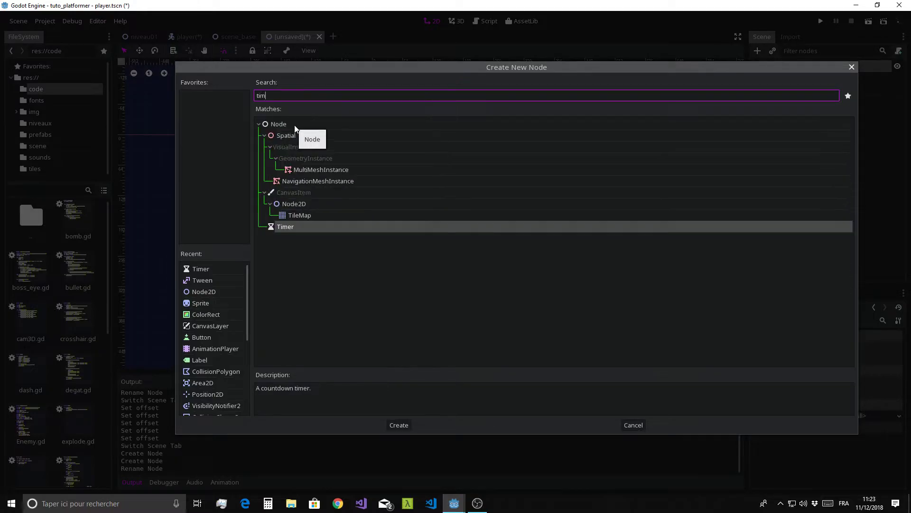
{"action": "type", "text": "er"}
{"action": "key", "text": "Return"}
{"action": "double_click", "coordinate": [781, 99]}
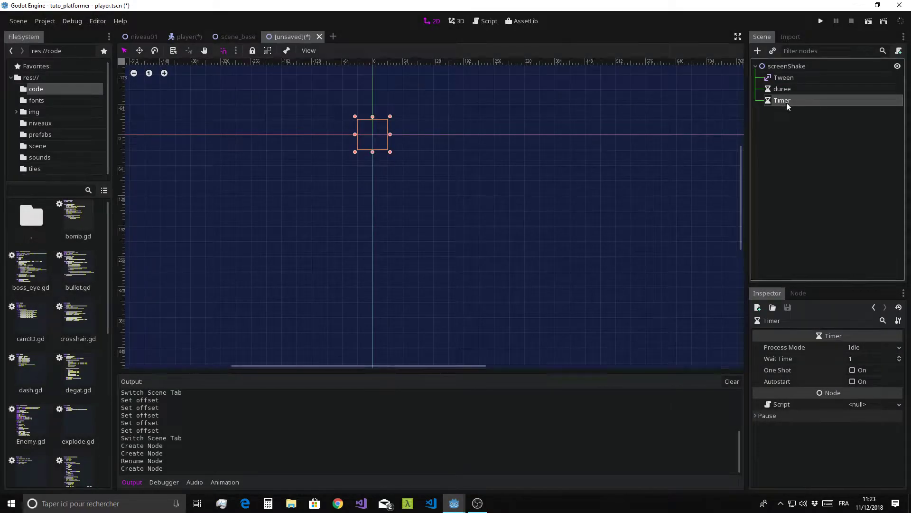
{"action": "type", "text": "fre"}
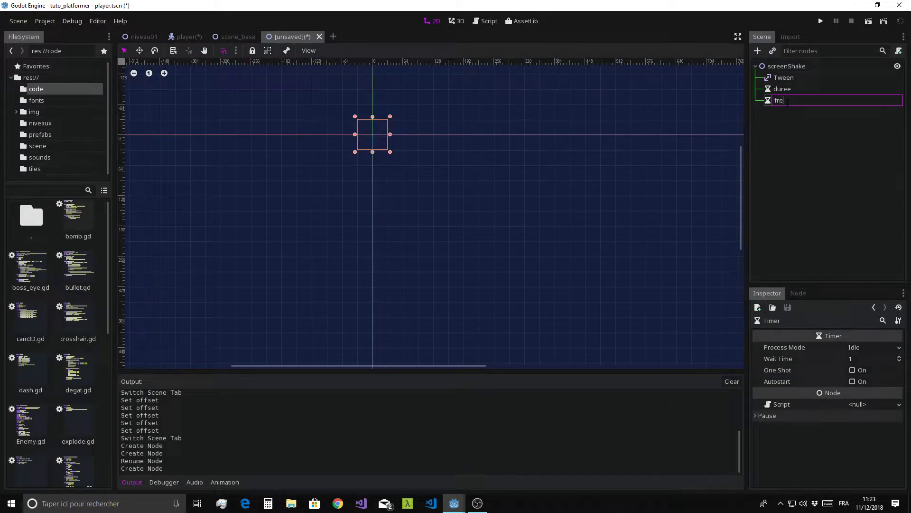
{"action": "type", "text": "quence"}
{"action": "key", "text": "Return"}
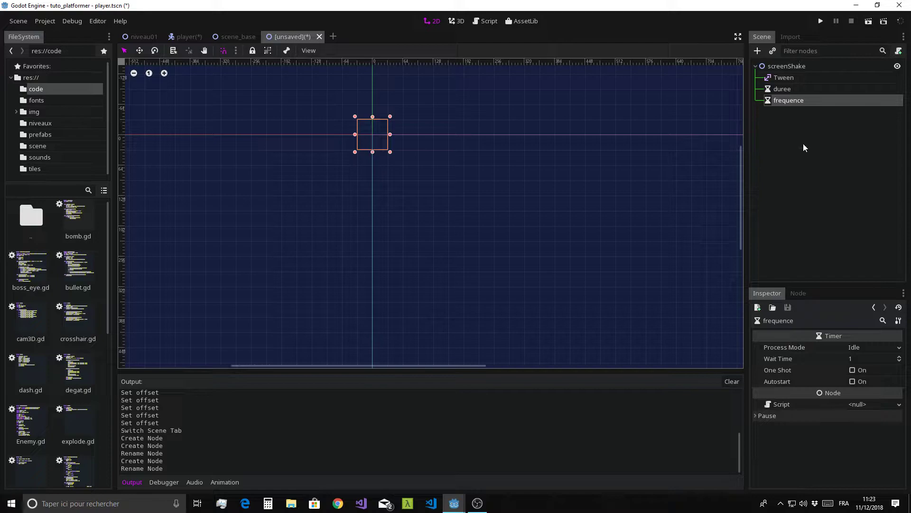
Rename the Tween node to lowercase tween.
{"action": "left_click", "coordinate": [789, 80]}
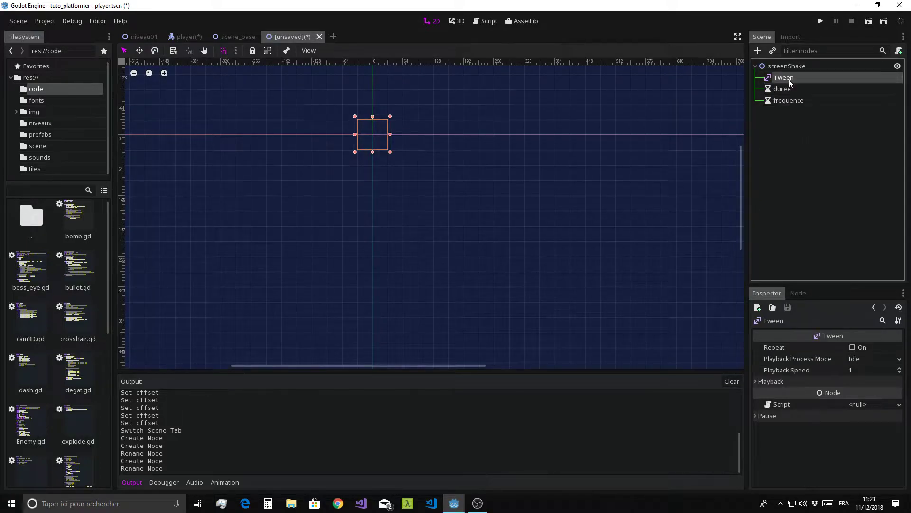
{"action": "left_click", "coordinate": [791, 83]}
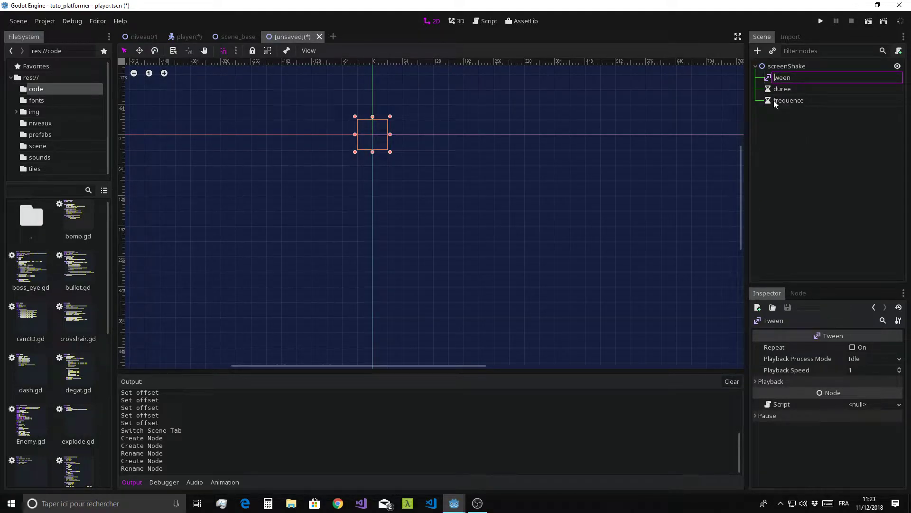
{"action": "type", "text": "t"}
{"action": "key", "text": "Return"}
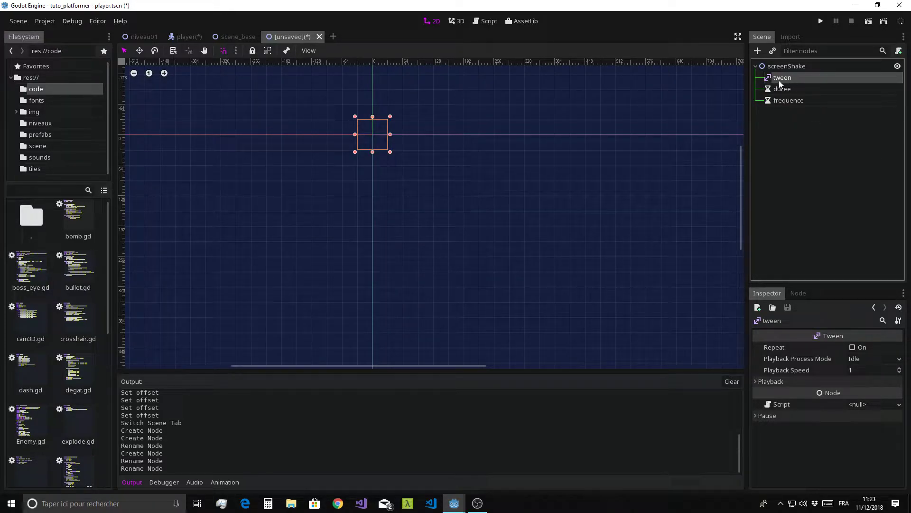
{"action": "left_click", "coordinate": [793, 66]}
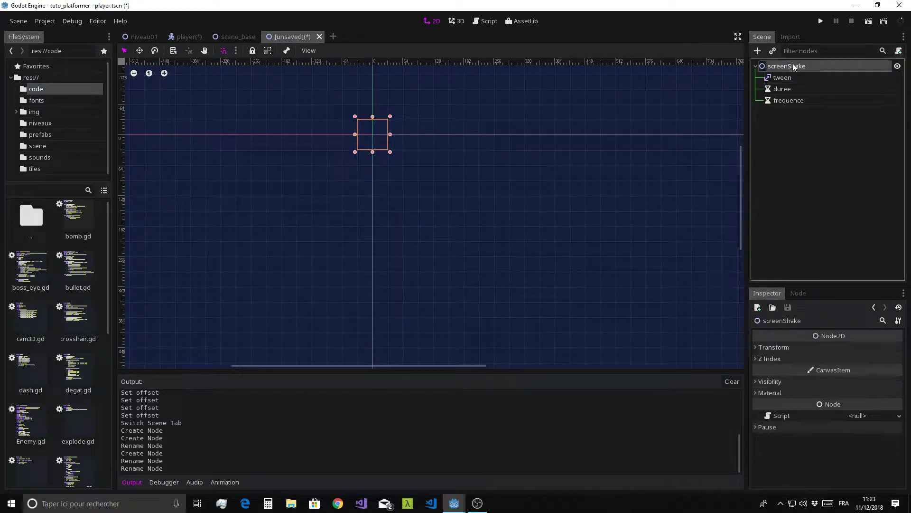
Save the scene as screenShake.tscn in res://prefabs, overwriting the existing file.
{"action": "key", "text": "ctrl+s"}
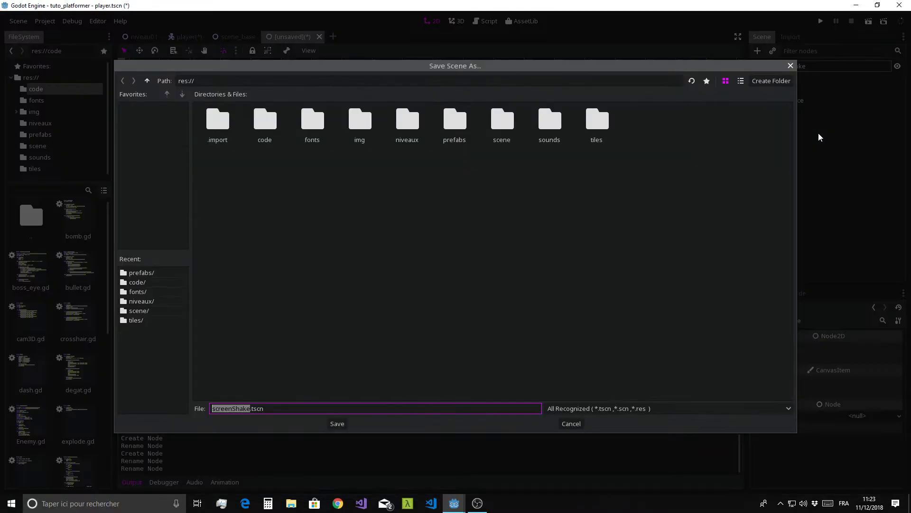
{"action": "double_click", "coordinate": [460, 124]}
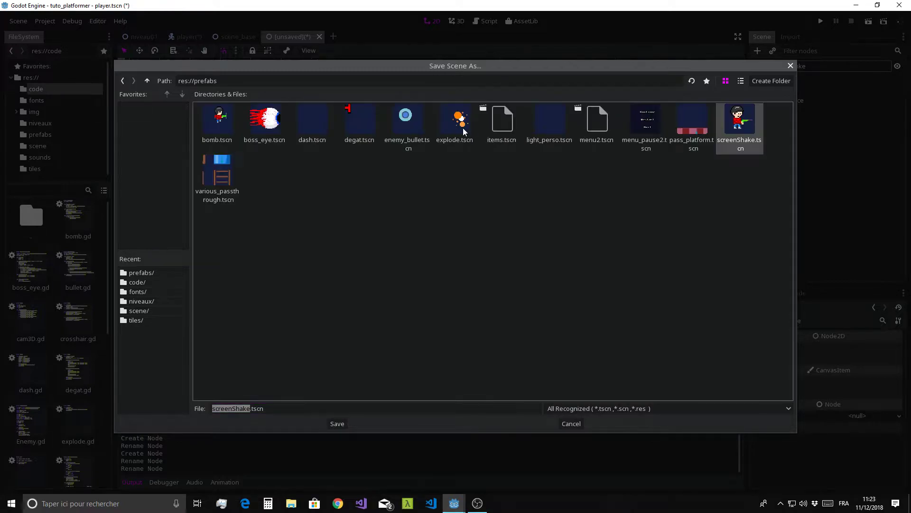
{"action": "left_click", "coordinate": [337, 423]}
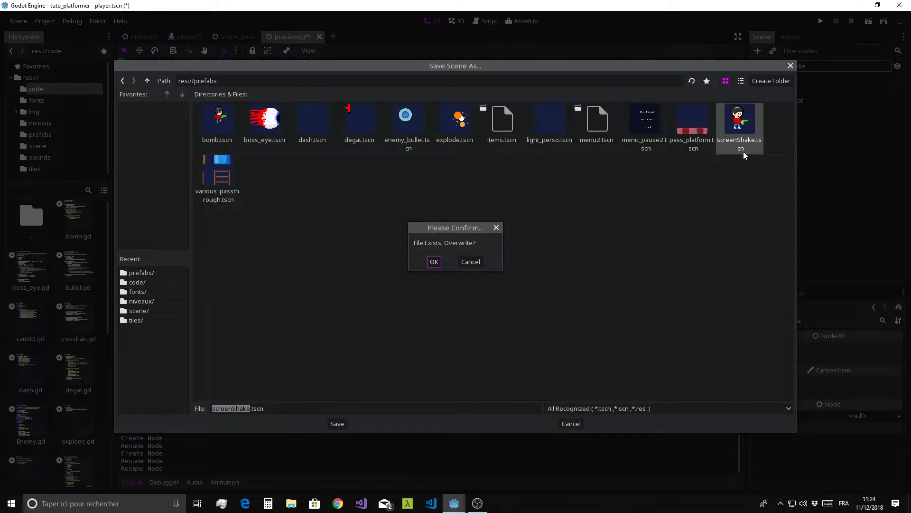
{"action": "left_click", "coordinate": [435, 262]}
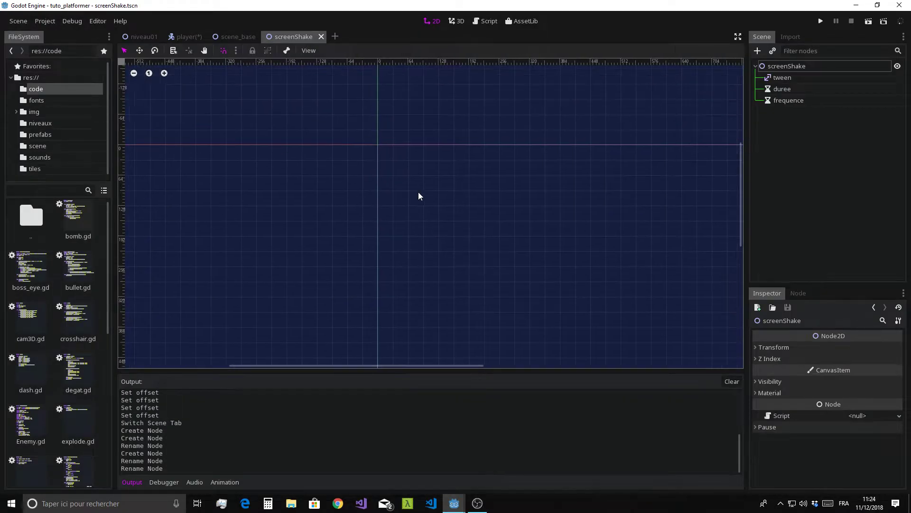
{"action": "middle_click_drag", "start_coordinate": [419, 196], "coordinate": [470, 216]}
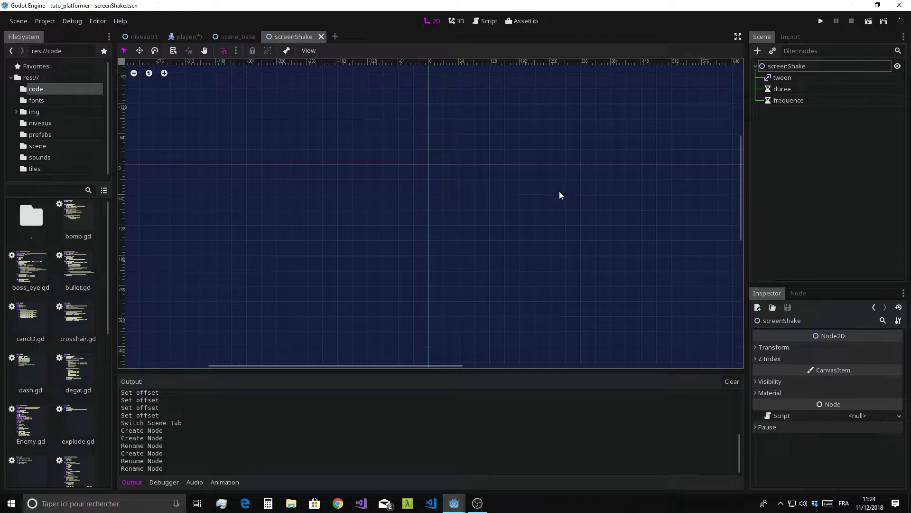
{"action": "scroll", "coordinate": [51, 309], "scroll_direction": "down", "scroll_amount": 5}
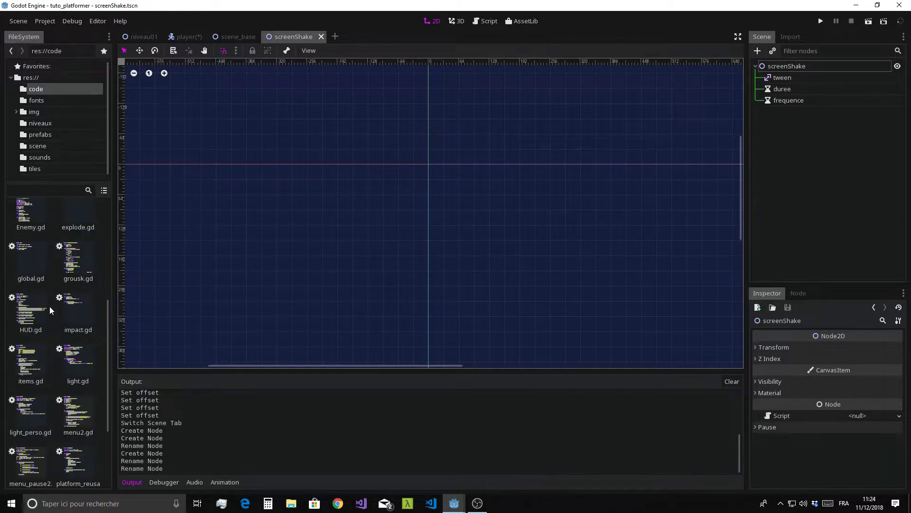
{"action": "scroll", "coordinate": [51, 309], "scroll_direction": "up", "scroll_amount": 5}
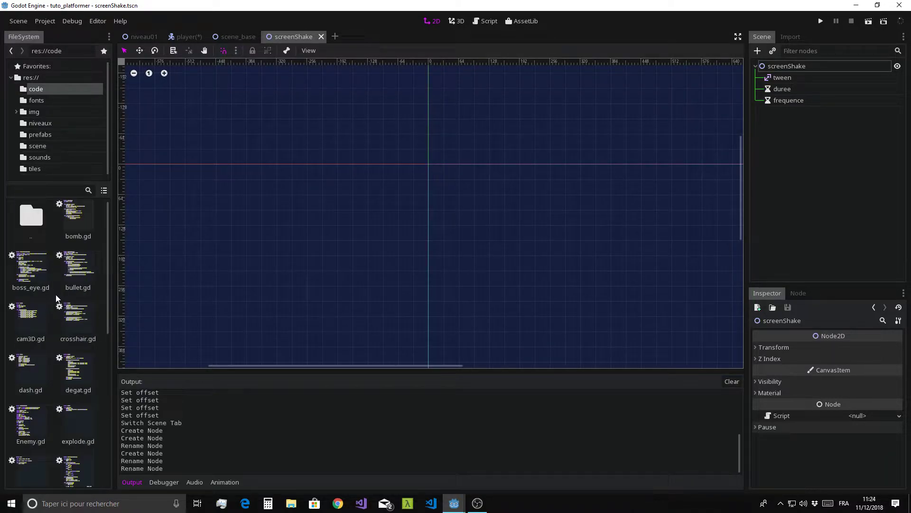
{"action": "double_click", "coordinate": [800, 68]}
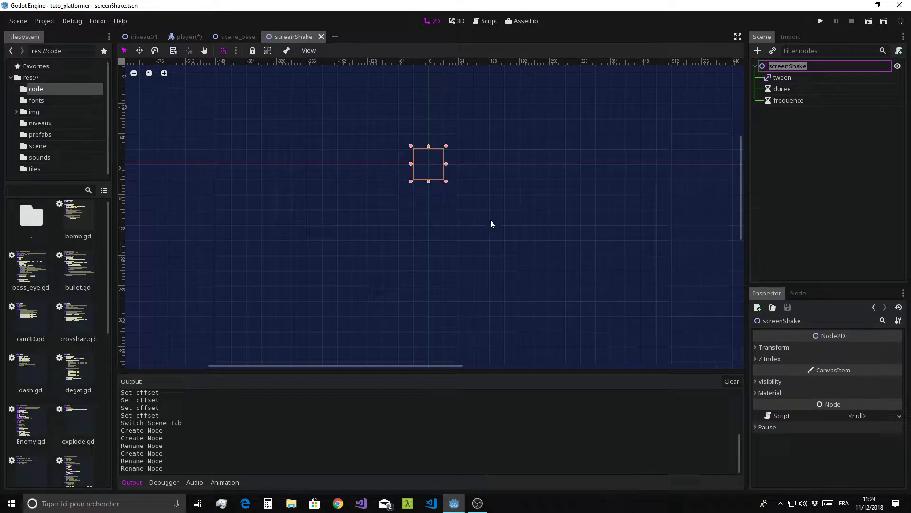
Attach a new GDScript, res://code/screenShake.gd, to the screenShake root node.
{"action": "left_click", "coordinate": [484, 21]}
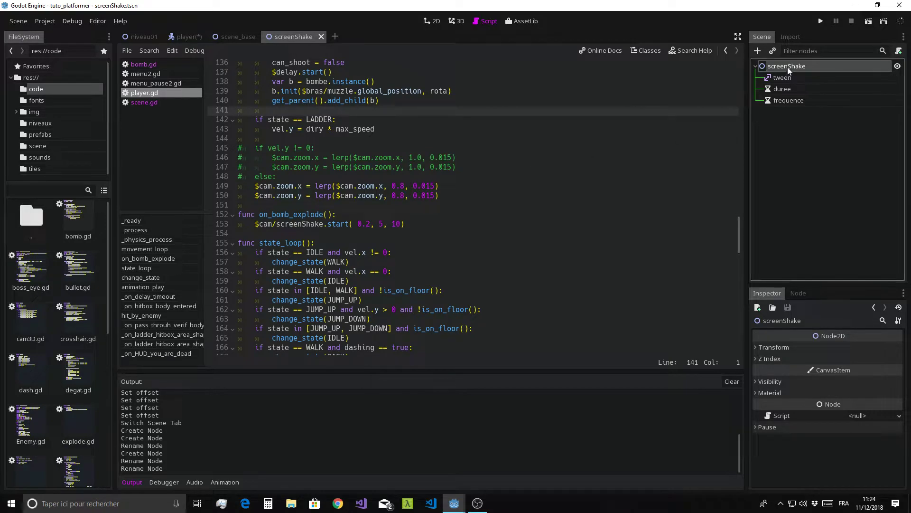
{"action": "left_click", "coordinate": [899, 50]}
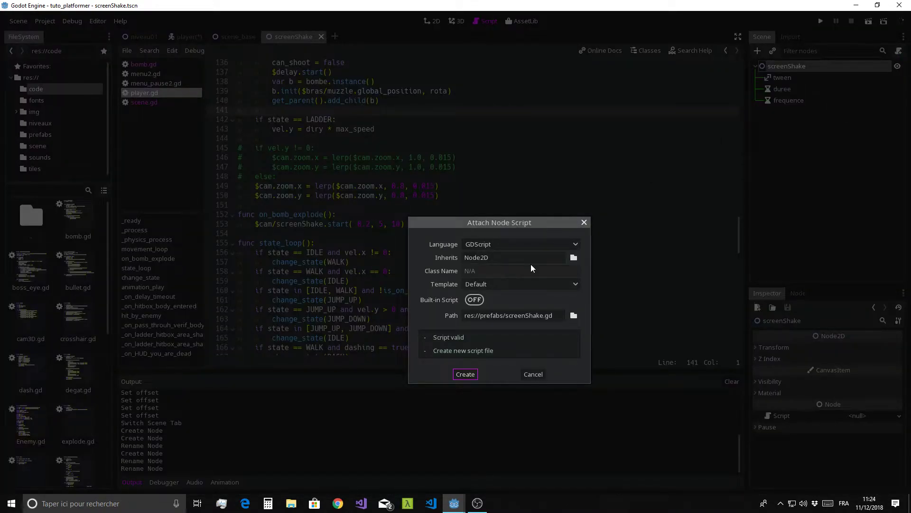
{"action": "left_click", "coordinate": [573, 315]}
{"action": "left_click", "coordinate": [148, 81]}
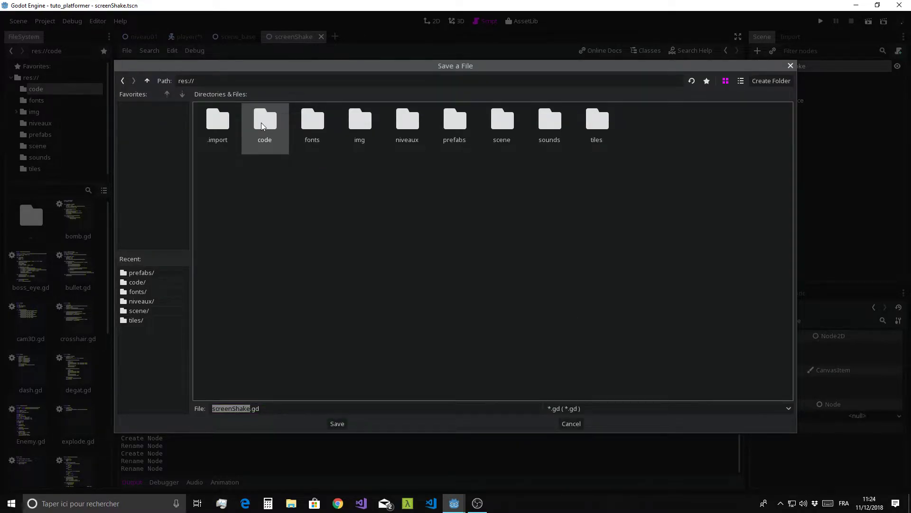
{"action": "double_click", "coordinate": [262, 125]}
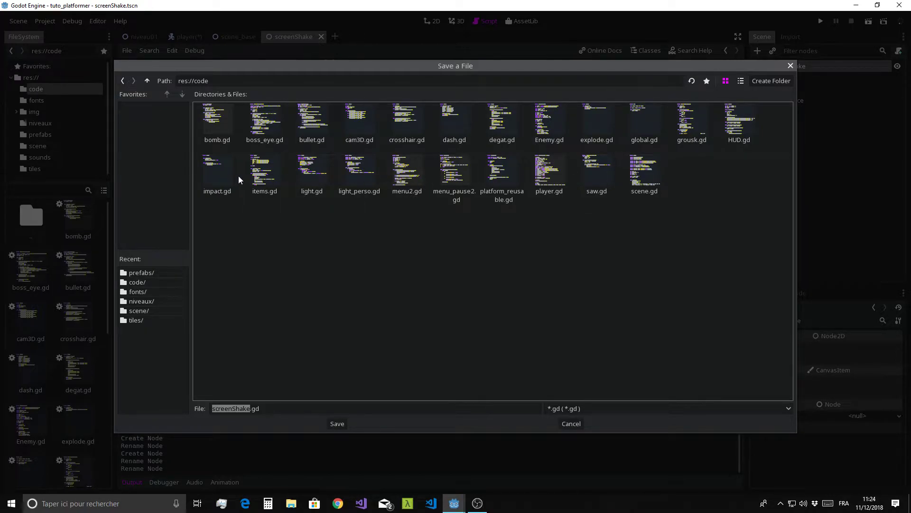
{"action": "left_click", "coordinate": [337, 424]}
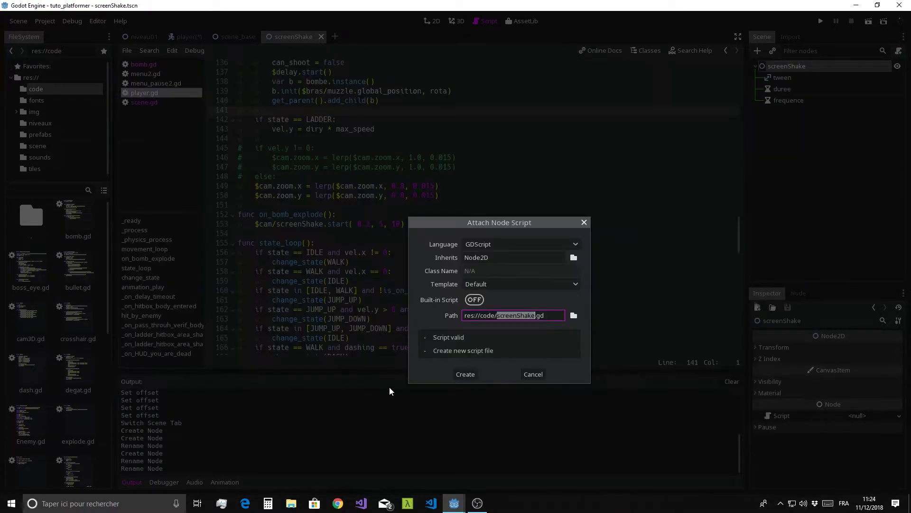
{"action": "left_click", "coordinate": [466, 374]}
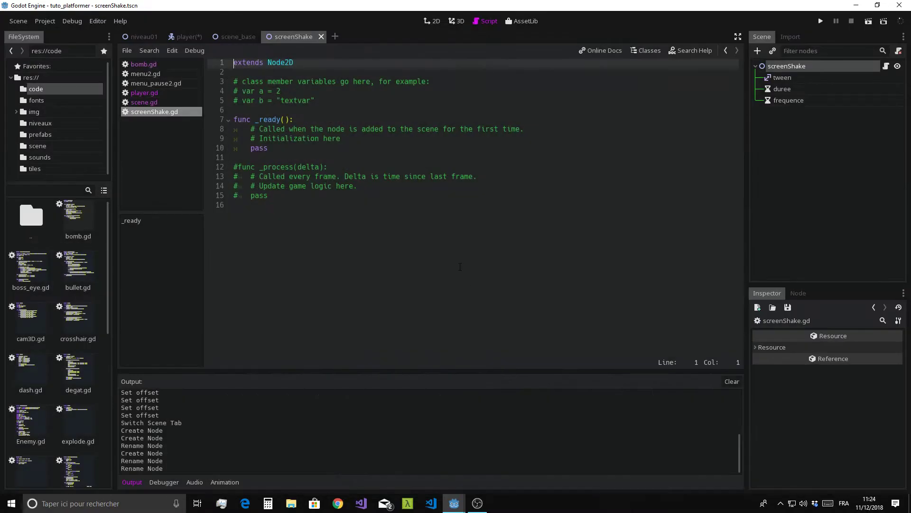
{"action": "left_click_drag", "start_coordinate": [286, 205], "coordinate": [198, 84]}
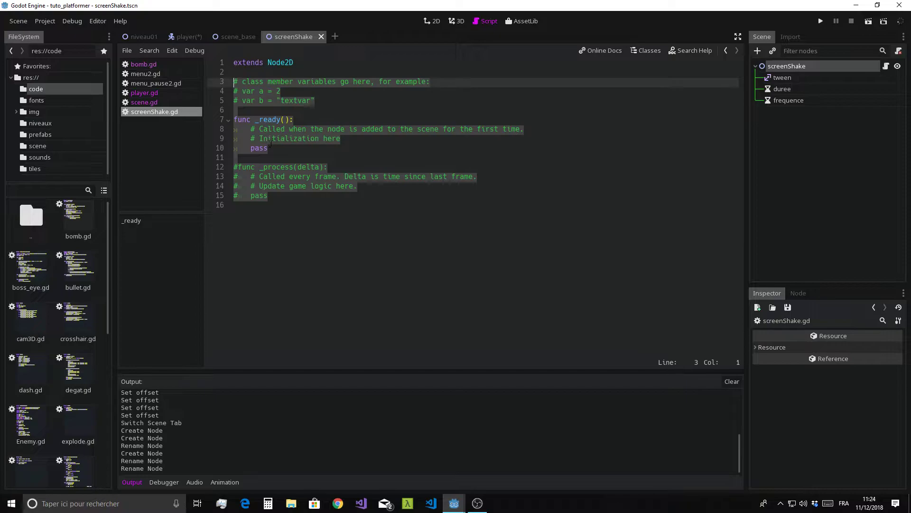
Replace the template with 'onready var cam = get_parent()', fixing the onteady typo.
{"action": "key", "text": "Delete"}
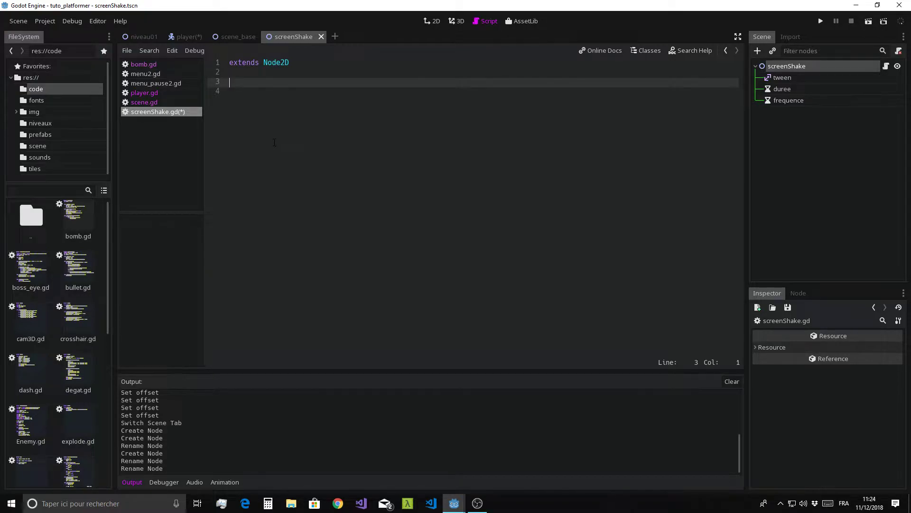
{"action": "type", "text": "ont"}
{"action": "type", "text": "eady var"}
{"action": "type", "text": " cam = "}
{"action": "type", "text": "g"}
{"action": "type", "text": "et_p"}
{"action": "type", "text": "arent"}
{"action": "type", "text": "()"}
{"action": "key", "text": "Return"}
{"action": "left_click", "coordinate": [242, 82]}
{"action": "key", "text": "BackSpace"}
{"action": "type", "text": "r"}
{"action": "left_click", "coordinate": [367, 81]}
{"action": "key", "text": "Return"}
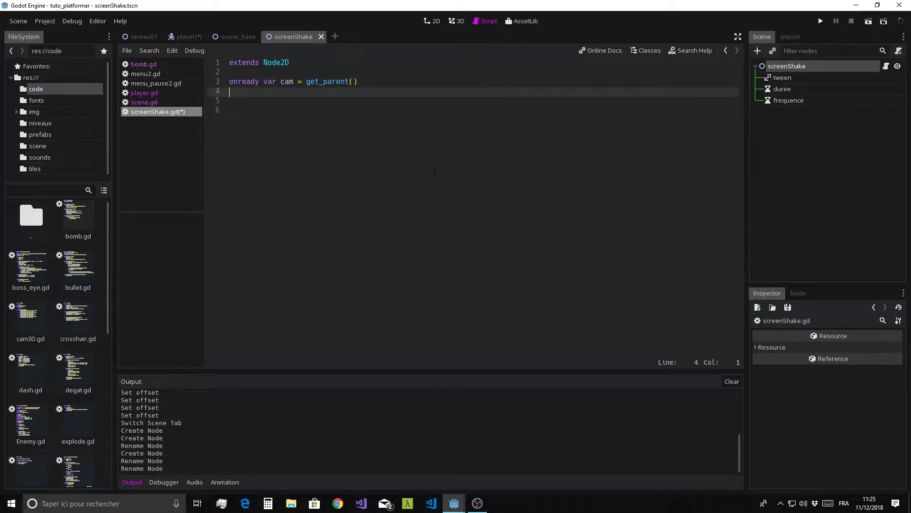
Declare var old_pos = Vector2() and var amplitude = 4.
{"action": "type", "text": "var old"}
{"action": "type", "text": "_pos "}
{"action": "type", "text": "= "}
{"action": "type", "text": "VEct"}
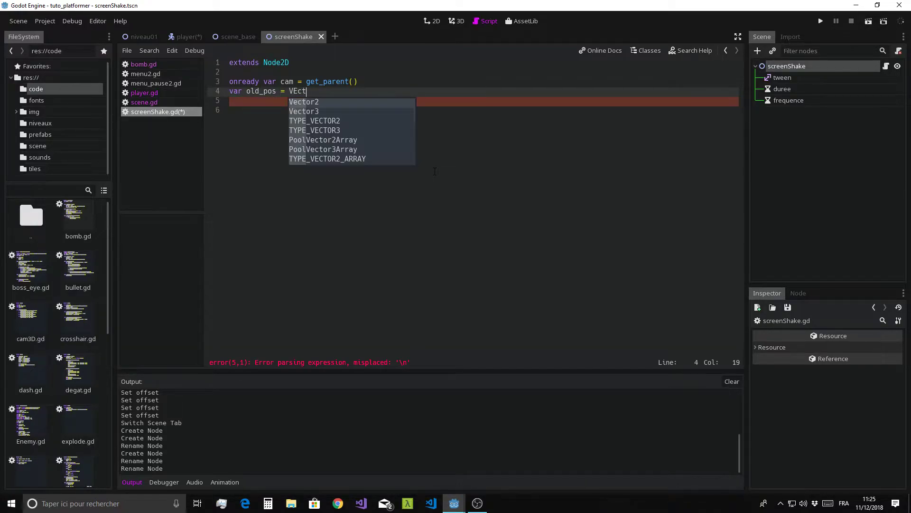
{"action": "key", "text": "Return"}
{"action": "type", "text": "()"}
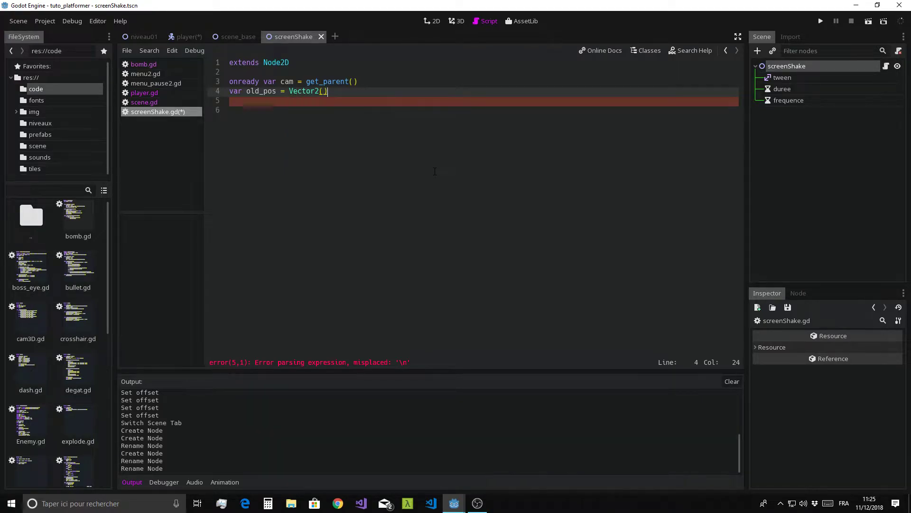
{"action": "key", "text": "Return"}
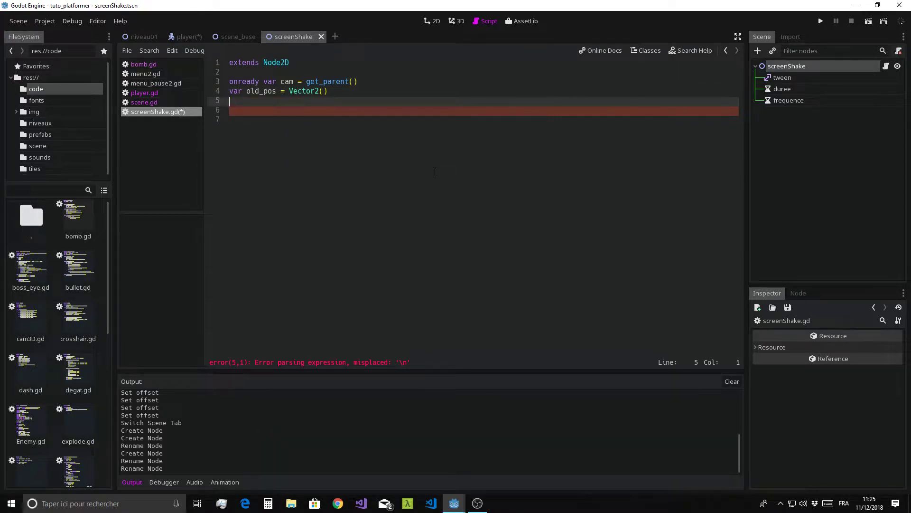
{"action": "type", "text": "va"}
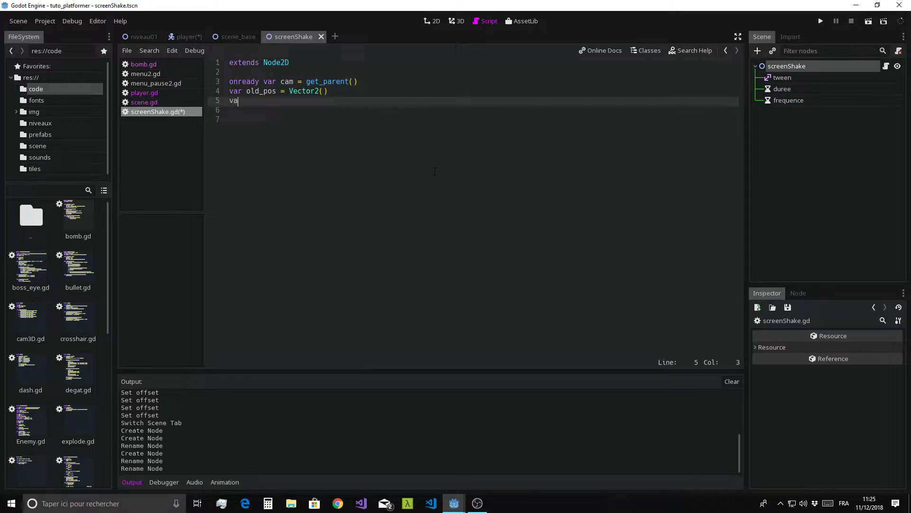
{"action": "type", "text": "r amplitu"}
{"action": "type", "text": "de = "}
{"action": "type", "text": "4"}
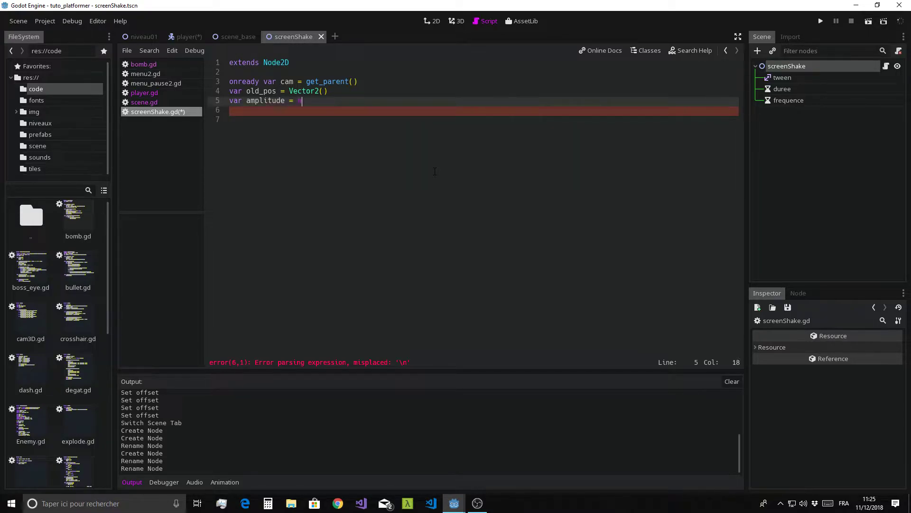
{"action": "key", "text": "Return"}
{"action": "key", "text": "Return"}
{"action": "key", "text": "Return"}
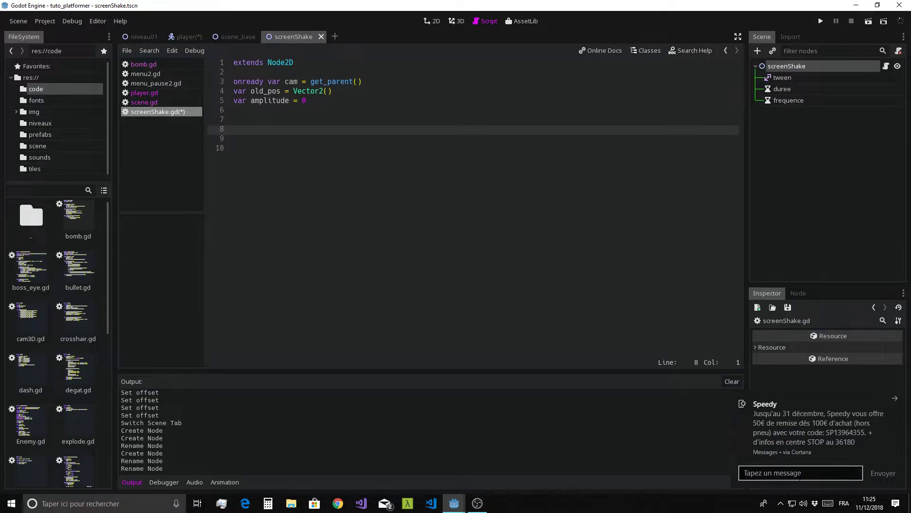
Dismiss the desktop notification and return to line 9 of the script.
{"action": "left_click", "coordinate": [891, 401]}
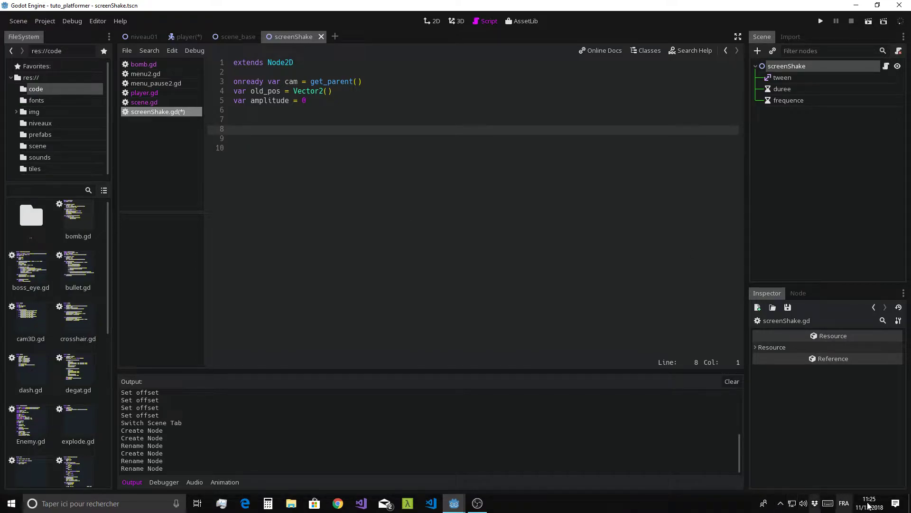
{"action": "left_click", "coordinate": [896, 503]}
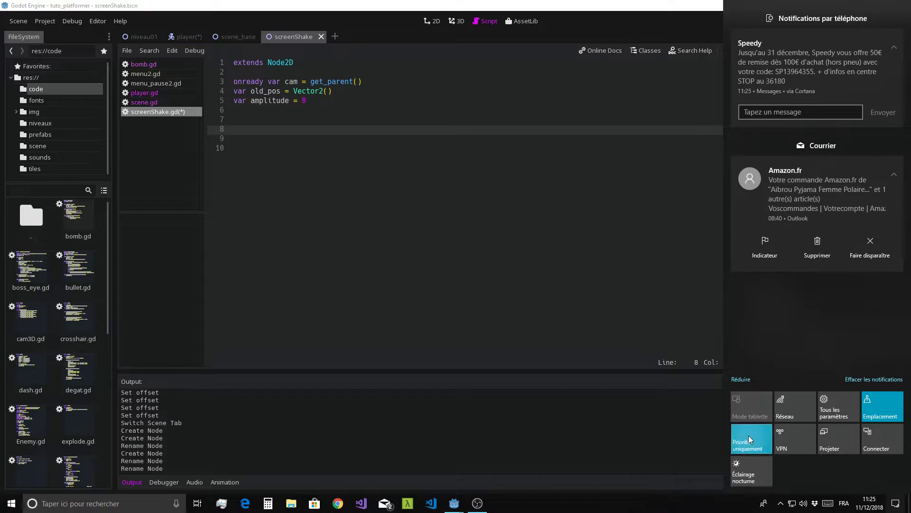
{"action": "left_click", "coordinate": [617, 234]}
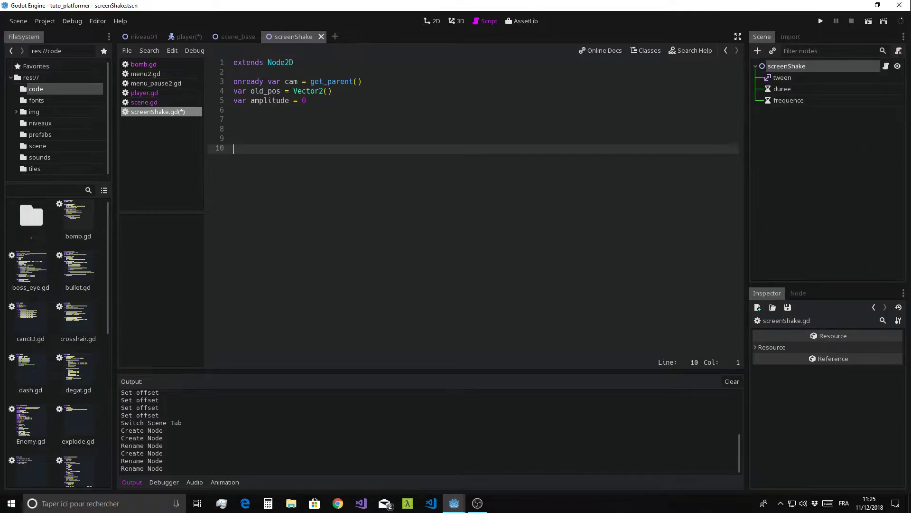
{"action": "left_click", "coordinate": [242, 142]}
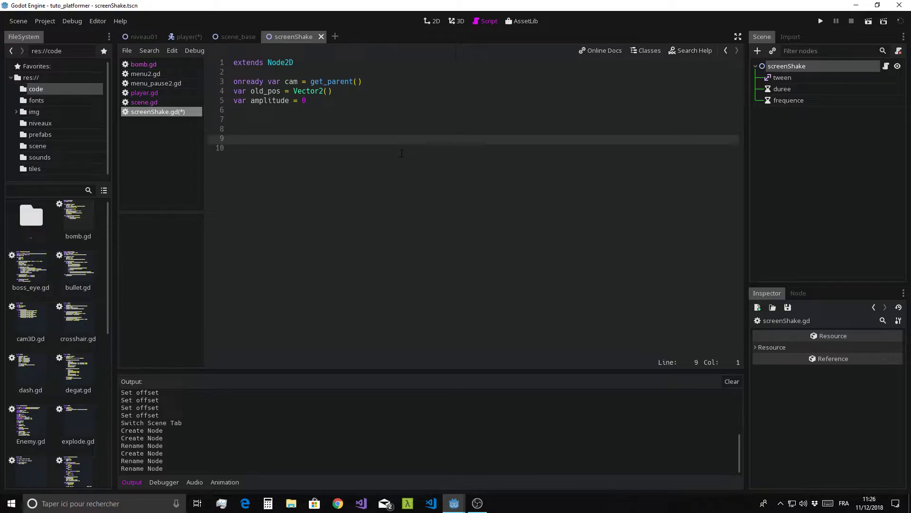
Add func shake(on_off) declaring var pos = Vector2().
{"action": "type", "text": "fu"}
{"action": "type", "text": "nc sha"}
{"action": "type", "text": "ke():"}
{"action": "key", "text": "Return"}
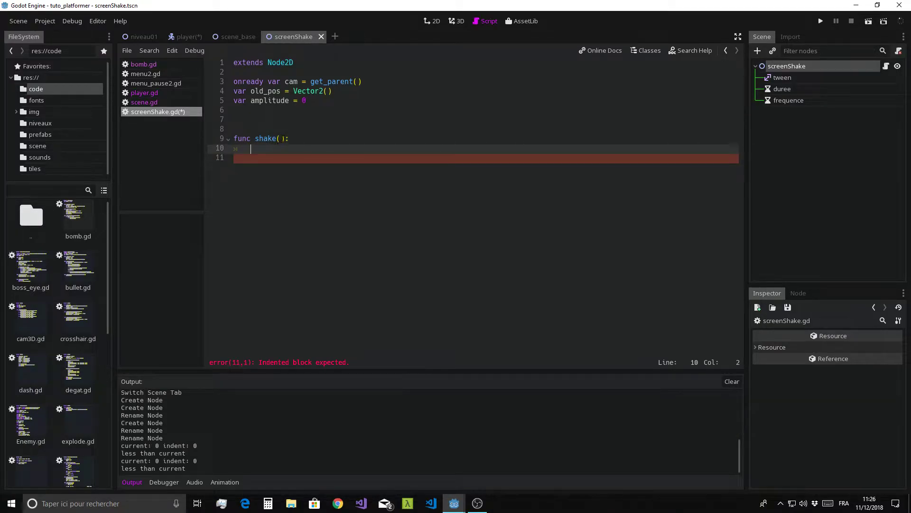
{"action": "left_click", "coordinate": [281, 138]}
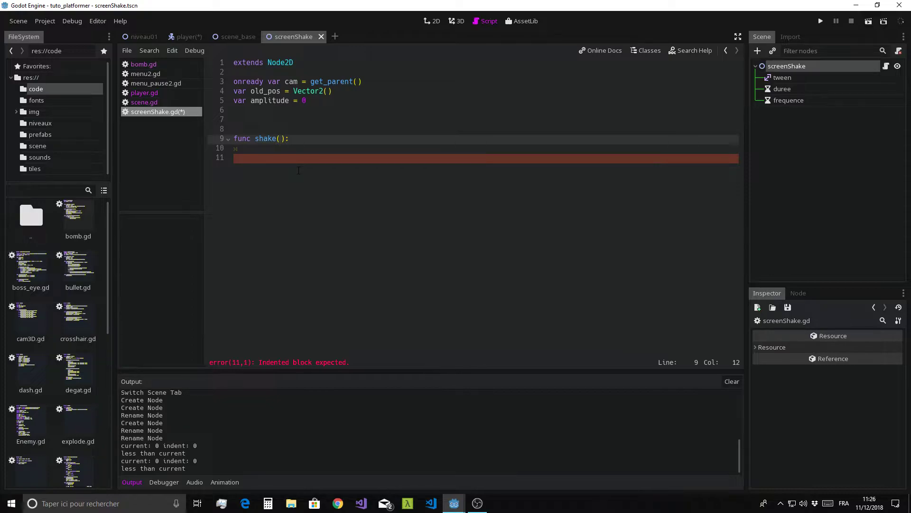
{"action": "type", "text": "on_off"}
{"action": "left_click", "coordinate": [251, 150]}
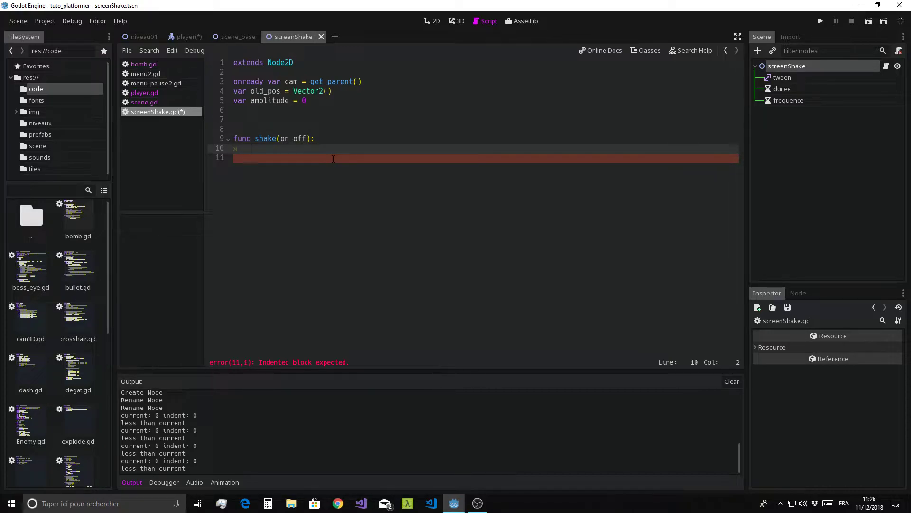
{"action": "type", "text": "var "}
{"action": "type", "text": "pos = "}
{"action": "type", "text": "Vecto"}
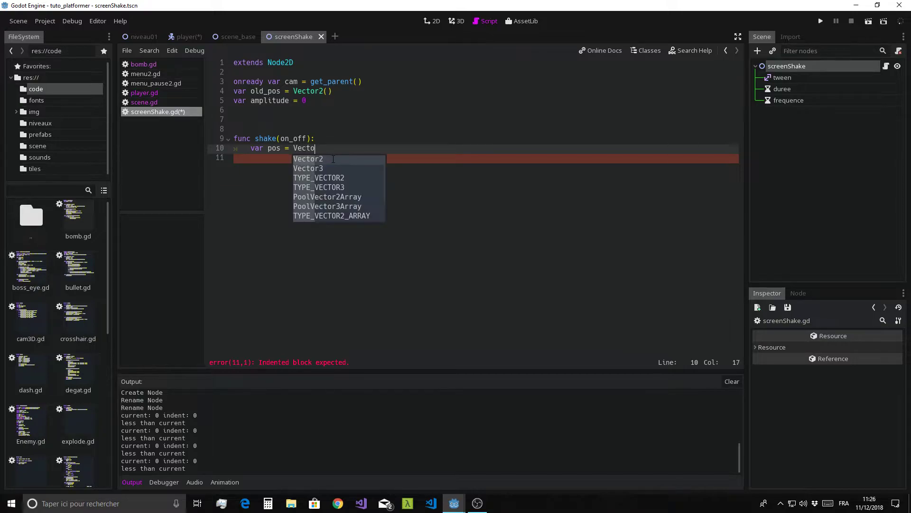
{"action": "type", "text": "r2()"}
{"action": "key", "text": "Return"}
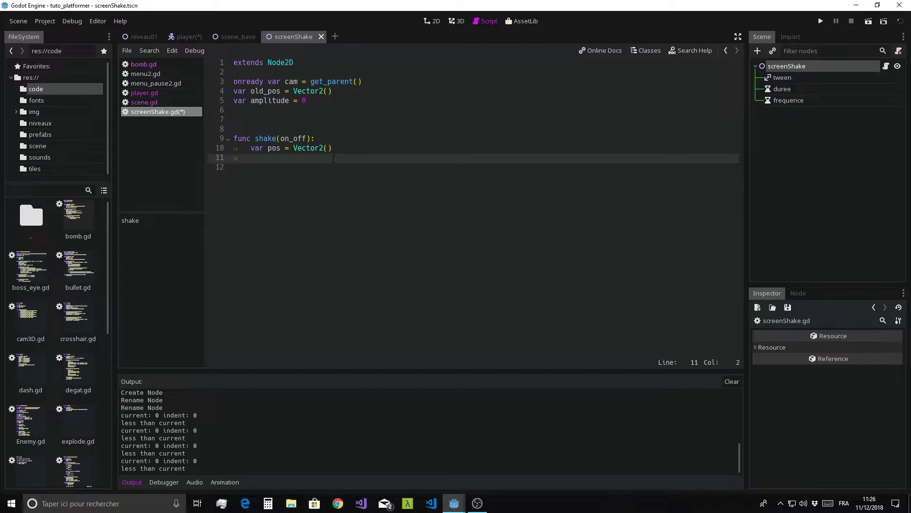
Add an 'if on_off == false:' branch that sets pos = old_pos.
{"action": "type", "text": "if o"}
{"action": "type", "text": "n_"}
{"action": "key", "text": "Return"}
{"action": "type", "text": "== fa"}
{"action": "type", "text": "lse:"}
{"action": "key", "text": "Return"}
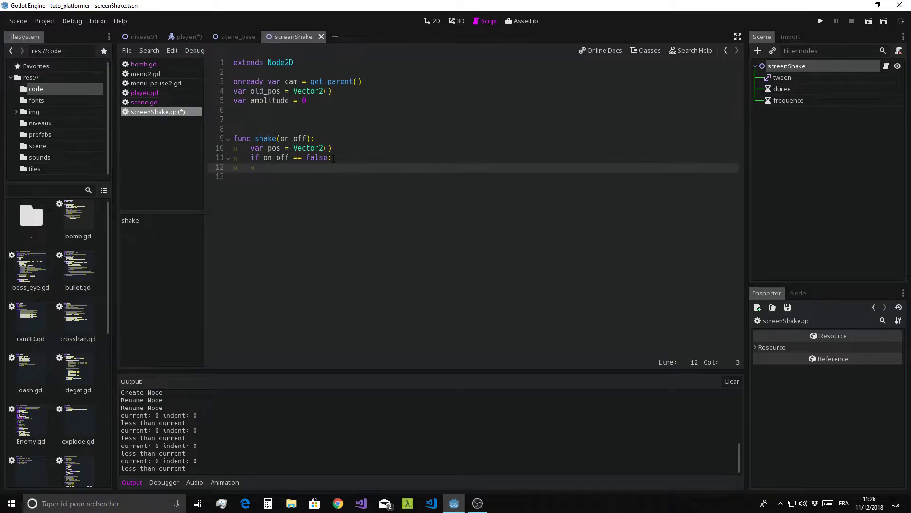
{"action": "type", "text": "pos = old"}
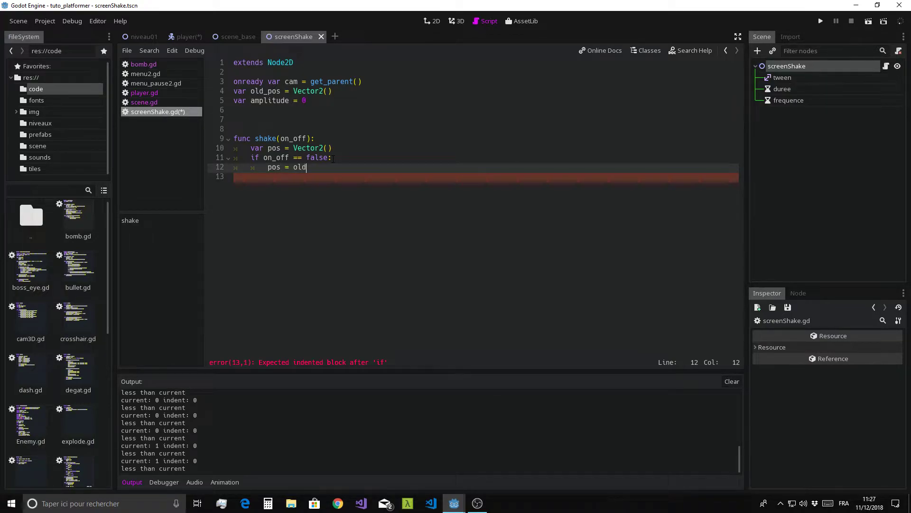
{"action": "type", "text": "_pos"}
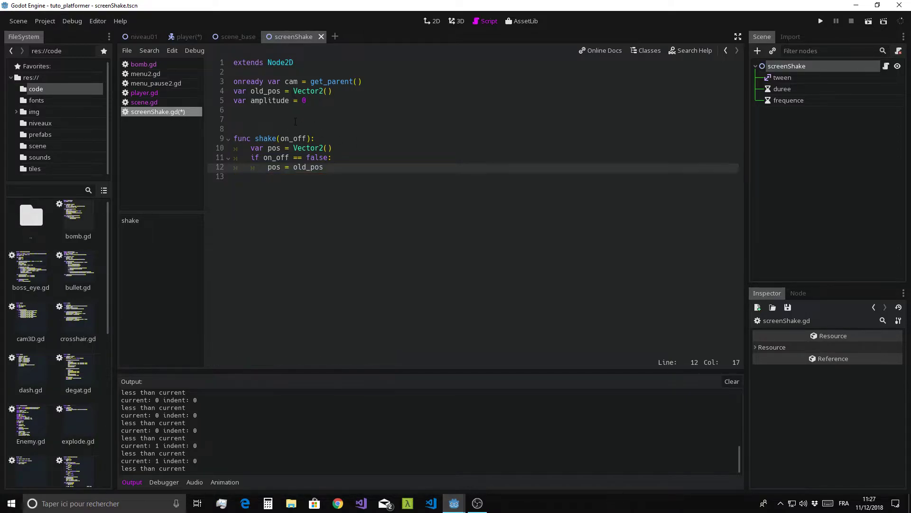
{"action": "left_click", "coordinate": [328, 118]}
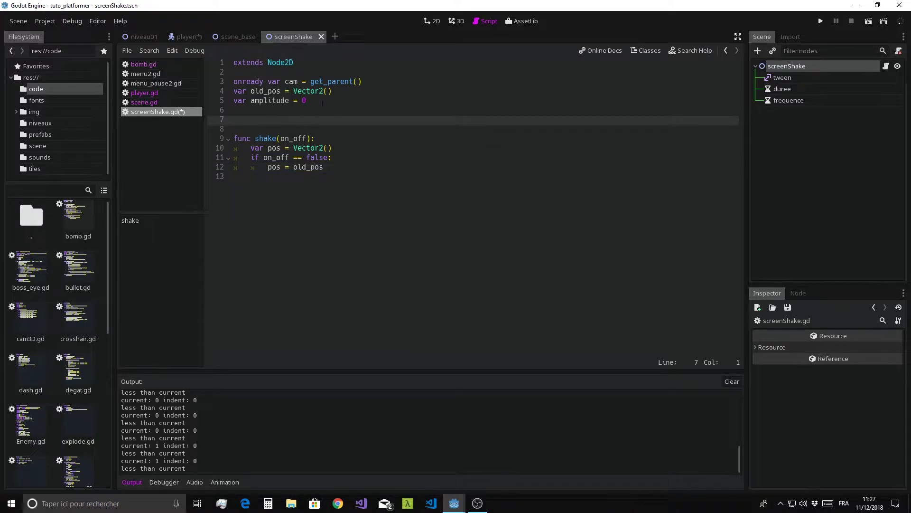
Add func start() above shake() that stores old_pos = cam.offset.
{"action": "left_click", "coordinate": [176, 37]}
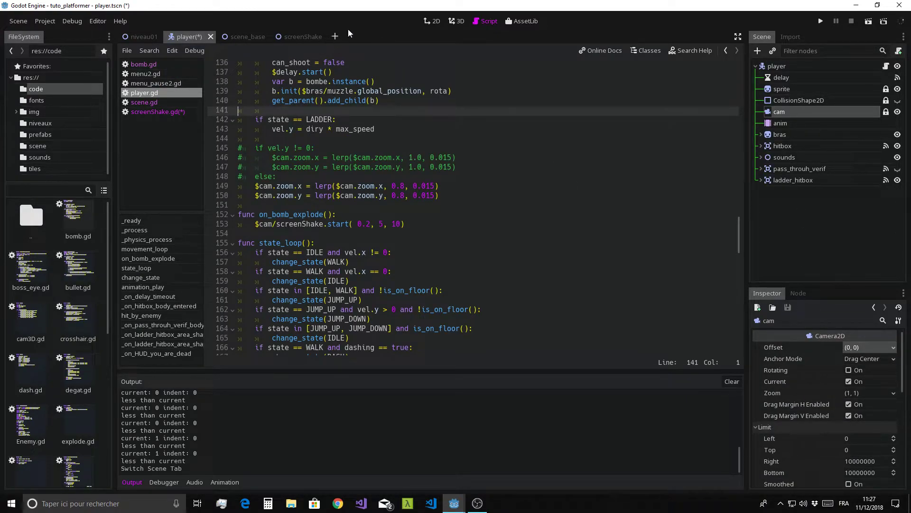
{"action": "left_click", "coordinate": [159, 112]}
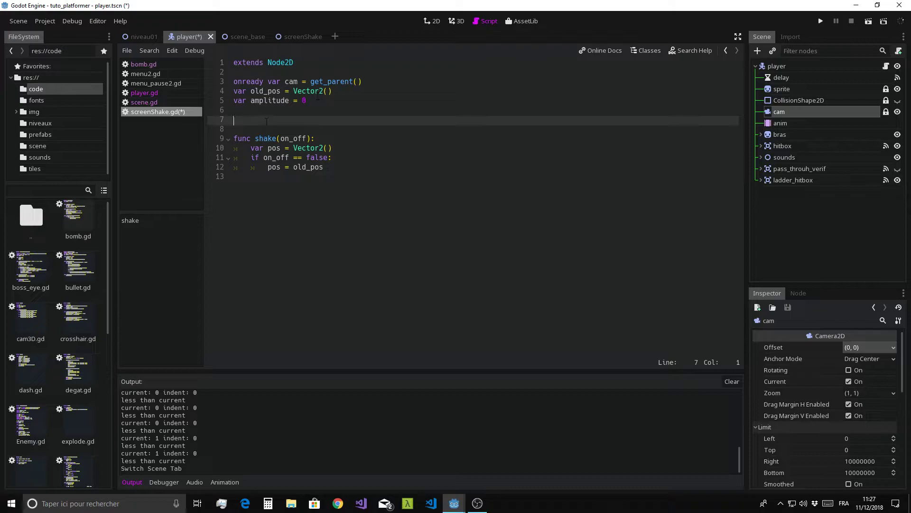
{"action": "key", "text": "Return"}
{"action": "key", "text": "Up"}
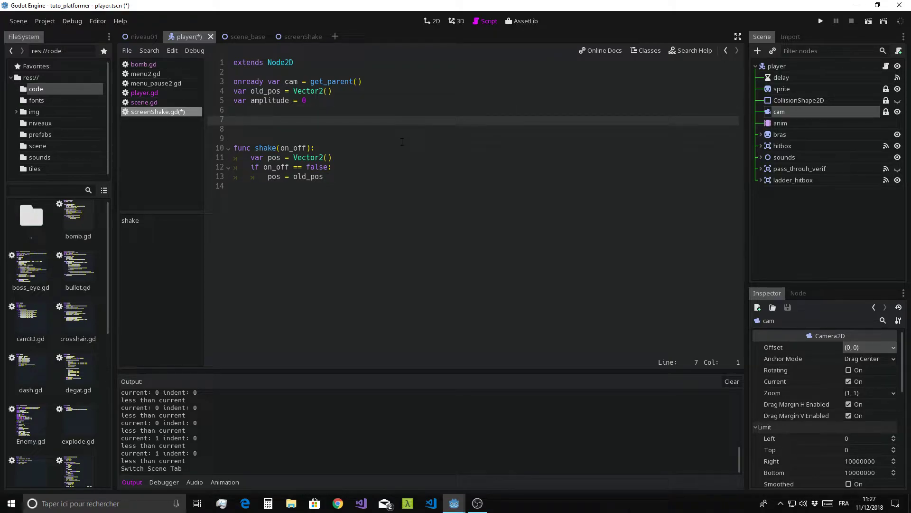
{"action": "type", "text": "func "}
{"action": "type", "text": "st"}
{"action": "type", "text": "art():"}
{"action": "key", "text": "Return"}
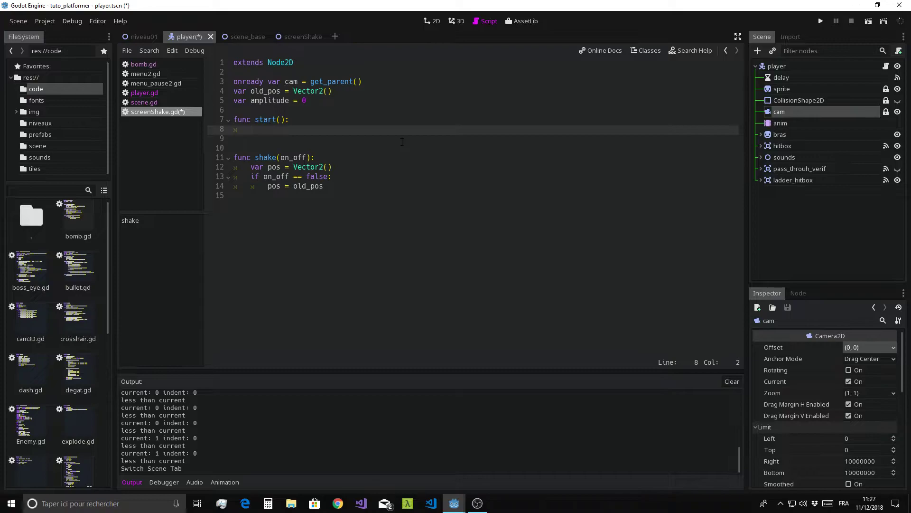
{"action": "type", "text": "old"}
{"action": "key", "text": "Return"}
{"action": "type", "text": "old_pos = c"}
{"action": "type", "text": "am."}
{"action": "type", "text": "offset"}
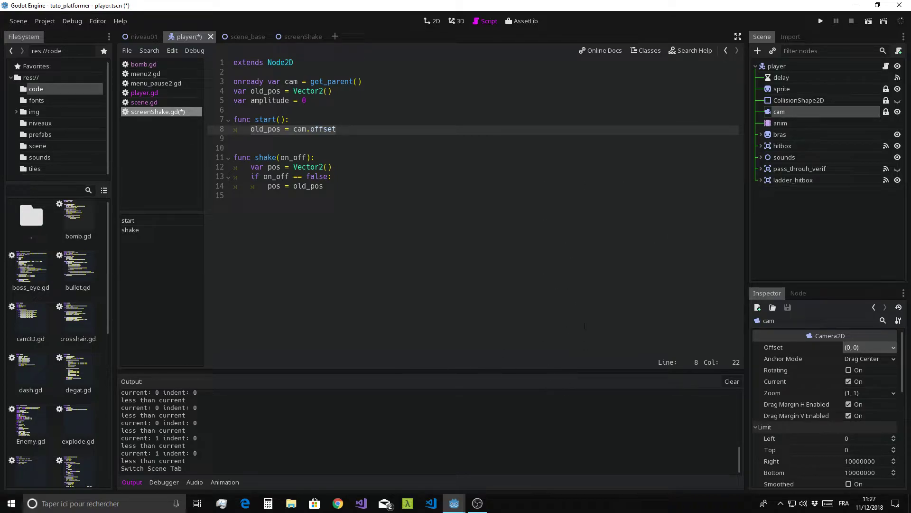
Add an else: branch after 'pos = old_pos' that calls randomize().
{"action": "left_click", "coordinate": [342, 134]}
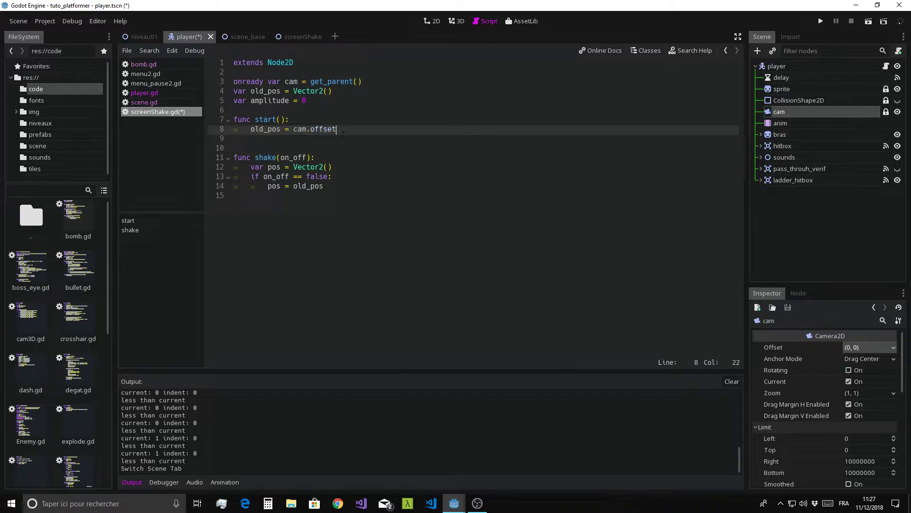
{"action": "left_click", "coordinate": [333, 186]}
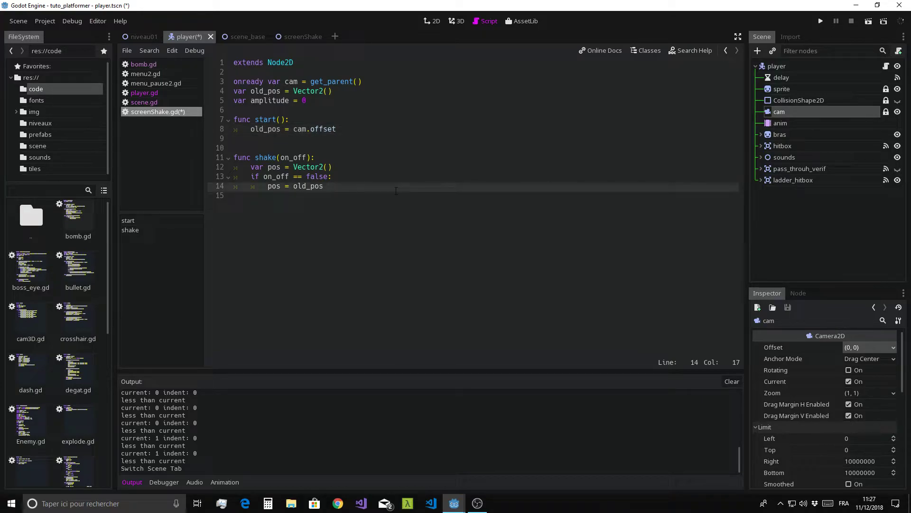
{"action": "key", "text": "Return"}
{"action": "type", "text": "e"}
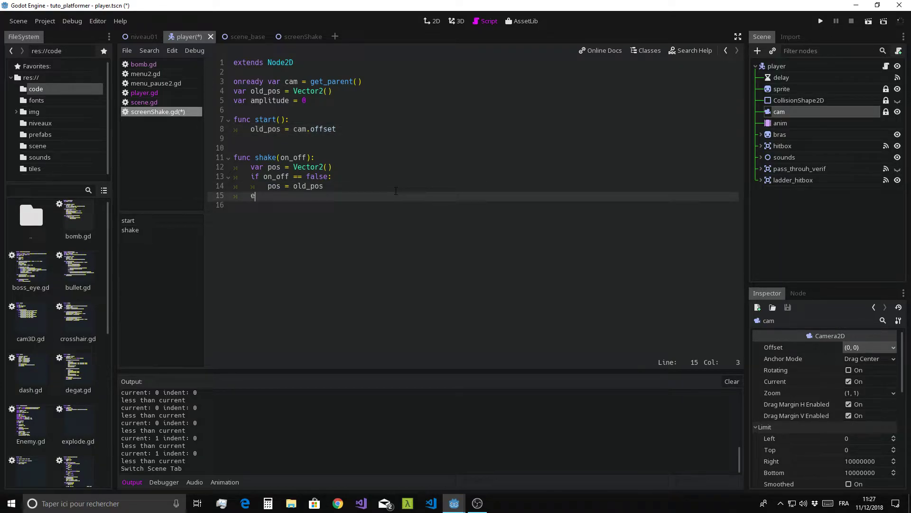
{"action": "type", "text": "lse:"}
{"action": "key", "text": "Return"}
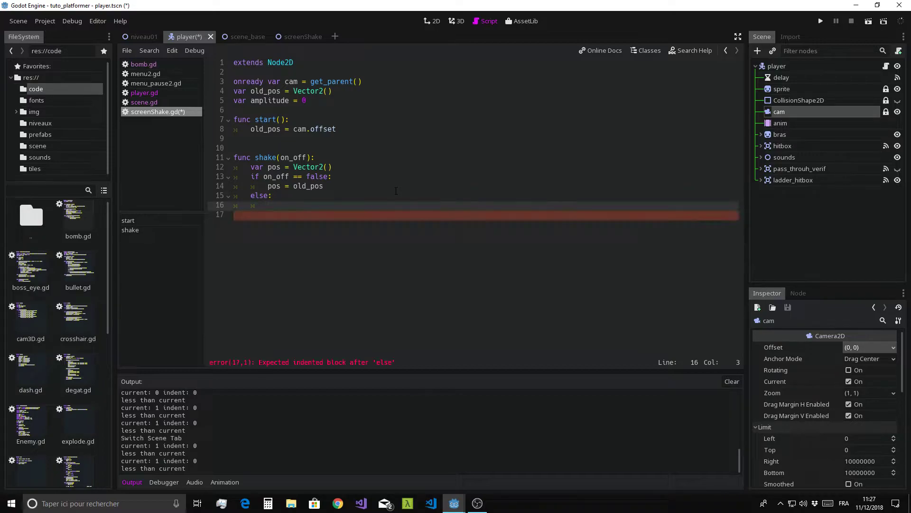
{"action": "type", "text": "rando"}
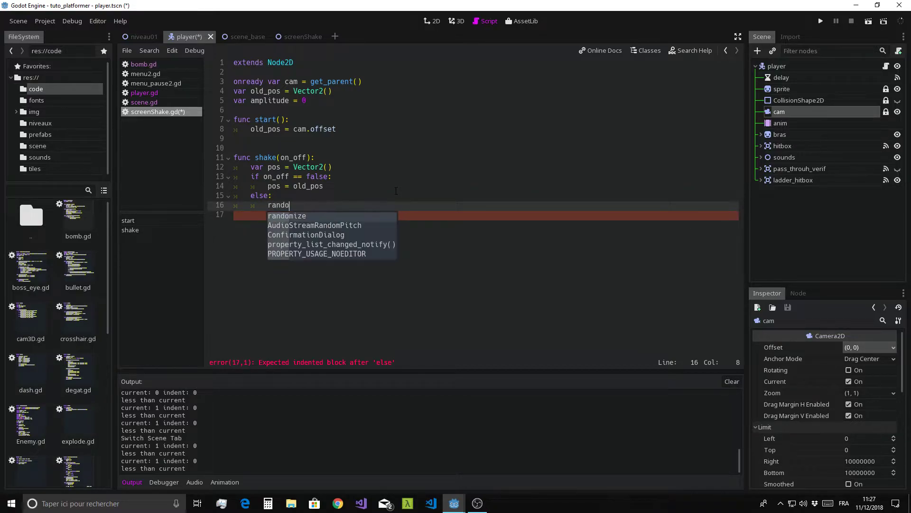
{"action": "key", "text": "Return"}
{"action": "type", "text": "()"}
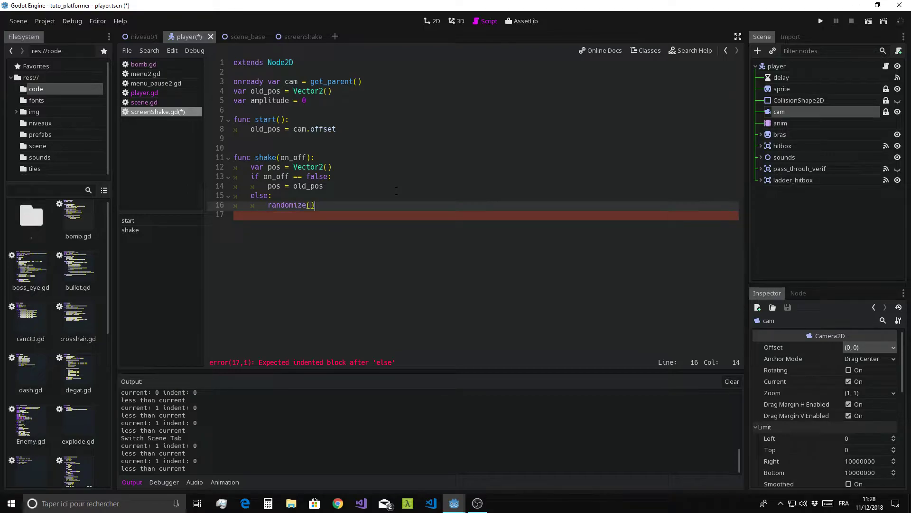
{"action": "key", "text": "Return"}
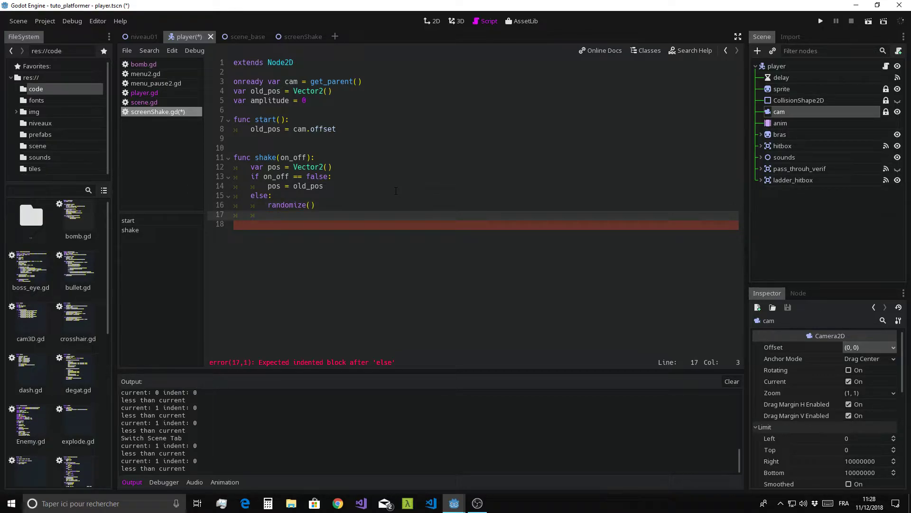
Set pos = Vector2(rand_range(-amplitude, amplitude), rand_range(-amplitude, amplitude)) by copying the first rand_range call.
{"action": "type", "text": "pos = "}
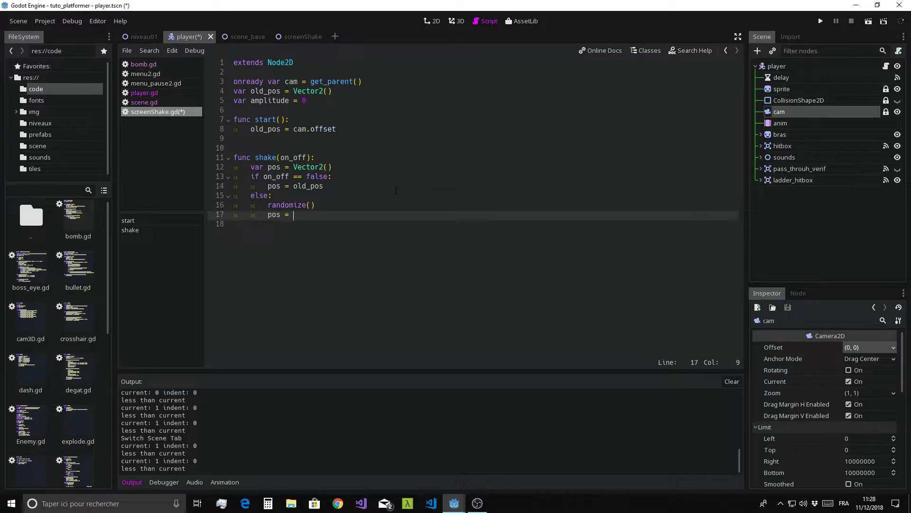
{"action": "type", "text": "Vector2"}
{"action": "type", "text": "(ra"}
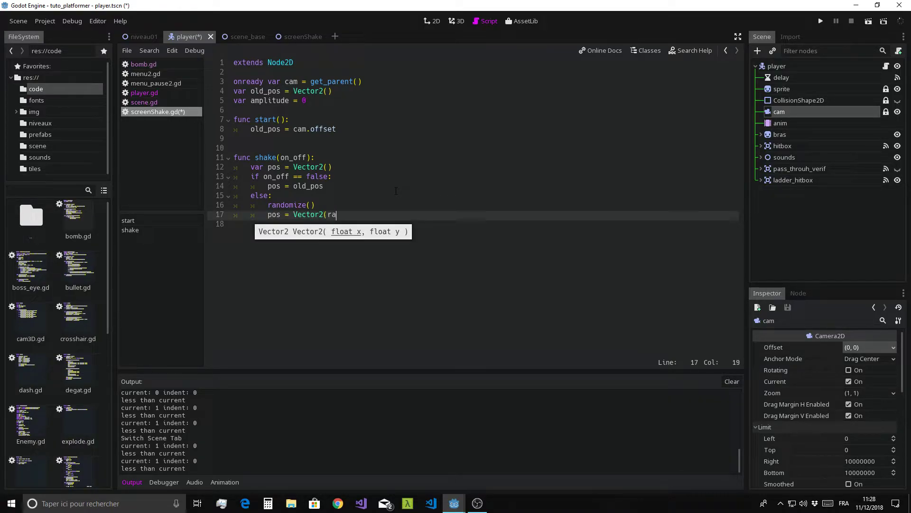
{"action": "type", "text": "nd_range("}
{"action": "type", "text": "a"}
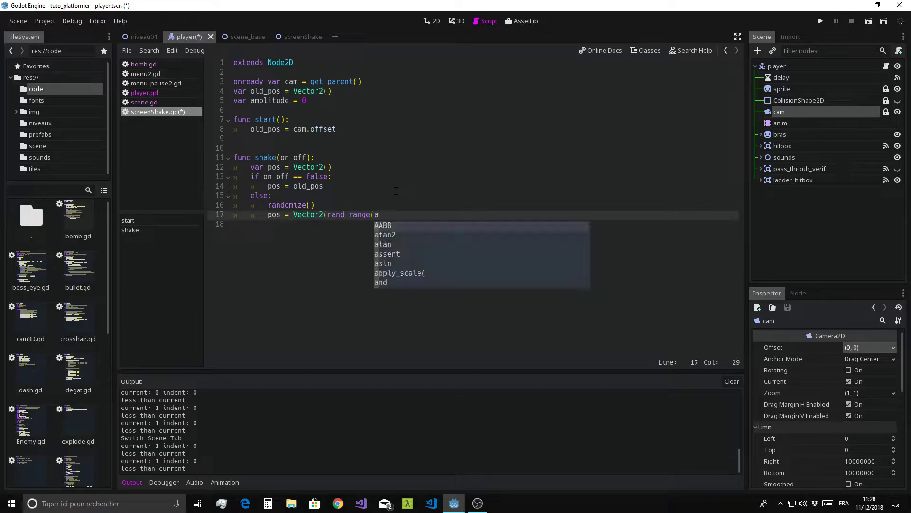
{"action": "type", "text": "mpl"}
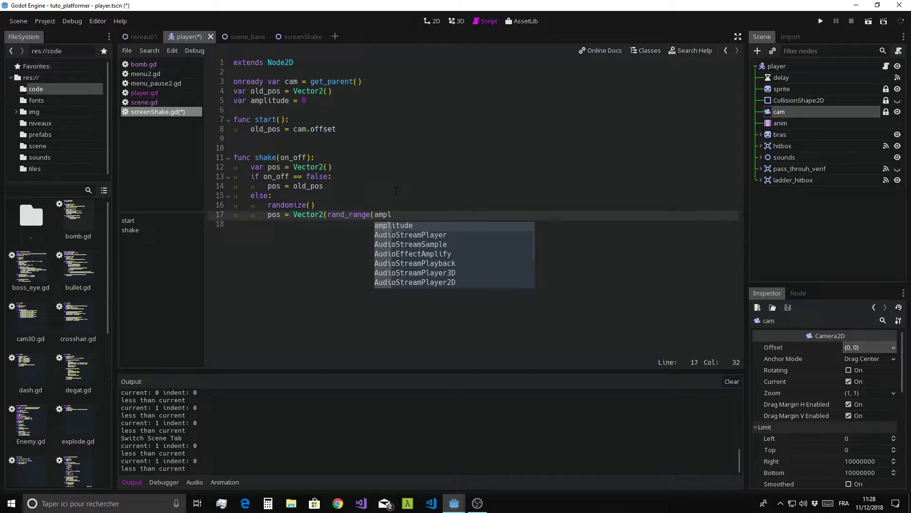
{"action": "key", "text": "Return"}
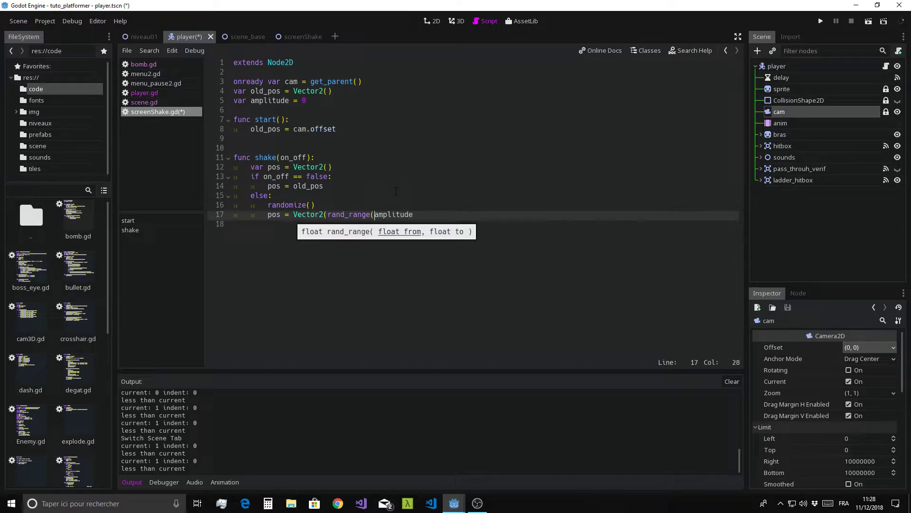
{"action": "type", "text": "-"}
{"action": "key", "text": "Right"}
{"action": "key", "text": "Right"}
{"action": "key", "text": "Right"}
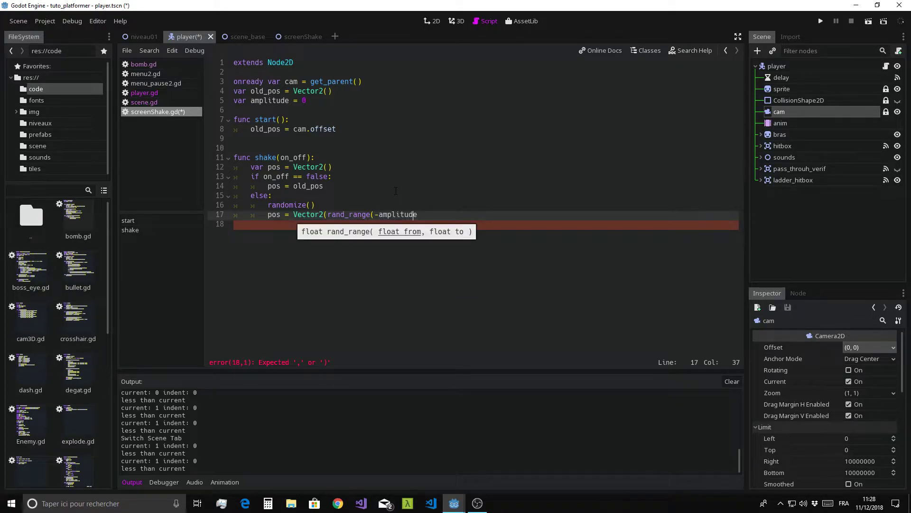
{"action": "type", "text": ", ampl"}
{"action": "type", "text": "it"}
{"action": "key", "text": "Return"}
{"action": "type", "text": "),"}
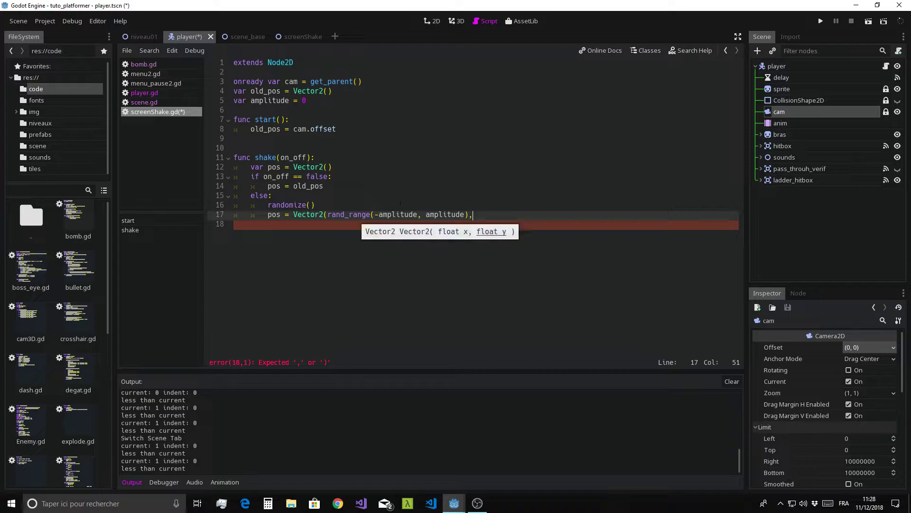
{"action": "left_click_drag", "start_coordinate": [325, 217], "coordinate": [469, 217]}
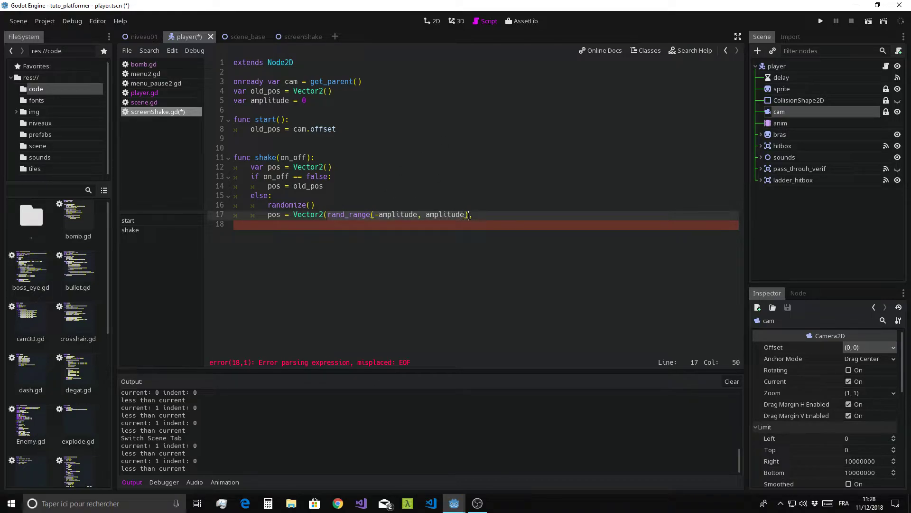
{"action": "key", "text": "ctrl+c"}
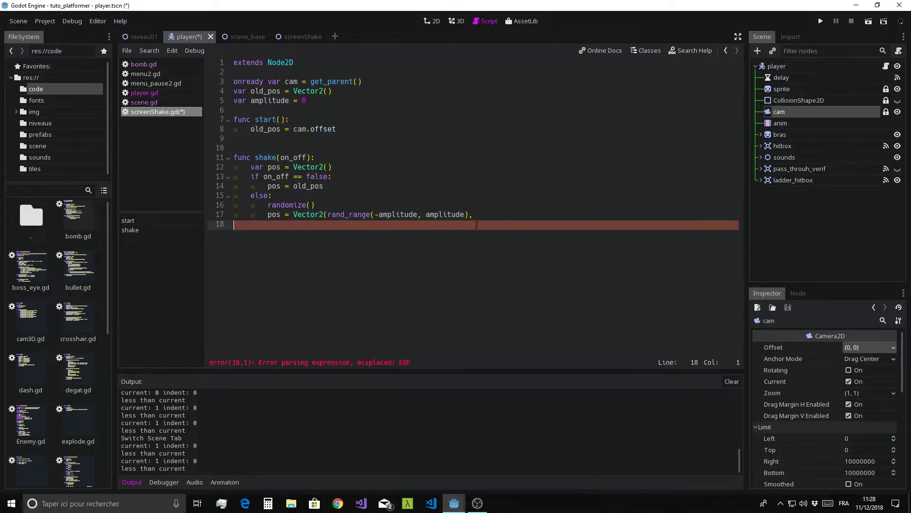
{"action": "key", "text": "End"}
{"action": "key", "text": "ctrl+v"}
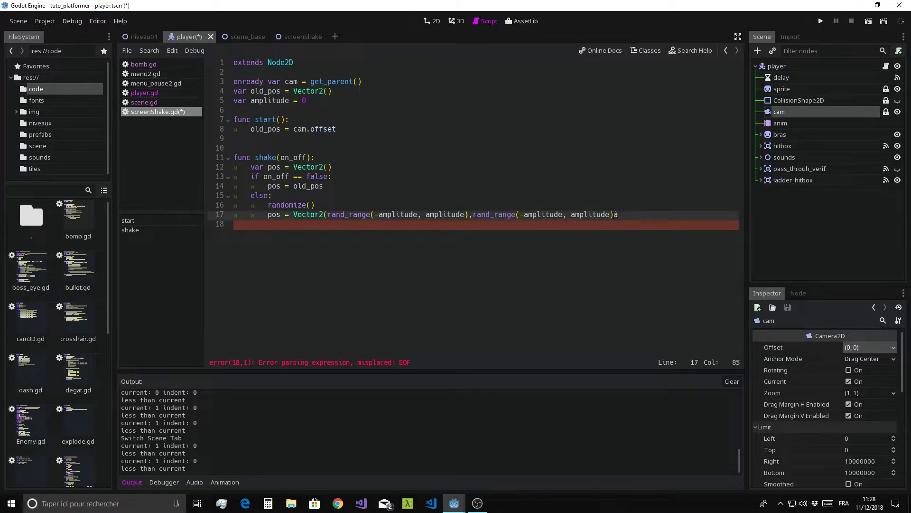
{"action": "type", "text": ")"}
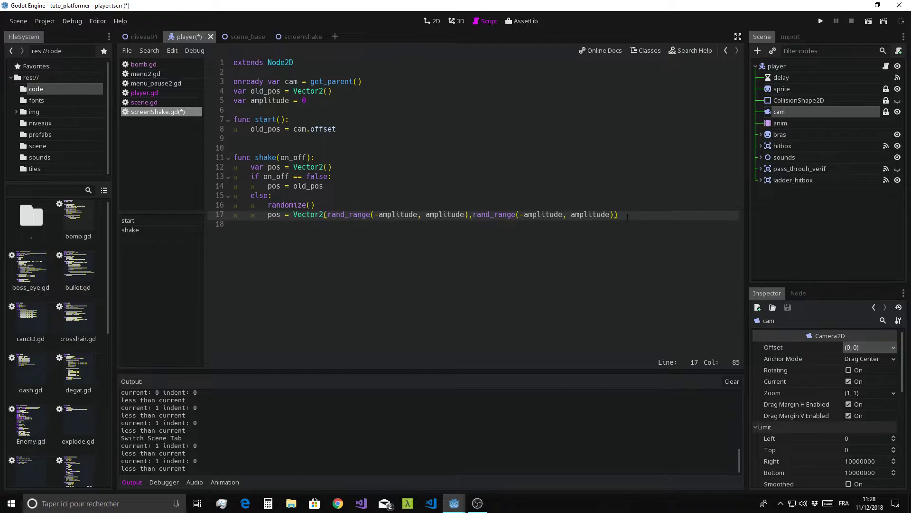
Give start() an amplitude parameter and set self.amplitude = amplitude inside it.
{"action": "left_click", "coordinate": [280, 120]}
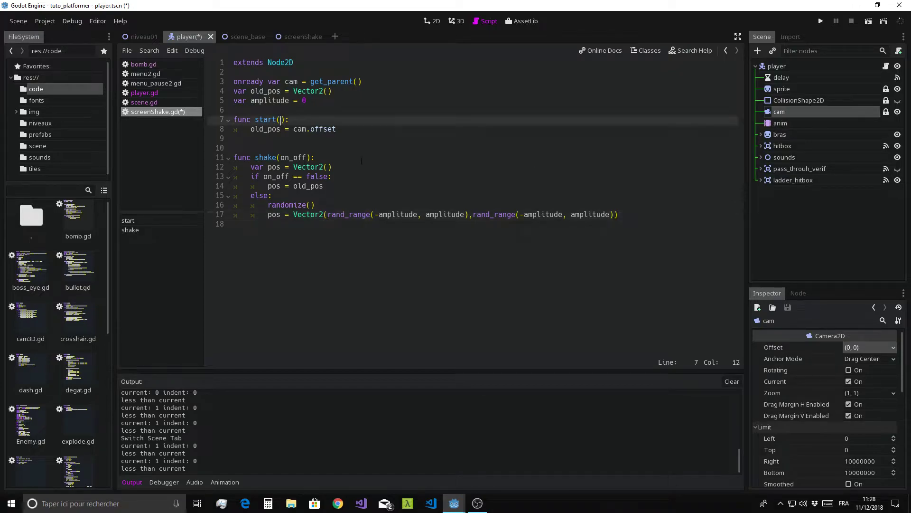
{"action": "type", "text": "ampl"}
{"action": "type", "text": "itude"}
{"action": "left_click", "coordinate": [348, 133]}
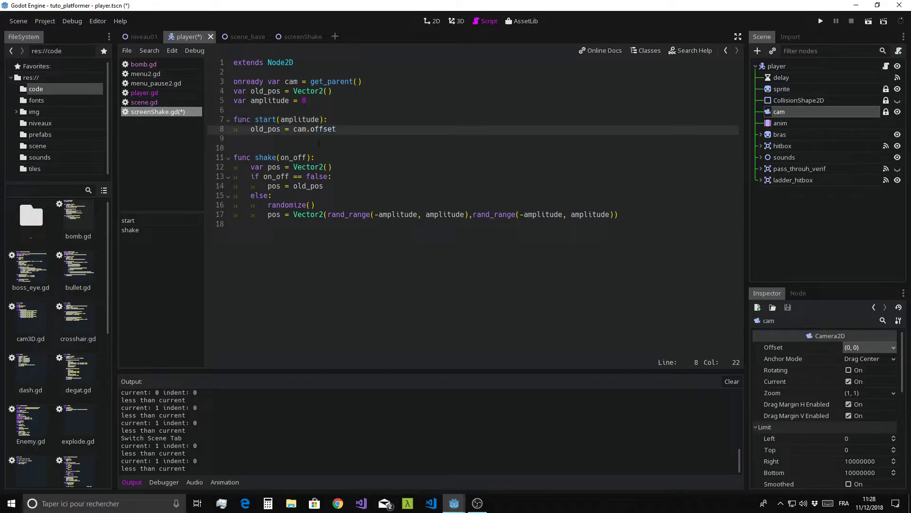
{"action": "key", "text": "Return"}
{"action": "type", "text": "s"}
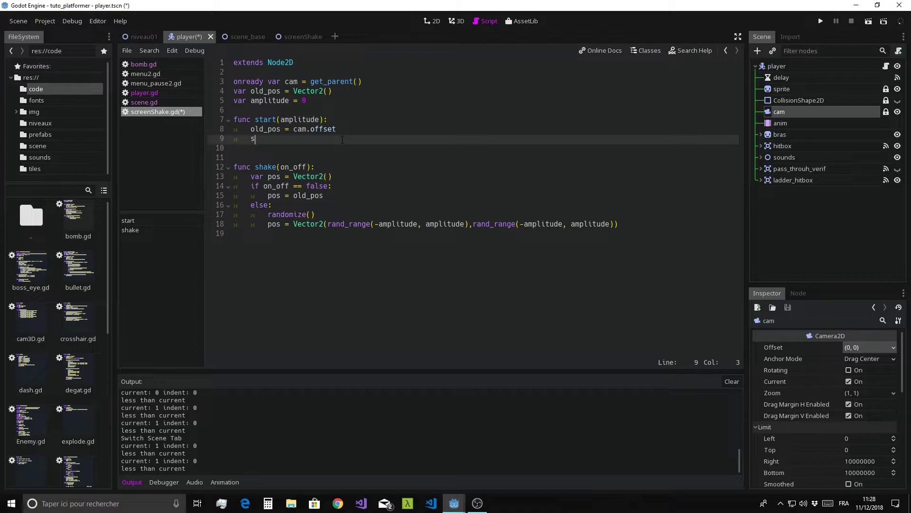
{"action": "type", "text": "elf.amp"}
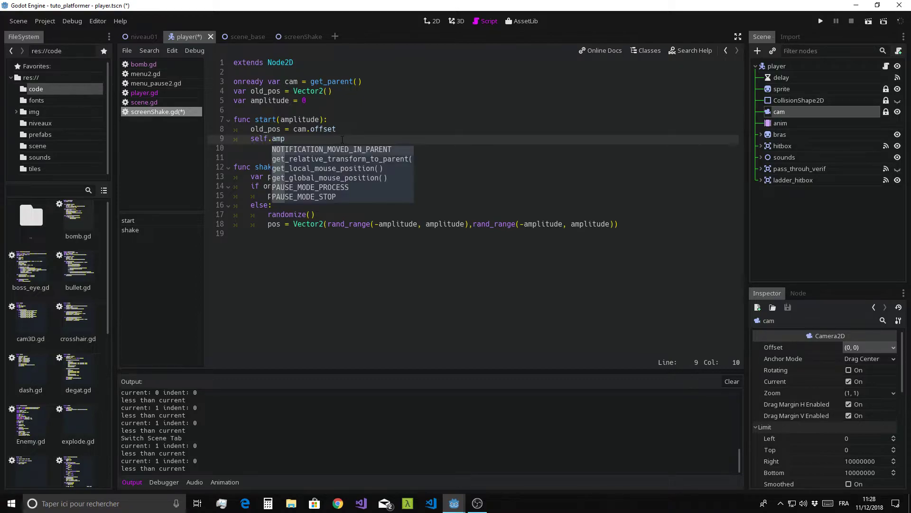
{"action": "type", "text": "l"}
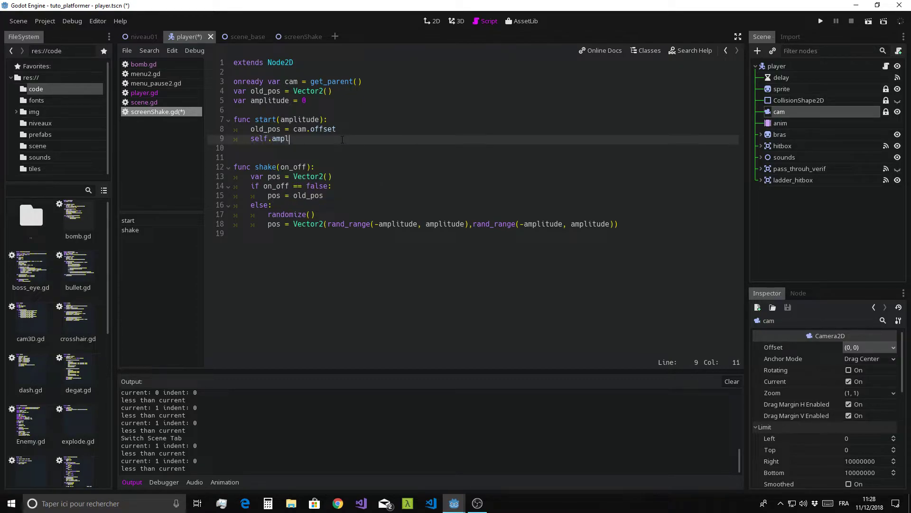
{"action": "type", "text": "i"}
{"action": "type", "text": "t"}
{"action": "type", "text": "ude = "}
{"action": "type", "text": "amp"}
{"action": "key", "text": "Return"}
Begin a $t node reference below the random position line, then switch to the screenShake scene.
{"action": "left_click", "coordinate": [629, 228]}
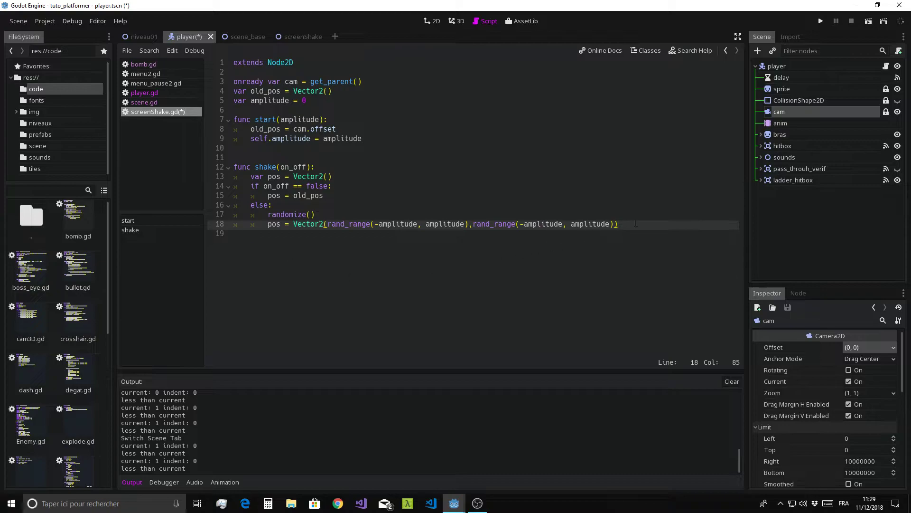
{"action": "key", "text": "Return"}
{"action": "key", "text": "Return"}
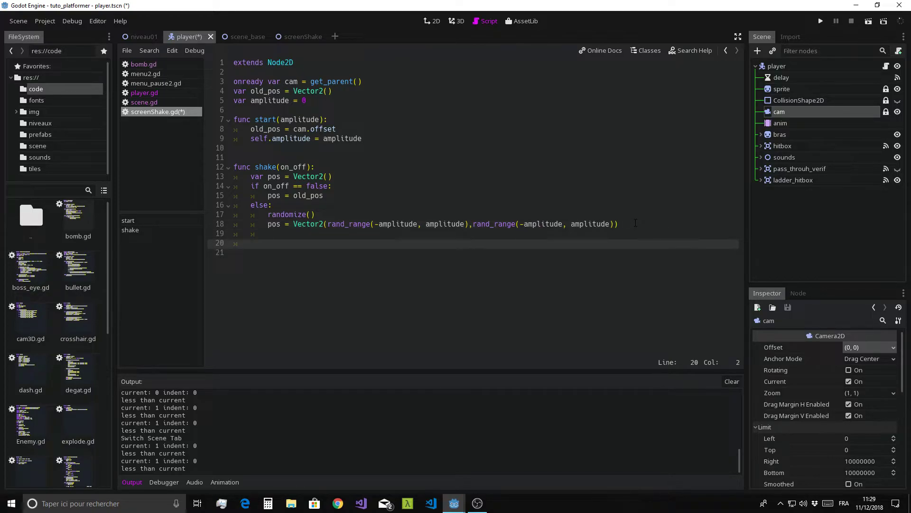
{"action": "type", "text": "$t"}
{"action": "left_click", "coordinate": [305, 37]}
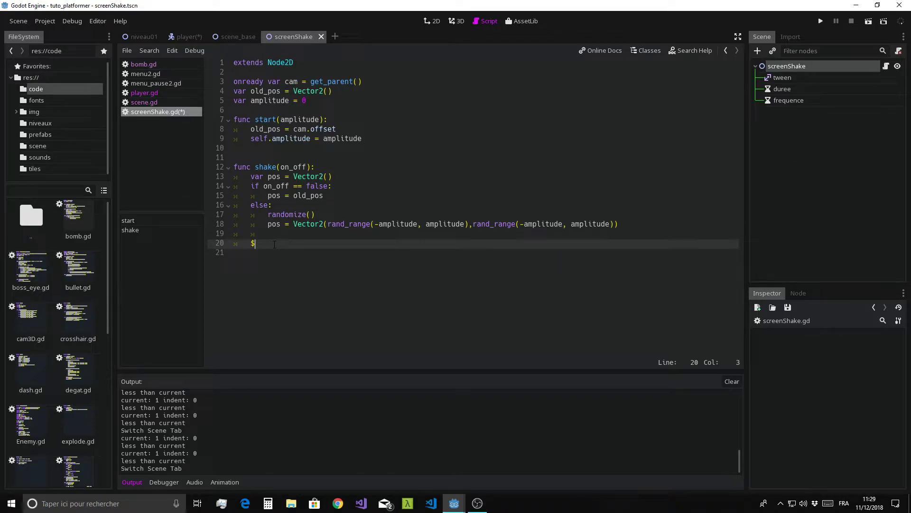
Write $tween.interpolate_property(cam, "offset", cam.offset, pos, on line 20 of shake().
{"action": "type", "text": "tw"}
{"action": "key", "text": "Return"}
{"action": "type", "text": "."}
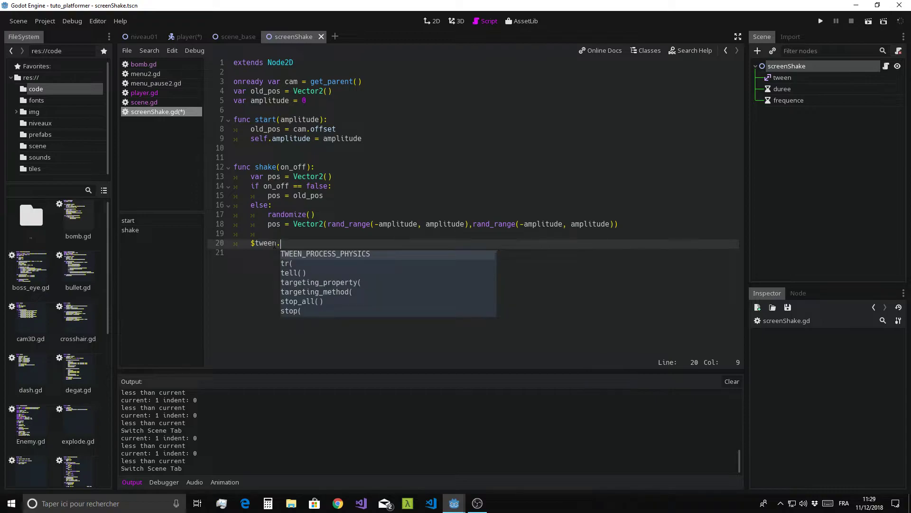
{"action": "type", "text": "in"}
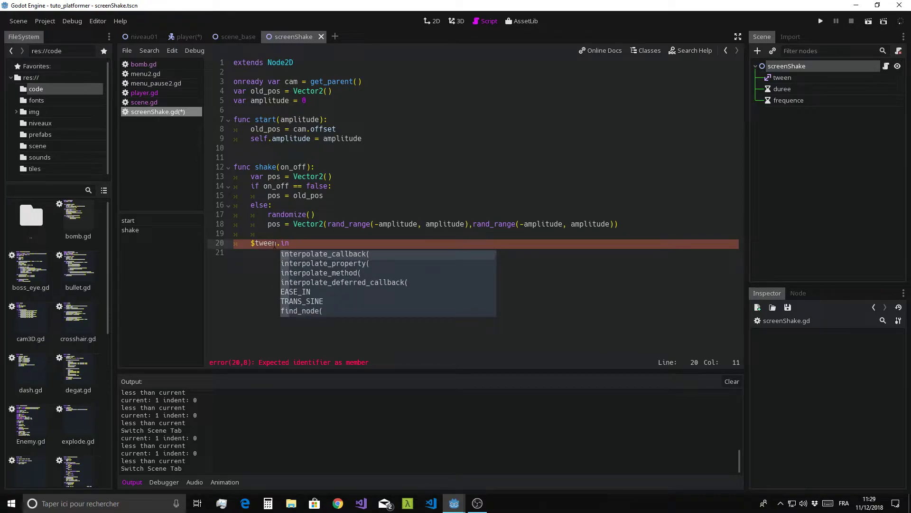
{"action": "key", "text": "Down"}
{"action": "key", "text": "Return"}
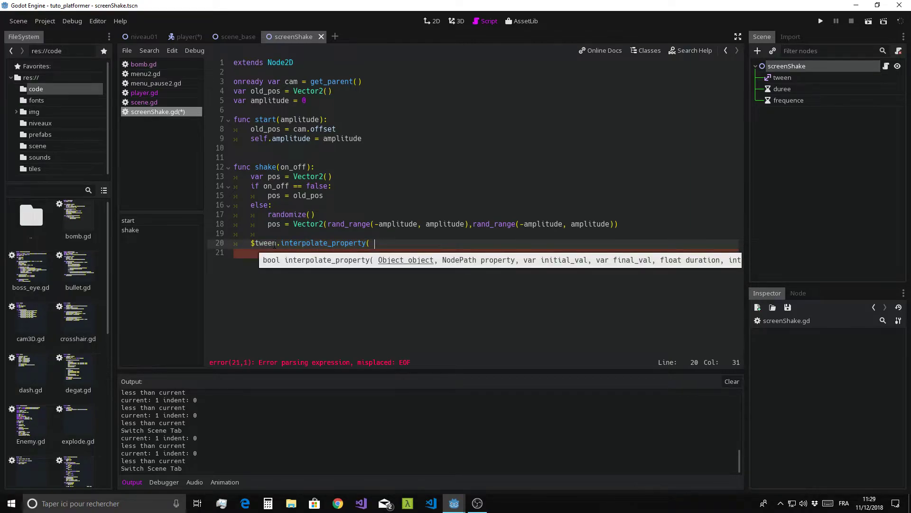
{"action": "type", "text": "ca"}
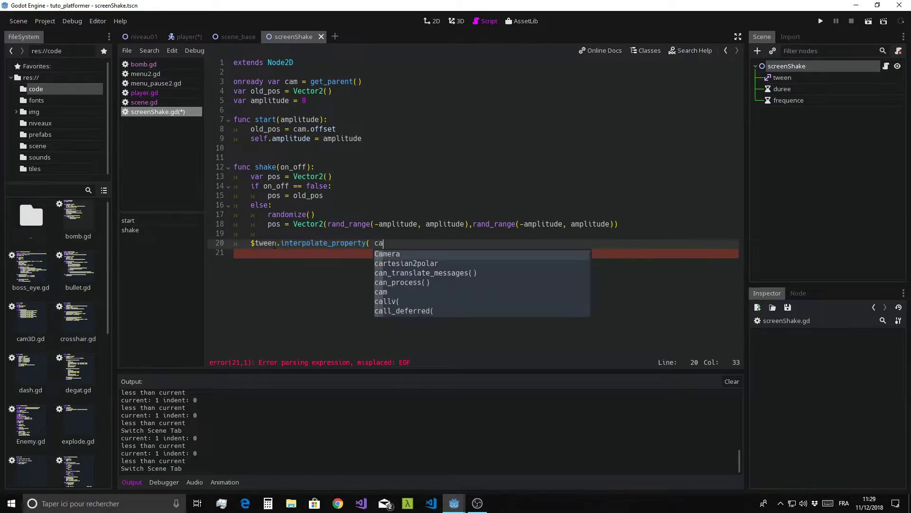
{"action": "type", "text": "m"}
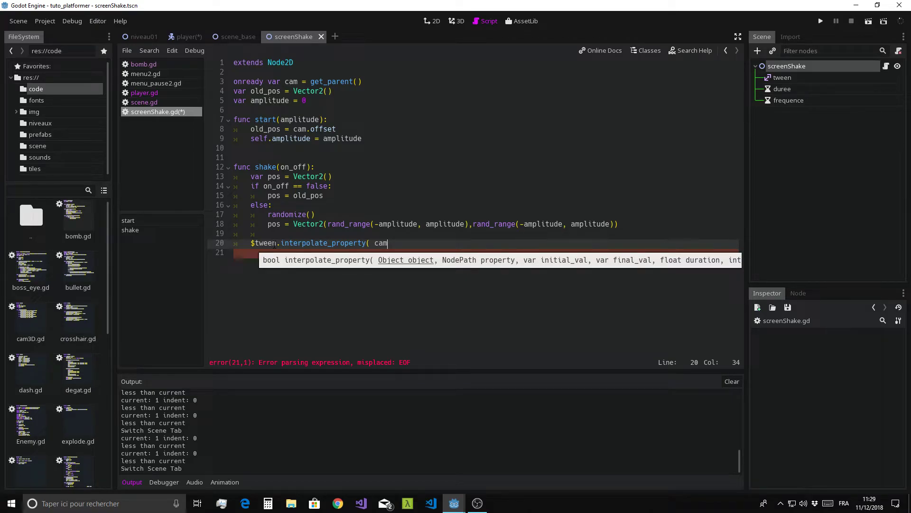
{"action": "type", "text": ","}
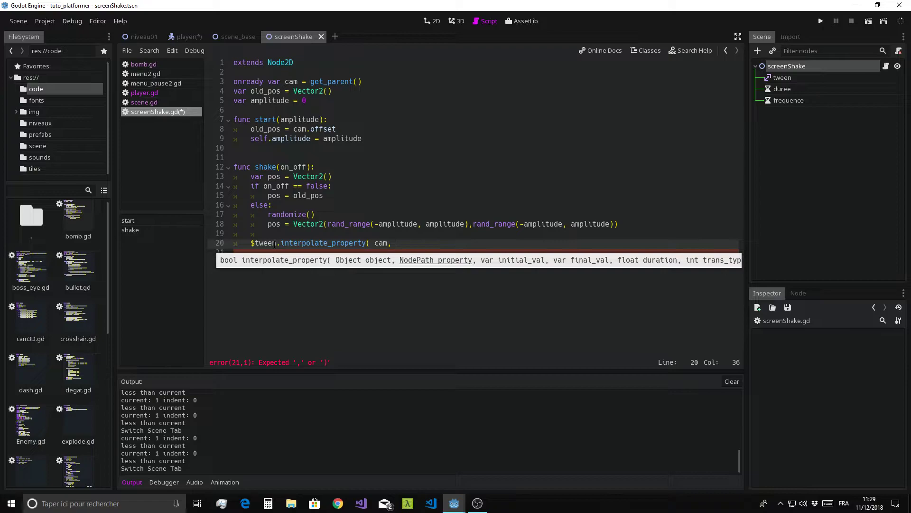
{"action": "type", "text": " \""}
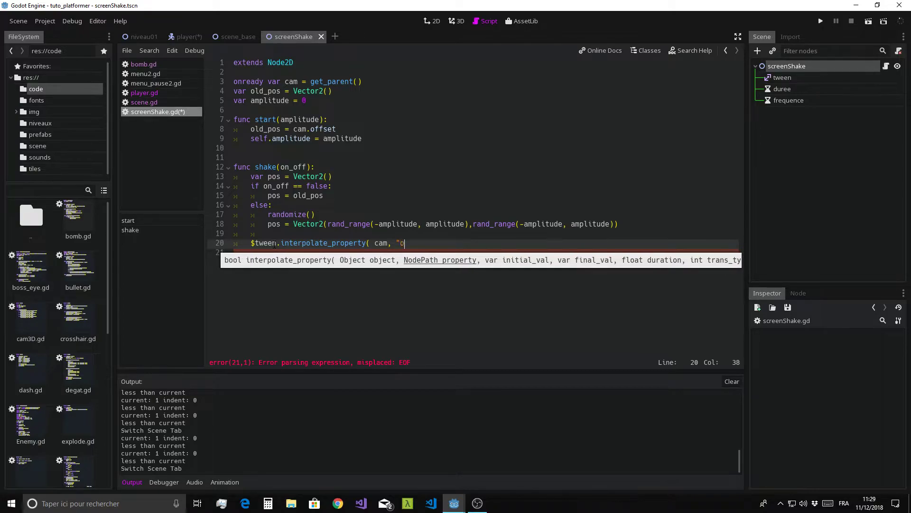
{"action": "type", "text": "offset\", "}
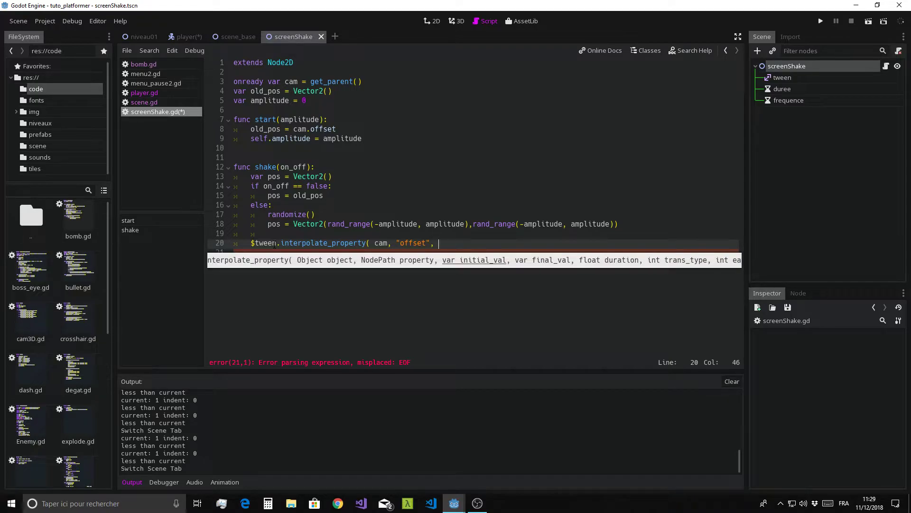
{"action": "type", "text": "cam.off"}
{"action": "type", "text": "set,"}
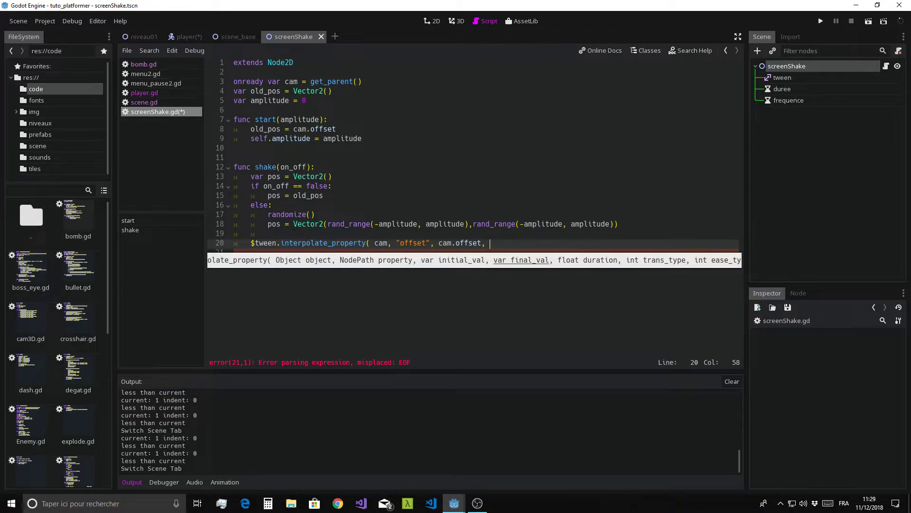
{"action": "type", "text": "pos,"}
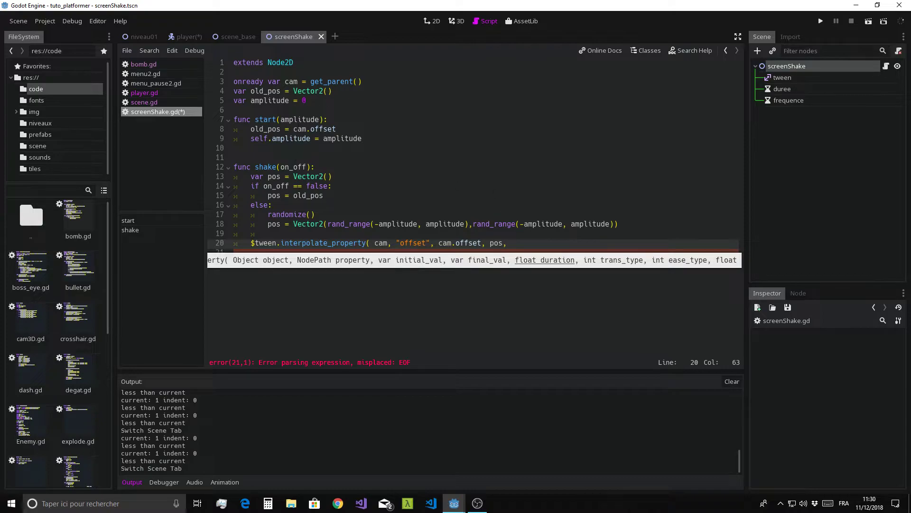
{"action": "left_click", "coordinate": [318, 119]}
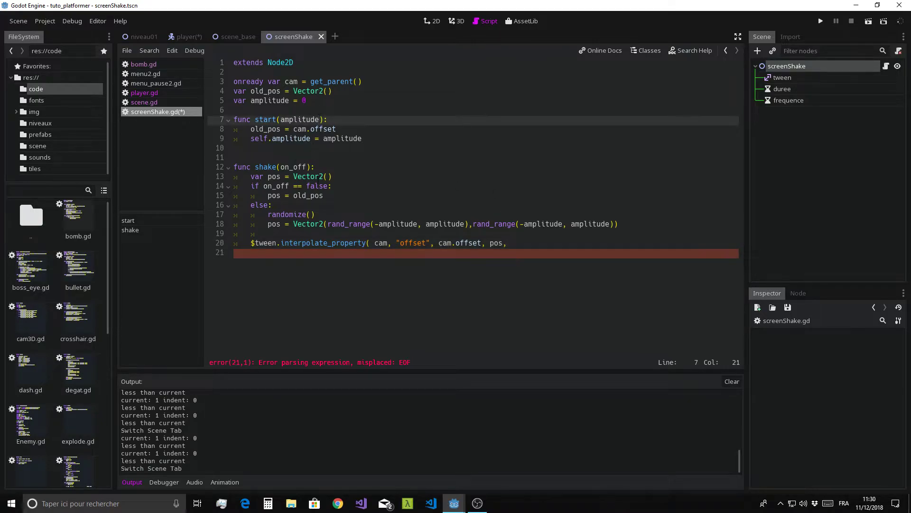
Add a frequence parameter to start() and set $frequence.wait_time = frequence.
{"action": "type", "text": ", d"}
{"action": "key", "text": "BackSpace"}
{"action": "type", "text": "freq"}
{"action": "type", "text": "uence"}
{"action": "left_click", "coordinate": [374, 138]}
{"action": "key", "text": "Return"}
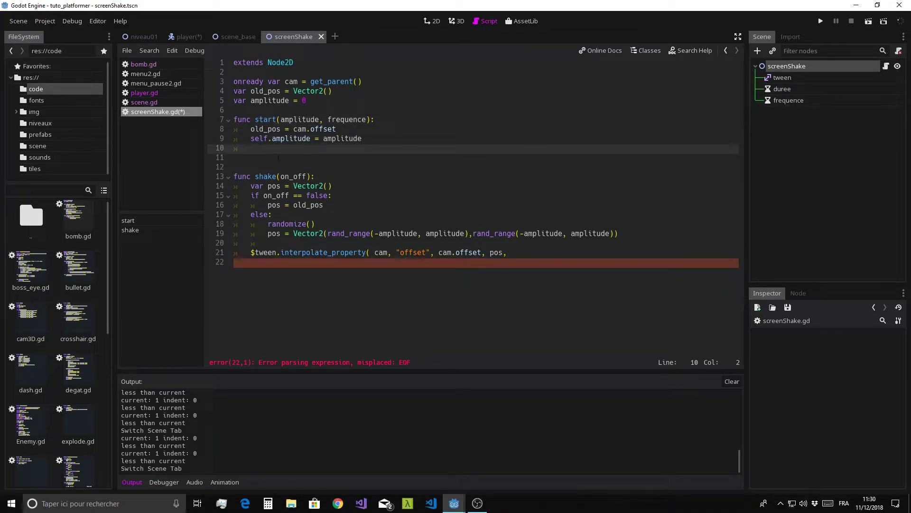
{"action": "type", "text": "f"}
{"action": "type", "text": "re"}
{"action": "key", "text": "BackSpace"}
{"action": "key", "text": "BackSpace"}
{"action": "key", "text": "BackSpace"}
{"action": "type", "text": "$fr"}
{"action": "key", "text": "Return"}
{"action": "type", "text": ".wa"}
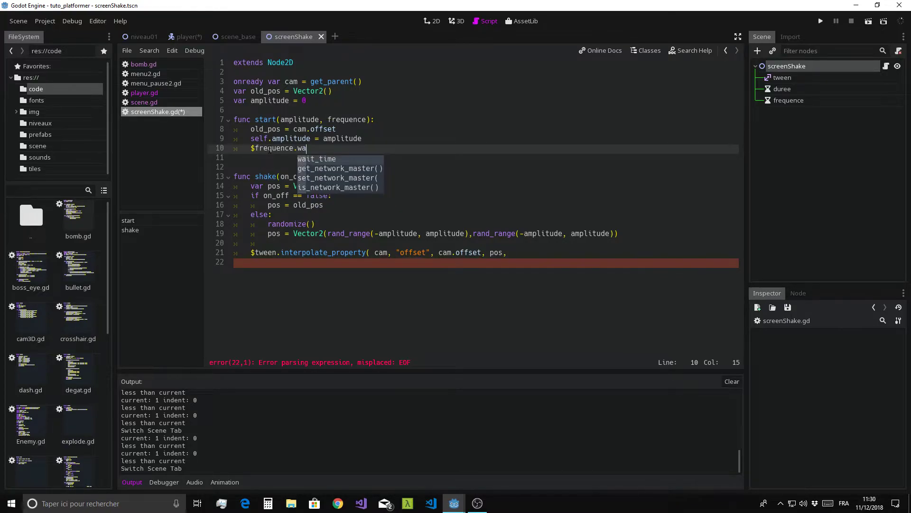
{"action": "key", "text": "Return"}
{"action": "type", "text": "= f"}
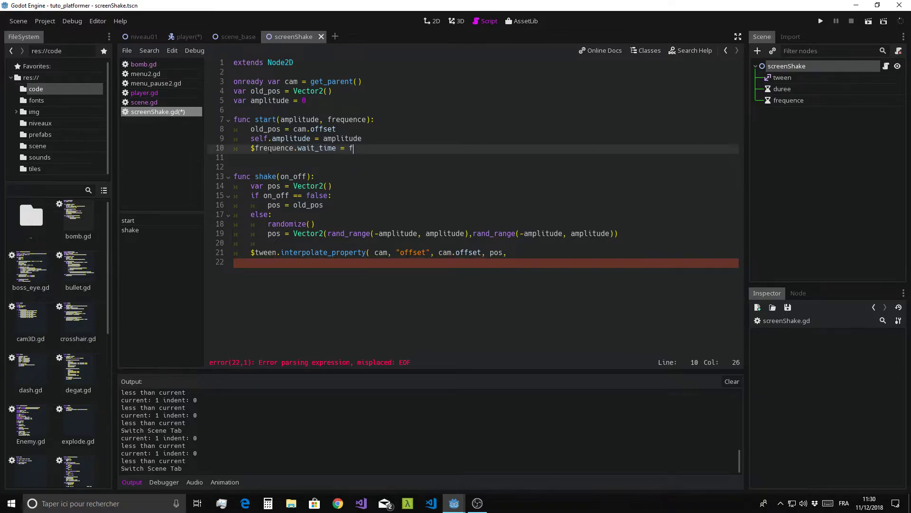
{"action": "type", "text": "req"}
{"action": "key", "text": "Return"}
{"action": "key", "text": "Return"}
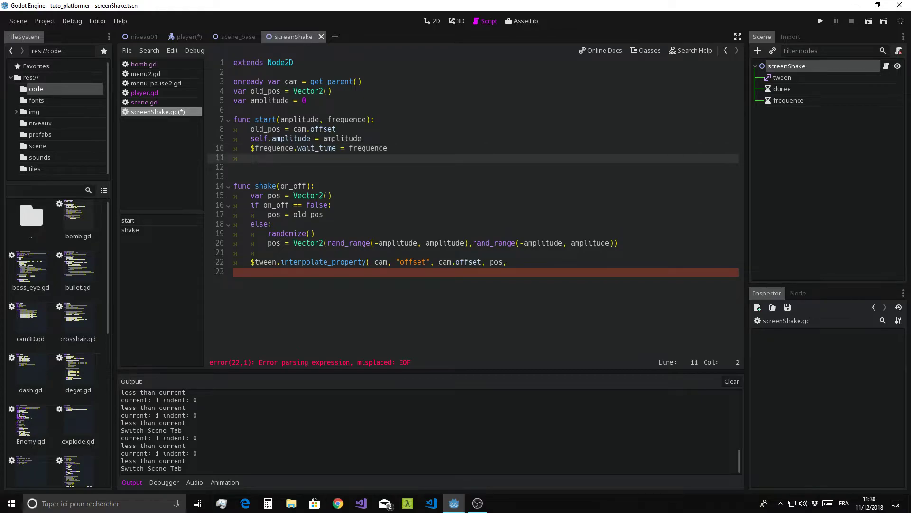
Add a duree parameter to start() and set $duree.wait_time = duree.
{"action": "left_click", "coordinate": [370, 120]}
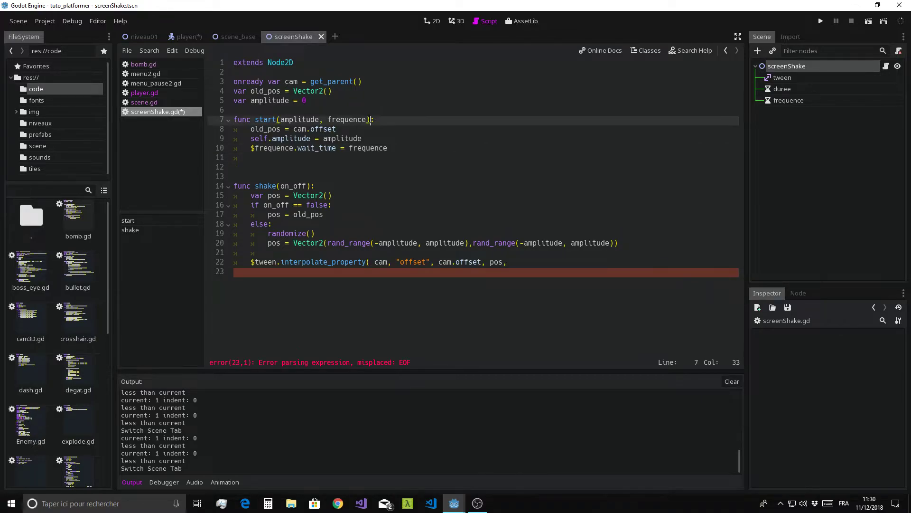
{"action": "key", "text": "Left"}
{"action": "type", "text": ", du"}
{"action": "type", "text": "ree"}
{"action": "left_click", "coordinate": [424, 149]}
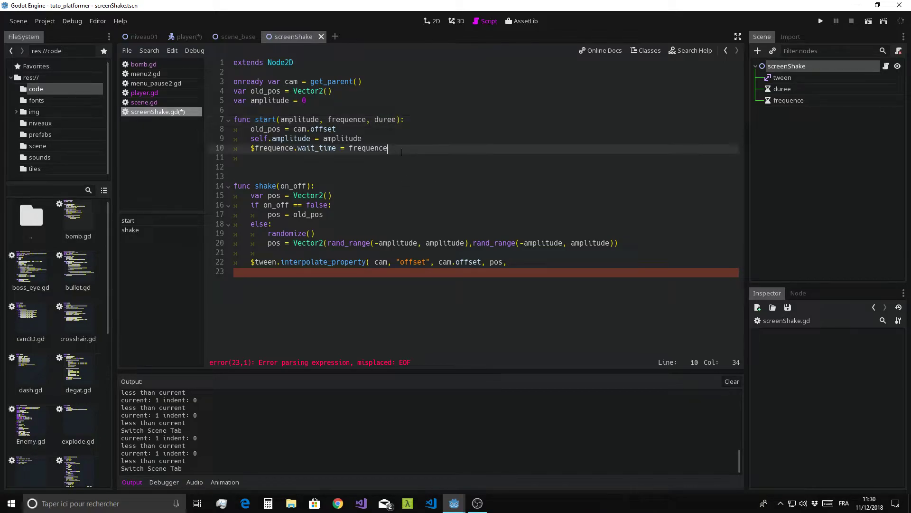
{"action": "key", "text": "Return"}
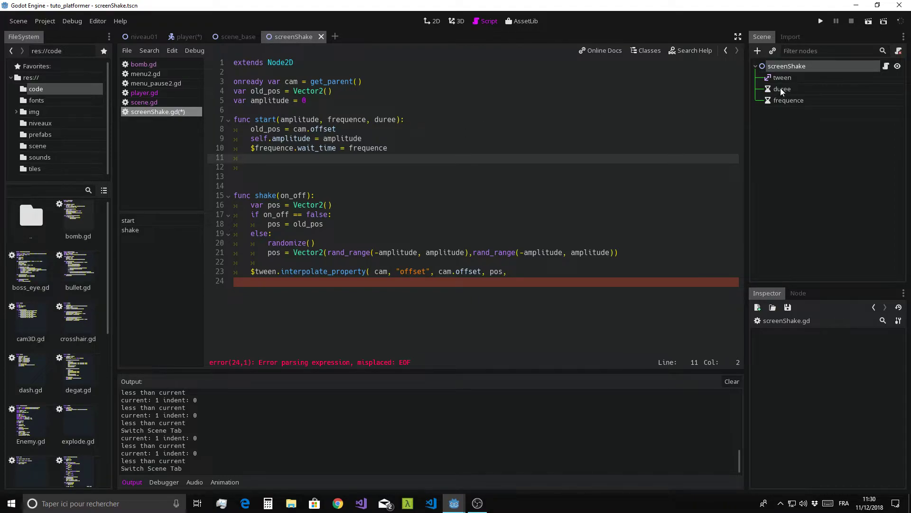
{"action": "type", "text": "$"}
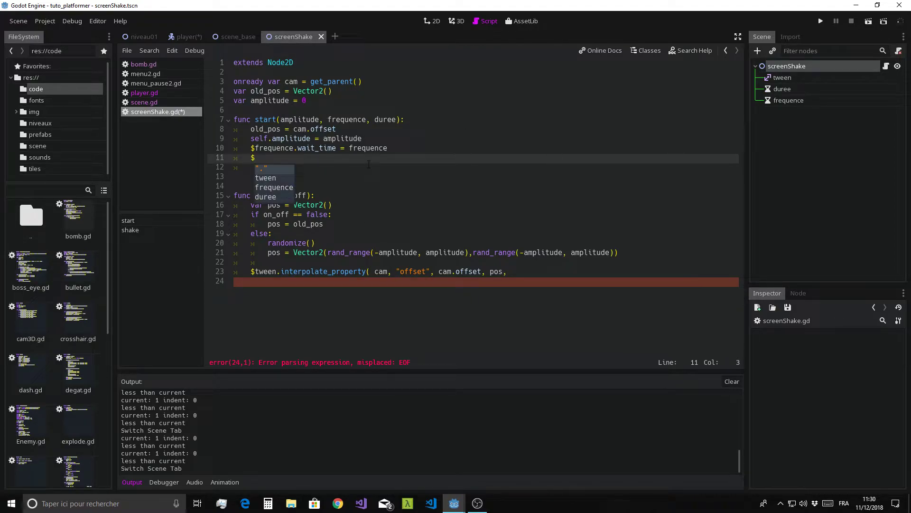
{"action": "key", "text": "Down"}
{"action": "key", "text": "Down"}
{"action": "key", "text": "Down"}
{"action": "key", "text": "Return"}
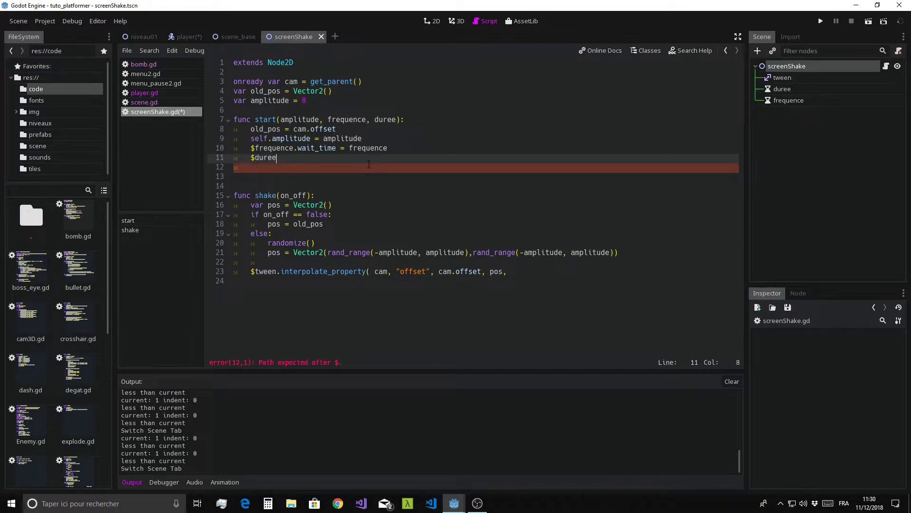
{"action": "type", "text": ".wa"}
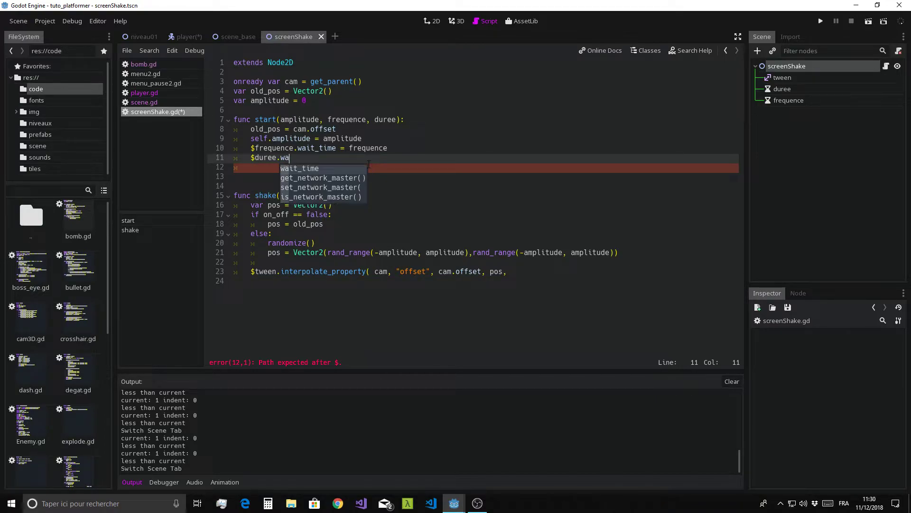
{"action": "key", "text": "Return"}
{"action": "type", "text": "= "}
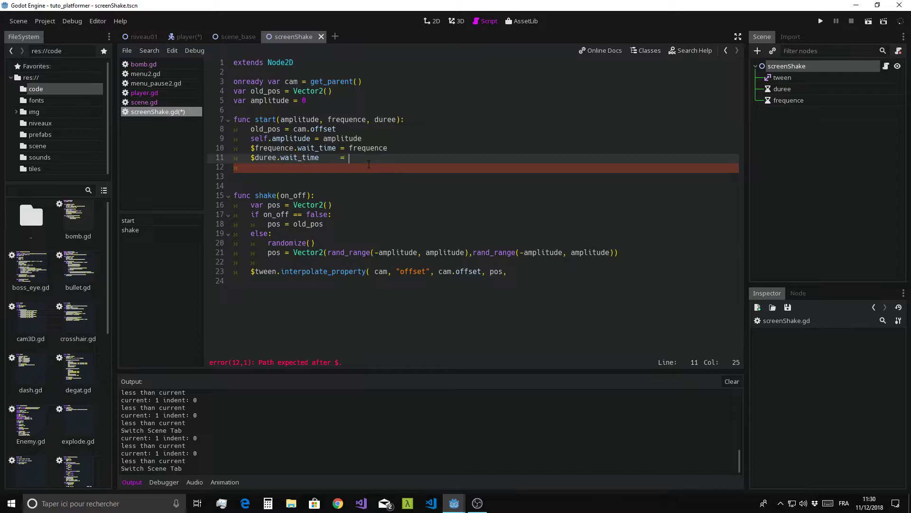
{"action": "type", "text": "duree"}
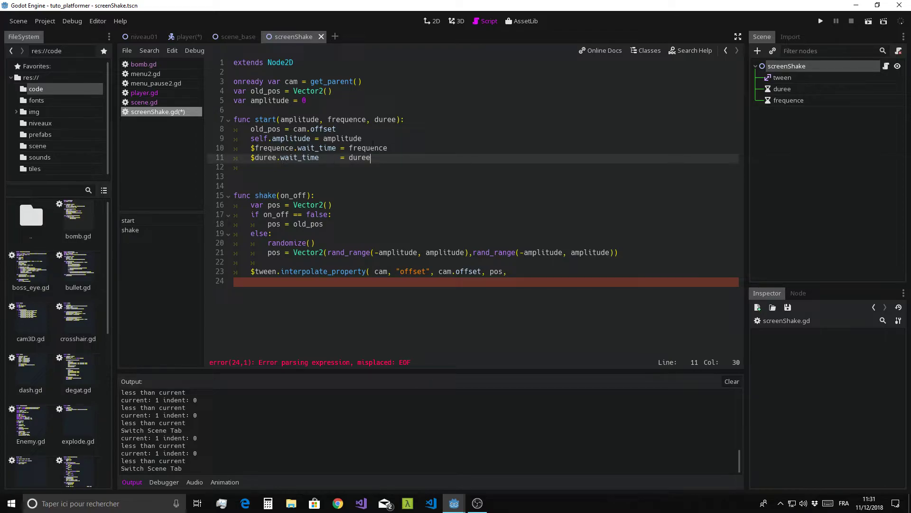
Change the frequence wait time to duree / frequence.
{"action": "left_click", "coordinate": [350, 148]}
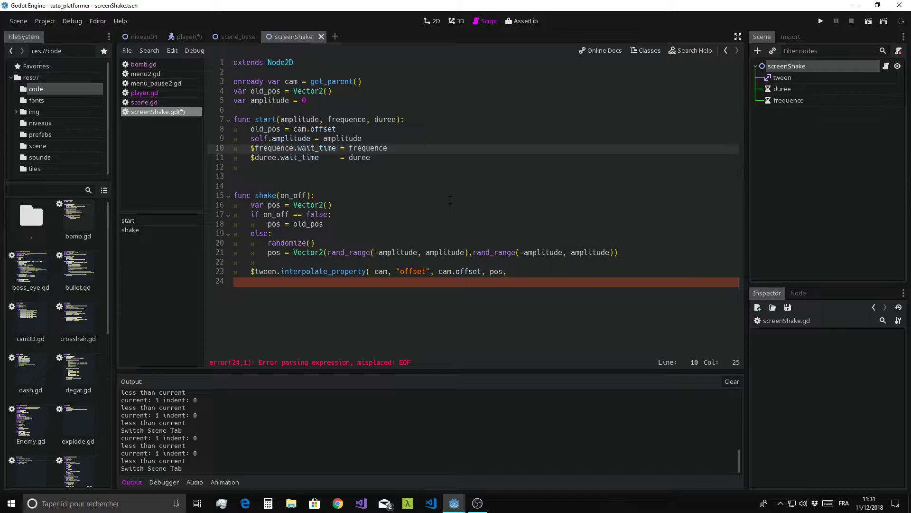
{"action": "type", "text": "duree "}
{"action": "type", "text": "/"}
{"action": "double_click", "coordinate": [386, 148]}
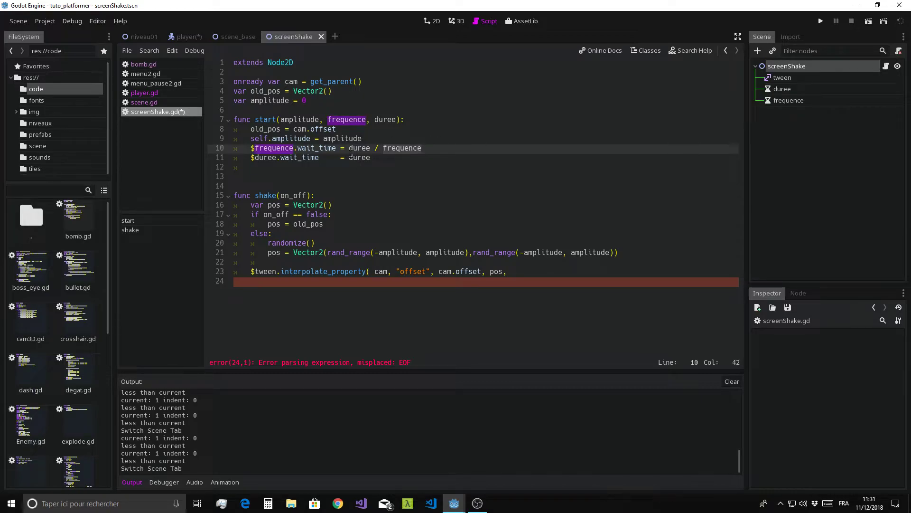
{"action": "left_click", "coordinate": [370, 148]}
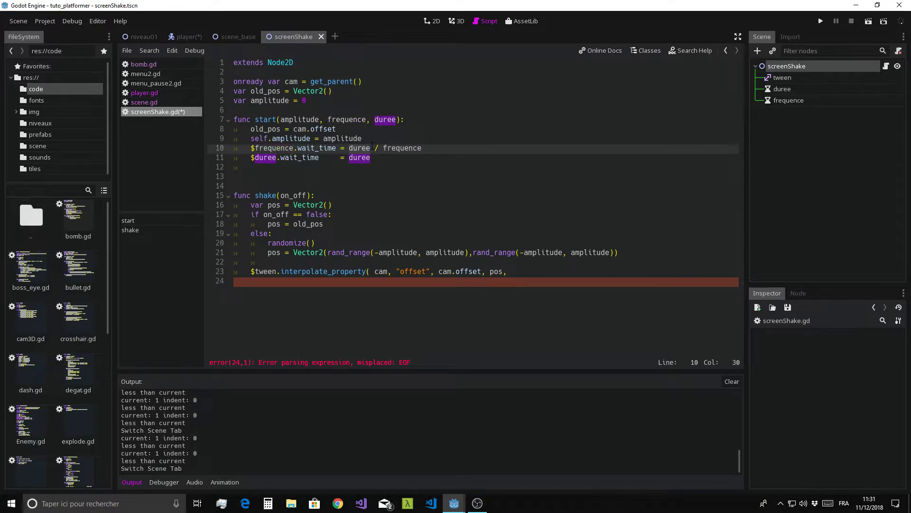
{"action": "left_click", "coordinate": [438, 149]}
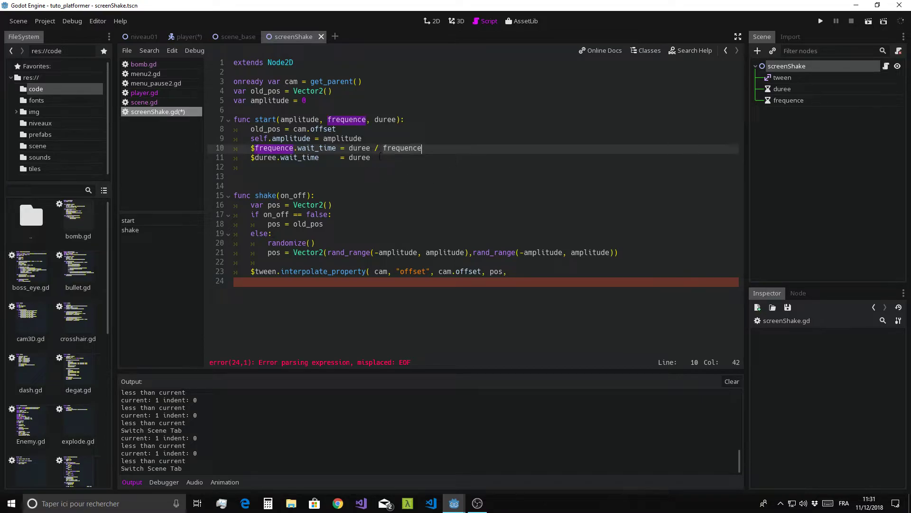
{"action": "left_click", "coordinate": [397, 185]}
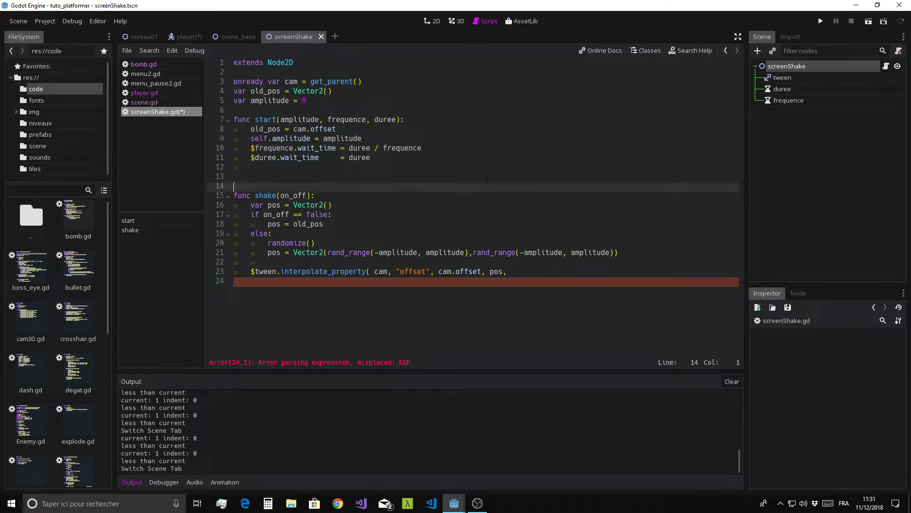
Finish the tween call with $frequence.wait_time, Tween.TRANS_SINE, Tween.EASE_IN_OUT).
{"action": "left_click", "coordinate": [528, 272]}
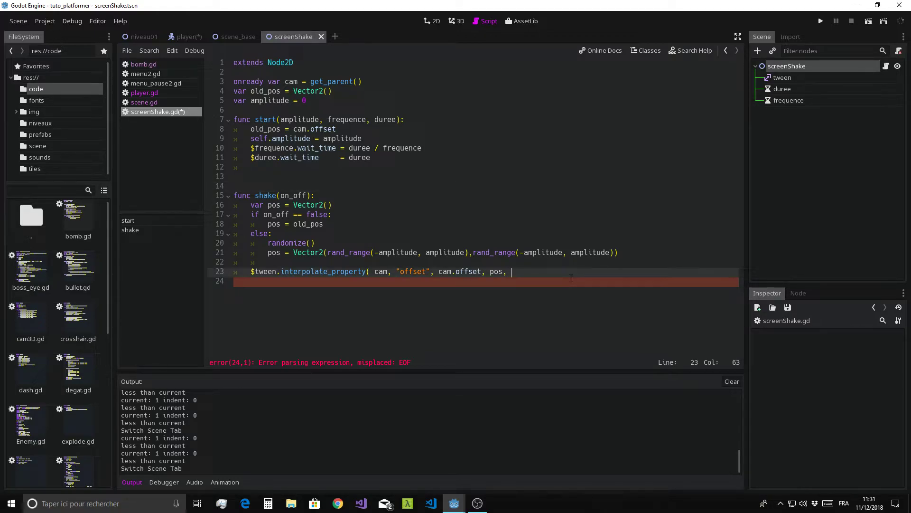
{"action": "type", "text": "$fre"}
{"action": "key", "text": "Return"}
{"action": "type", "text": "wa"}
{"action": "key", "text": "Return"}
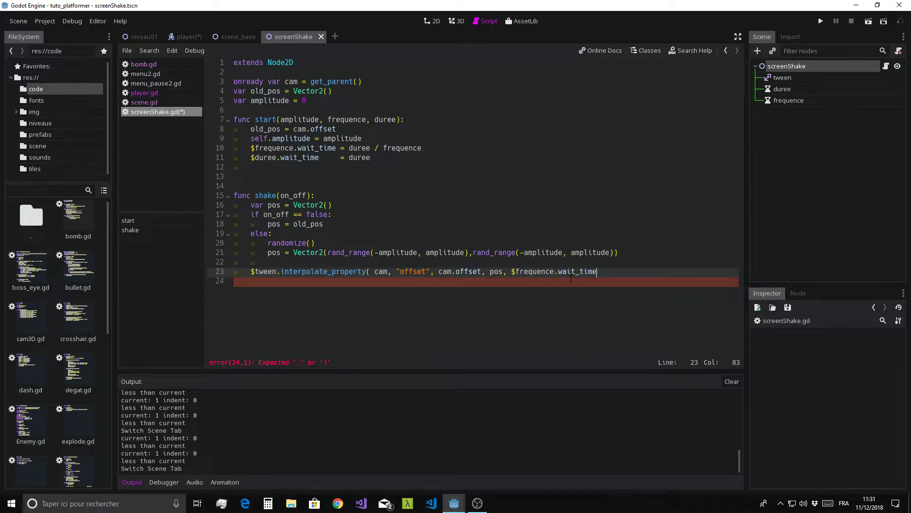
{"action": "key", "text": "Down"}
{"action": "key", "text": "Down"}
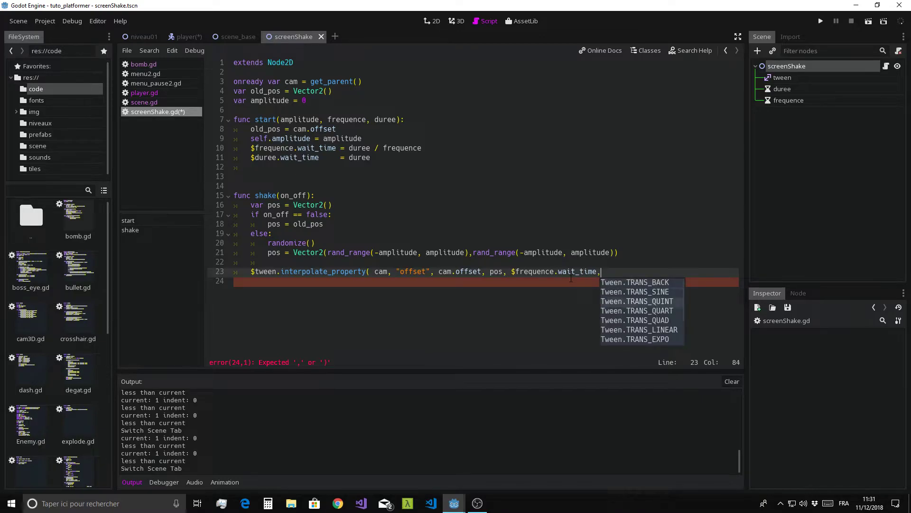
{"action": "key", "text": "Up"}
{"action": "key", "text": "Return"}
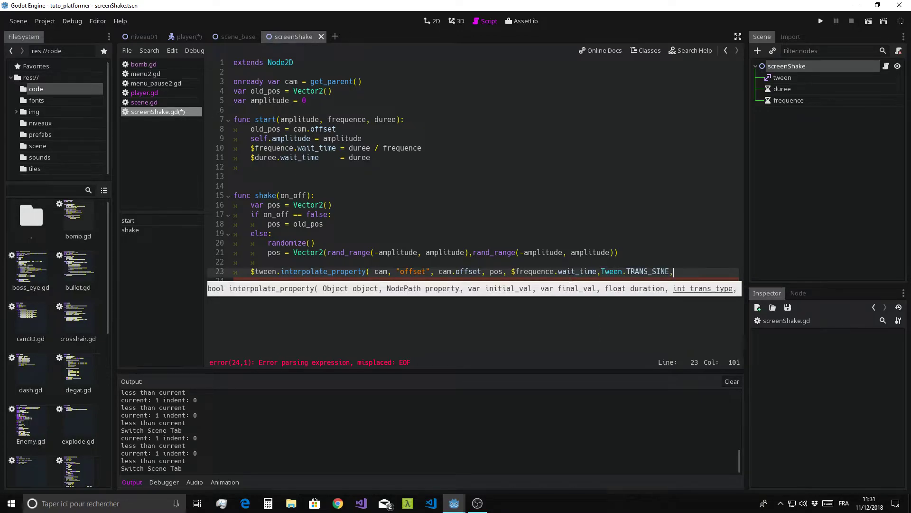
{"action": "key", "text": "Down"}
{"action": "key", "text": "Down"}
{"action": "key", "text": "Return"}
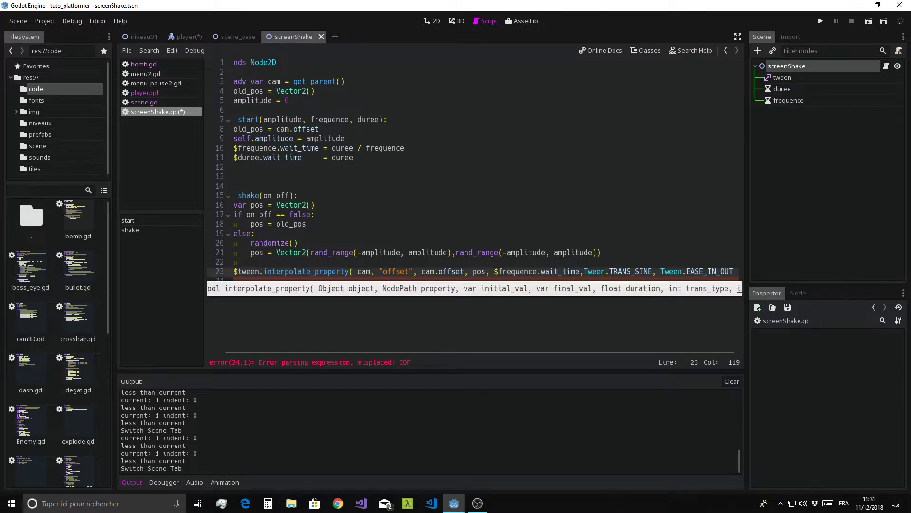
{"action": "type", "text": ")"}
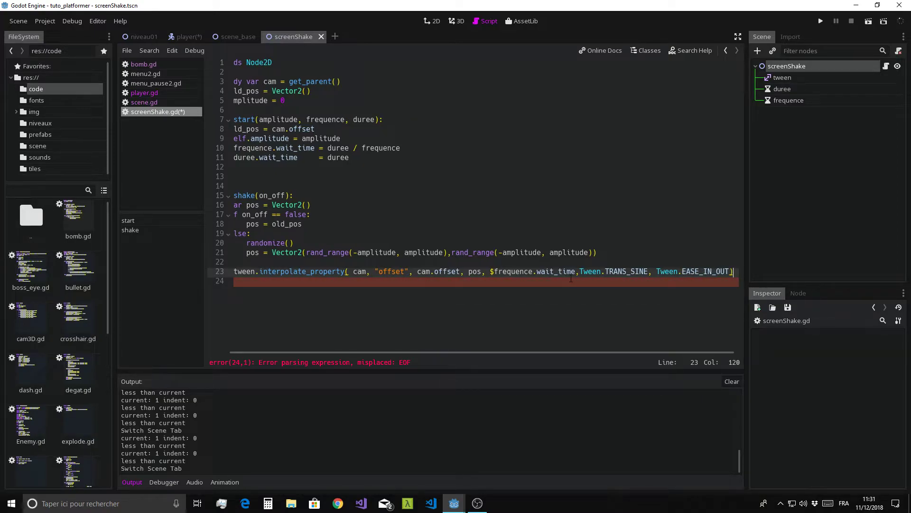
Hide the side panels and add $tween.start() on the next line.
{"action": "left_click", "coordinate": [738, 37]}
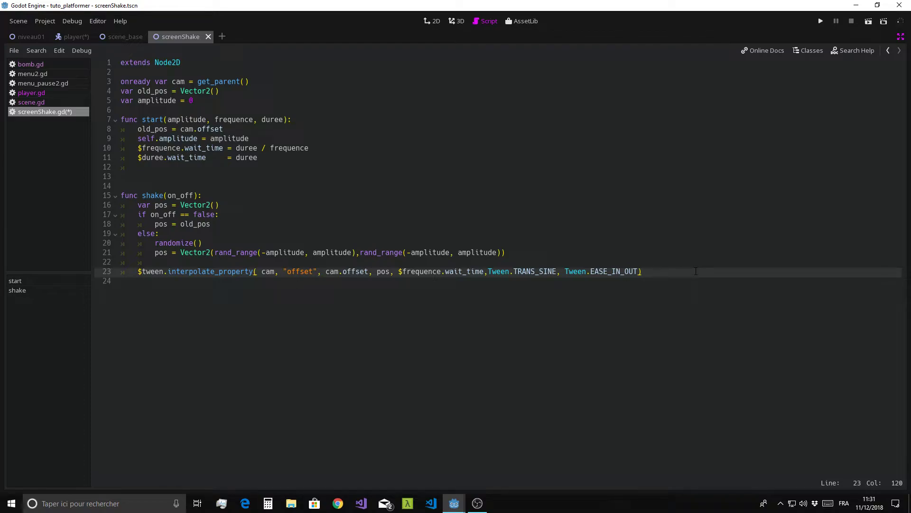
{"action": "key", "text": "Return"}
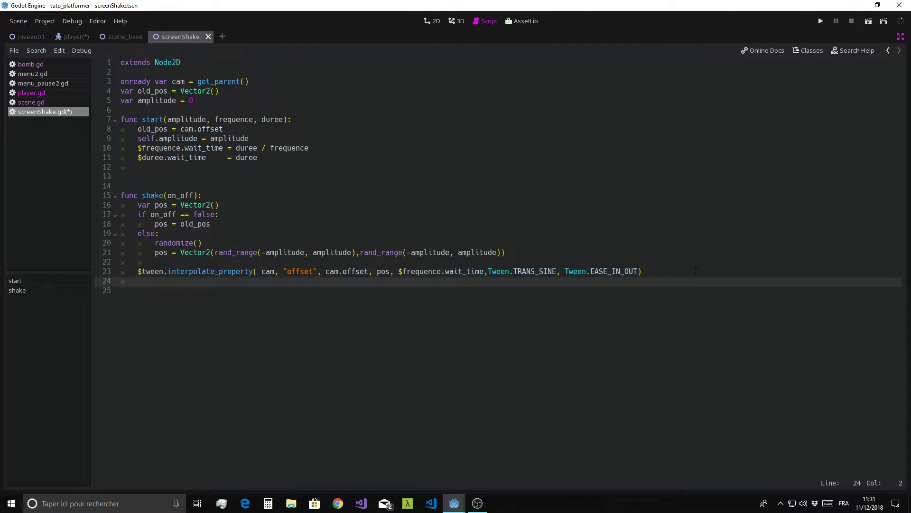
{"action": "type", "text": "$tween."}
{"action": "type", "text": "sta"}
{"action": "key", "text": "Return"}
Make start() call $duree.start() and $frequence.start().
{"action": "left_click", "coordinate": [144, 168]}
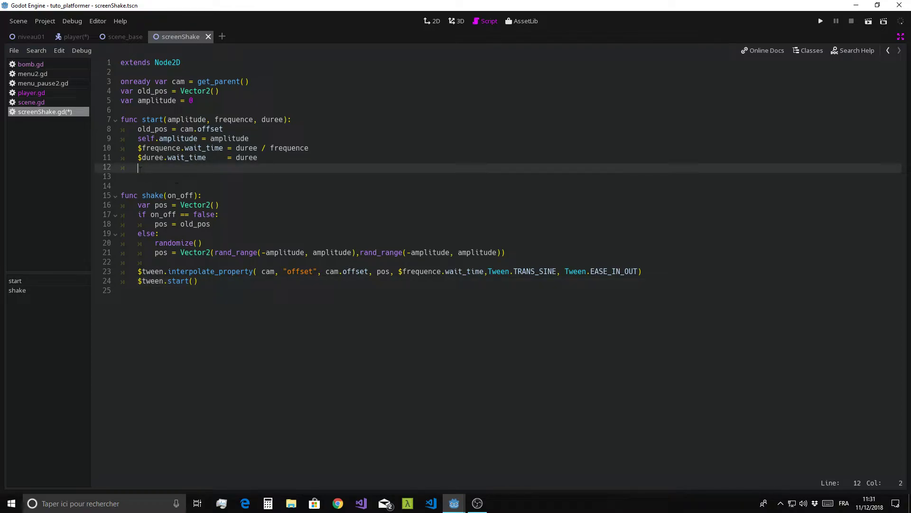
{"action": "key", "text": "BackSpace"}
{"action": "key", "text": "Delete"}
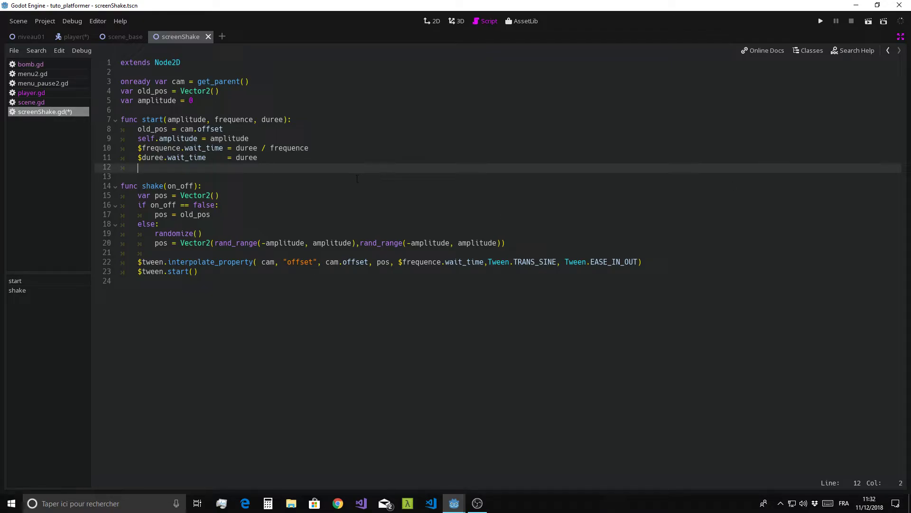
{"action": "type", "text": "$"}
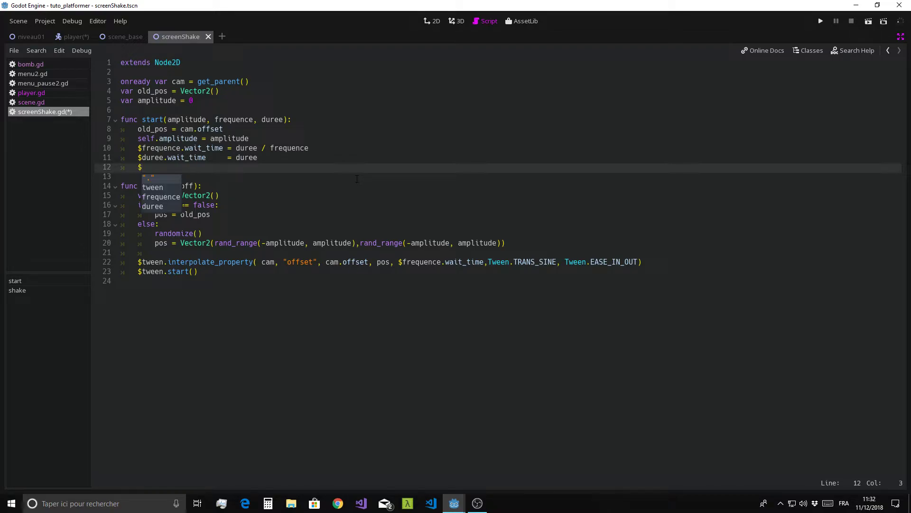
{"action": "type", "text": "dur"}
{"action": "key", "text": "Return"}
{"action": "type", "text": "."}
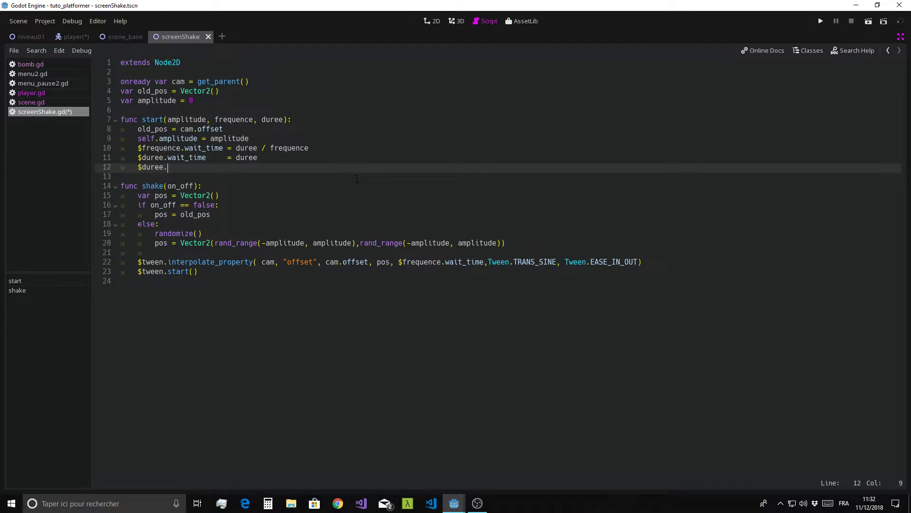
{"action": "type", "text": "st"}
{"action": "key", "text": "Return"}
{"action": "key", "text": "Return"}
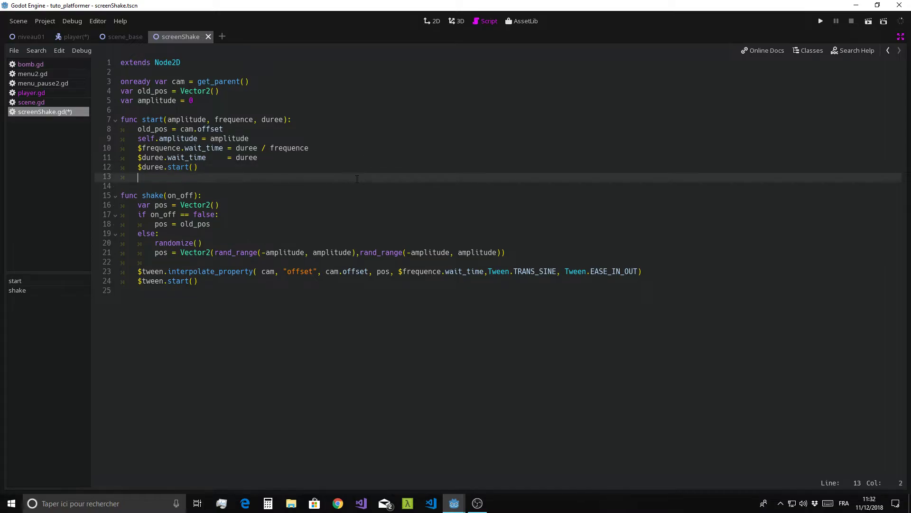
{"action": "type", "text": "$fre"}
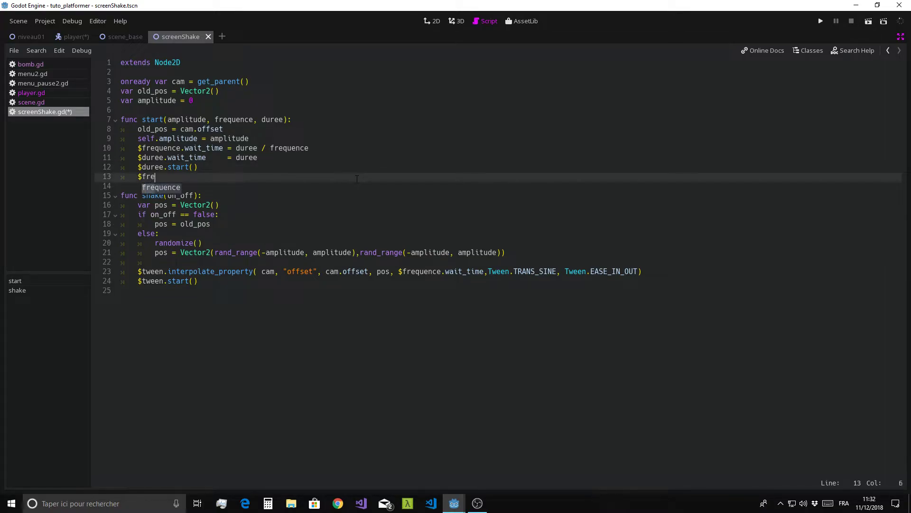
{"action": "key", "text": "Return"}
{"action": "type", "text": ".sta"}
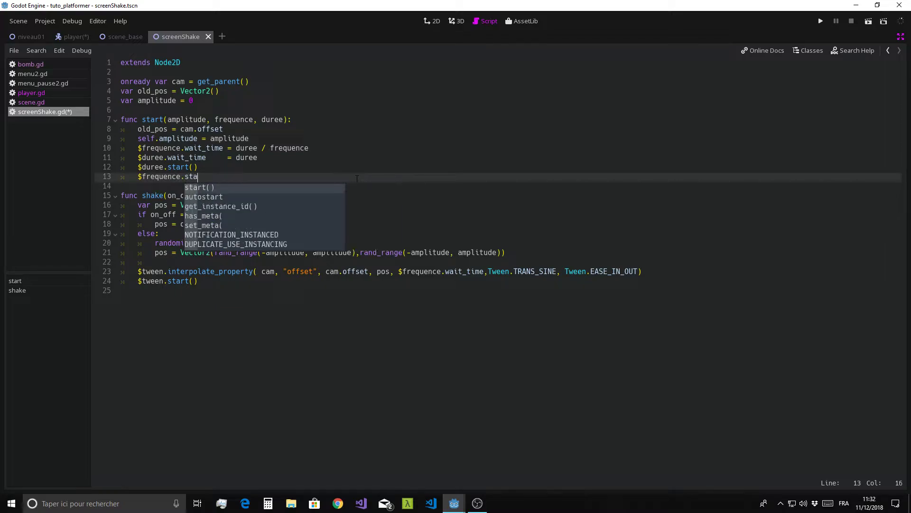
{"action": "key", "text": "Return"}
{"action": "type", "text": ")"}
Add shake(true) at the end of start() and look over the script.
{"action": "key", "text": "Return"}
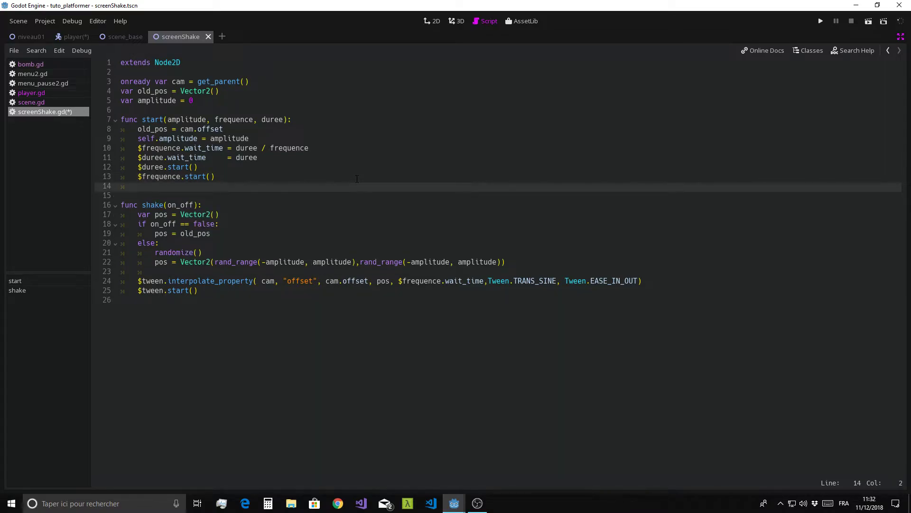
{"action": "type", "text": "sha"}
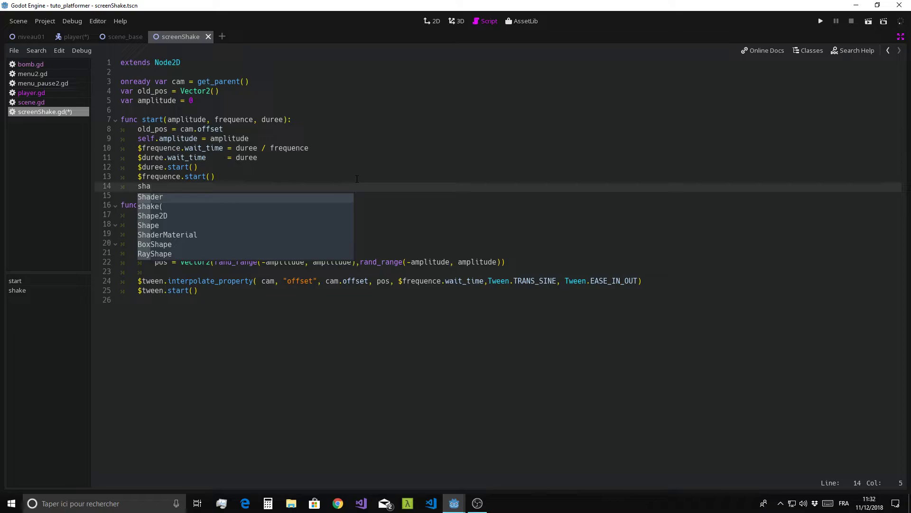
{"action": "key", "text": "Down"}
{"action": "key", "text": "Return"}
{"action": "type", "text": "ture"}
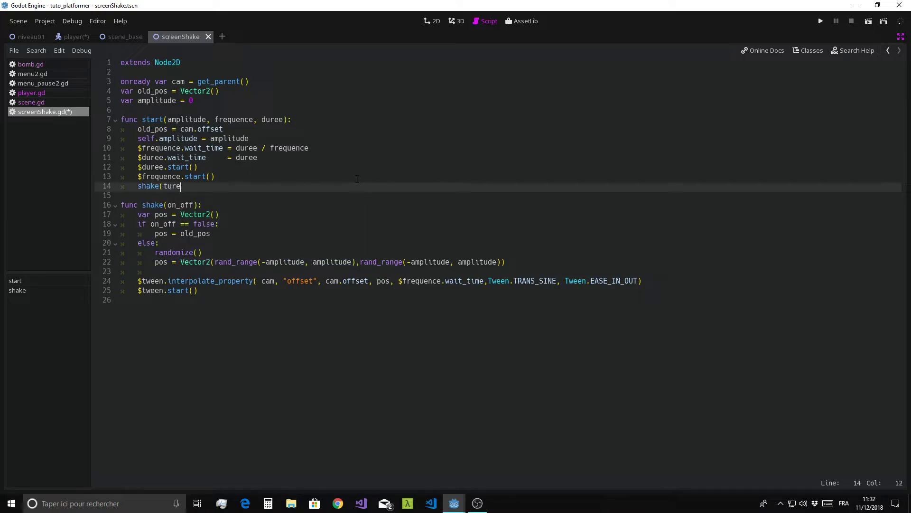
{"action": "key", "text": "BackSpace"}
{"action": "type", "text": "rue"}
{"action": "type", "text": "à)"}
{"action": "key", "text": "BackSpace"}
{"action": "key", "text": "BackSpace"}
{"action": "type", "text": ")"}
{"action": "left_click_drag", "start_coordinate": [259, 157], "coordinate": [96, 151]}
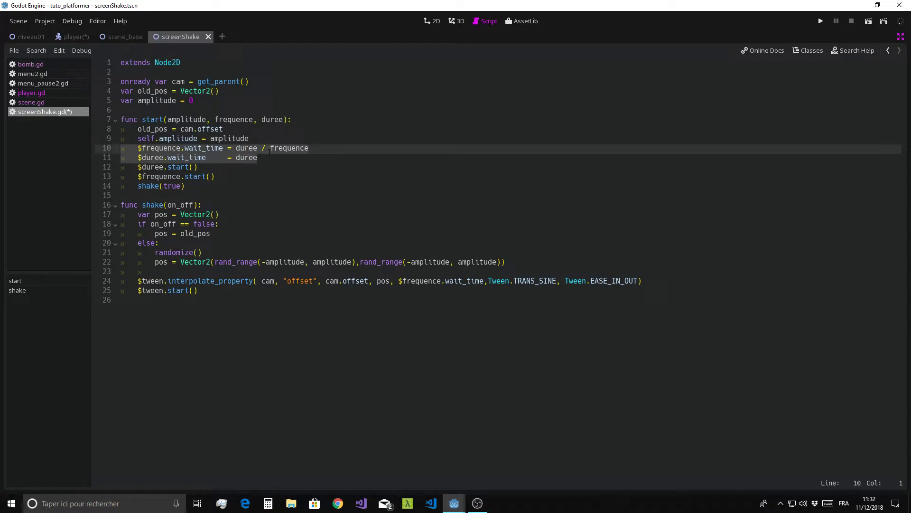
{"action": "left_click", "coordinate": [95, 170]}
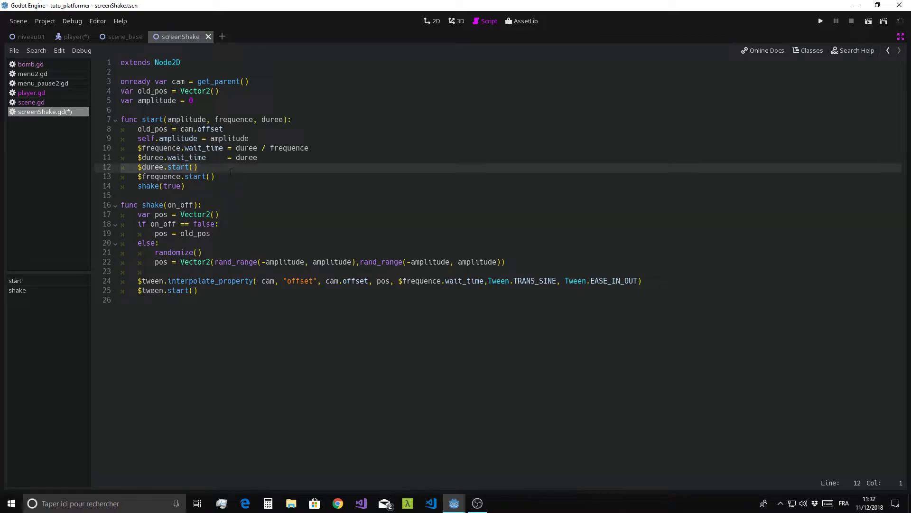
{"action": "left_click", "coordinate": [97, 176]}
{"action": "left_click", "coordinate": [125, 187]}
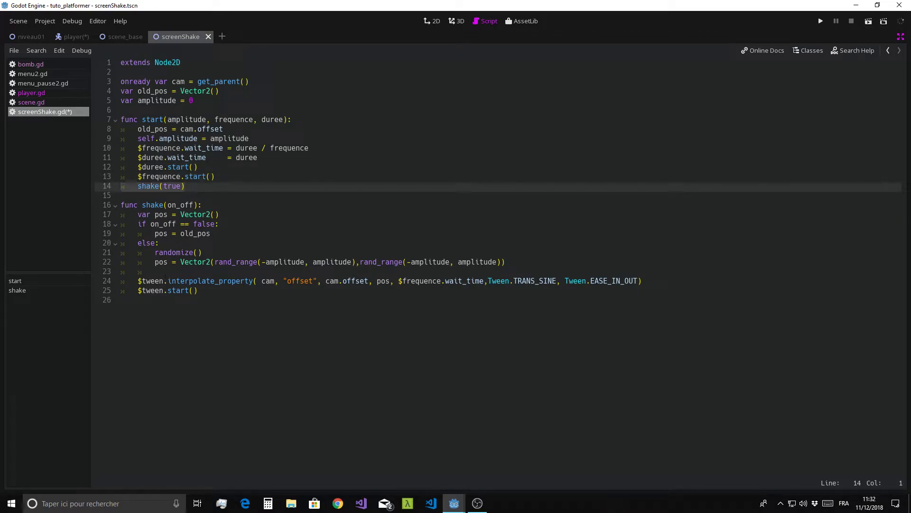
{"action": "left_click", "coordinate": [209, 280]}
{"action": "left_click", "coordinate": [226, 299]}
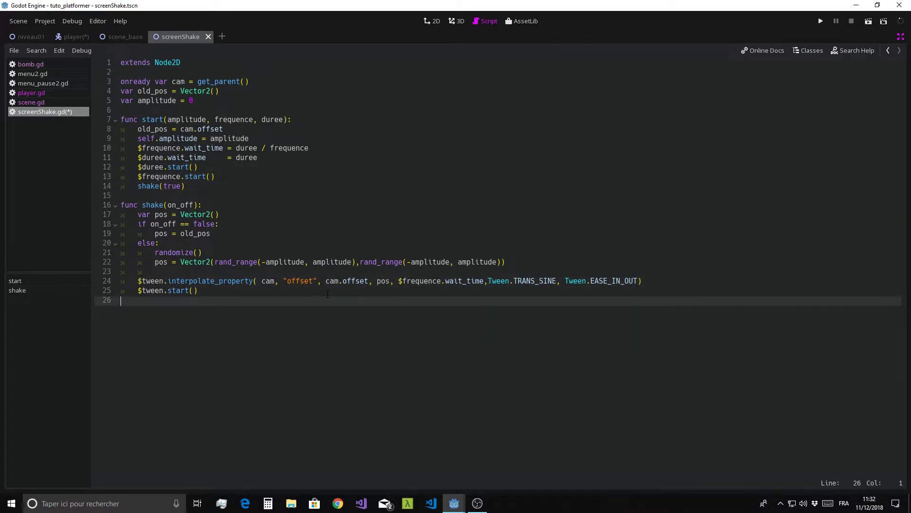
Restore the side panels and connect the duree timer's timeout to a new _on_duree_timeout function.
{"action": "left_click", "coordinate": [901, 37]}
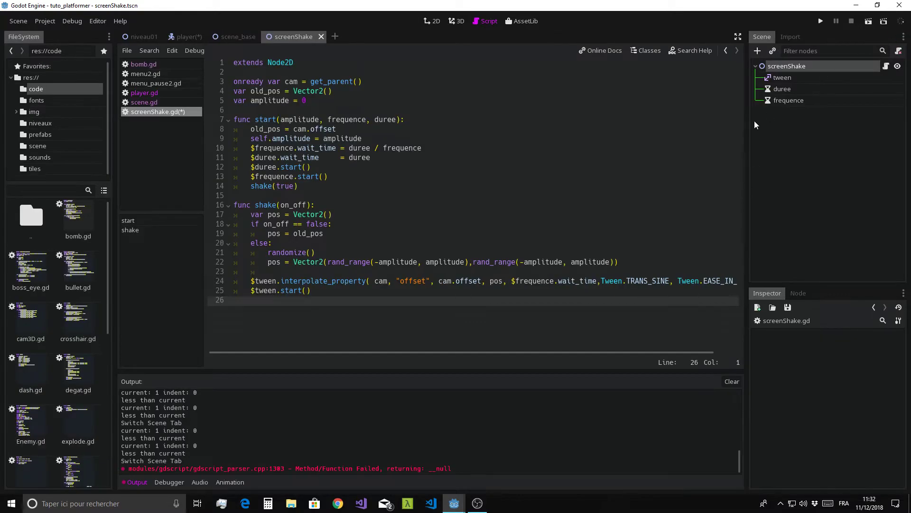
{"action": "left_click", "coordinate": [790, 90]}
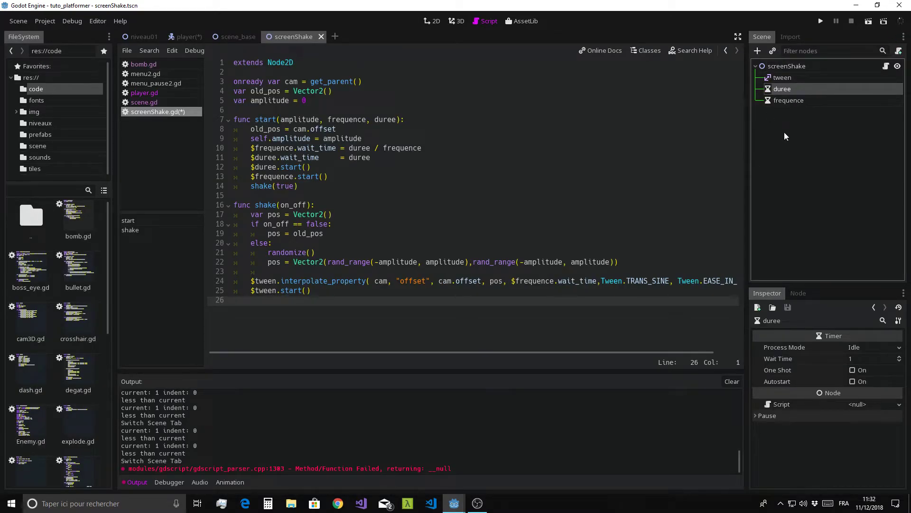
{"action": "left_click", "coordinate": [799, 293]}
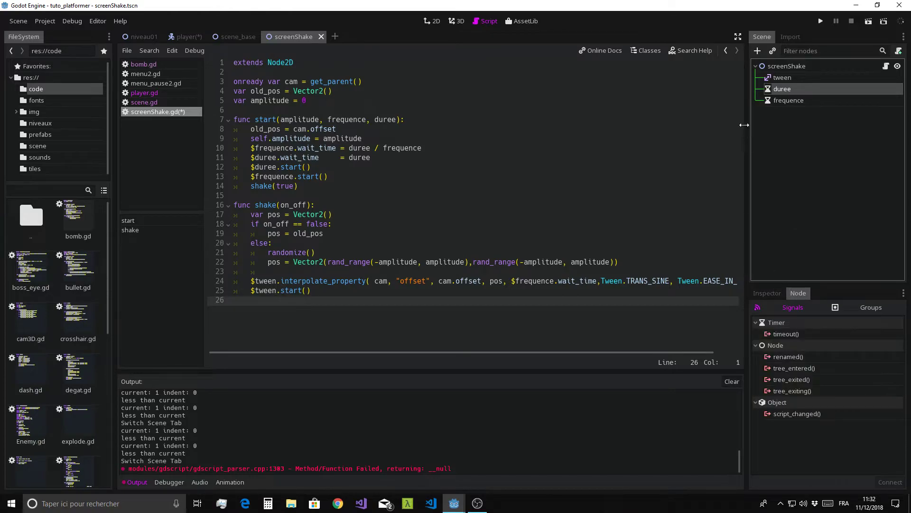
{"action": "left_click", "coordinate": [785, 334]}
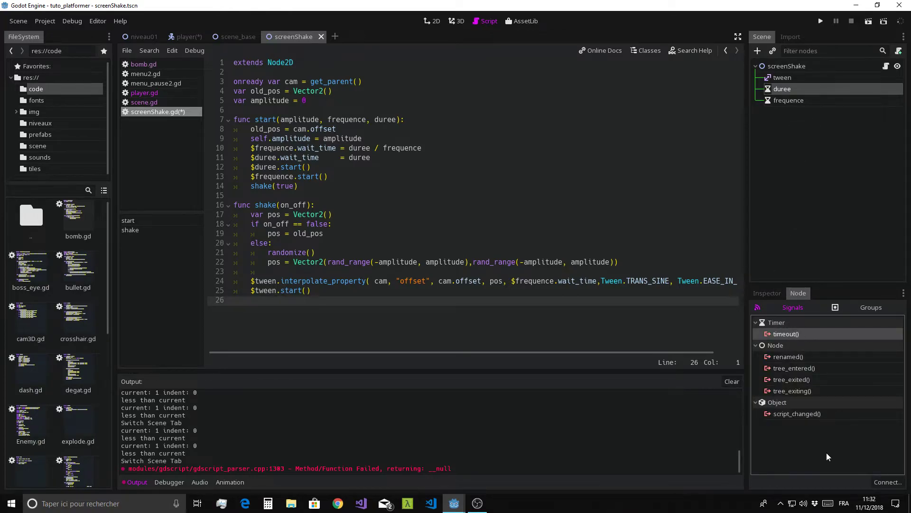
{"action": "left_click", "coordinate": [890, 482]}
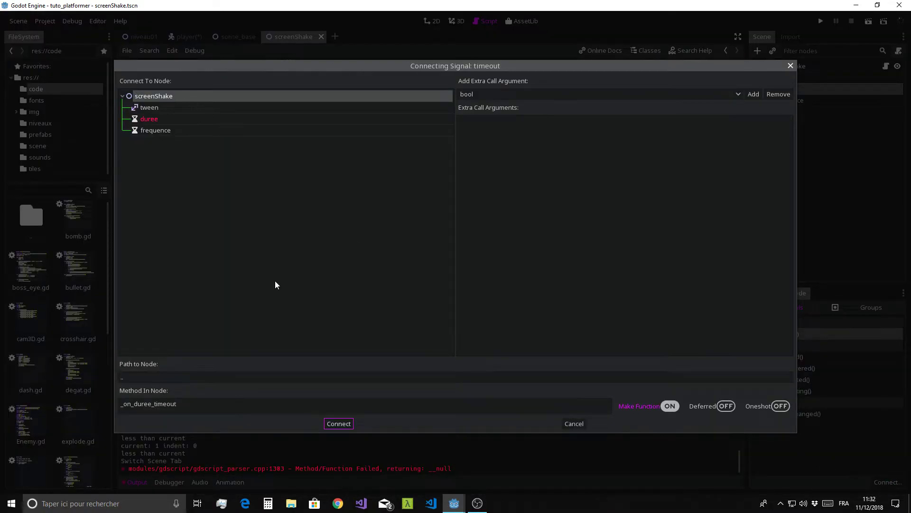
{"action": "left_click", "coordinate": [337, 423]}
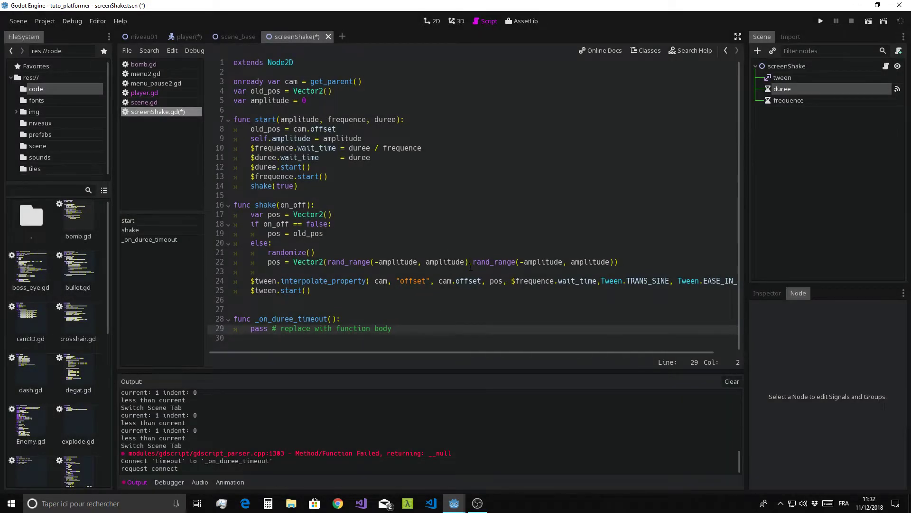
Connect the frequence timer's timeout signal to a new _on_frequence_timeout function.
{"action": "left_click", "coordinate": [788, 101]}
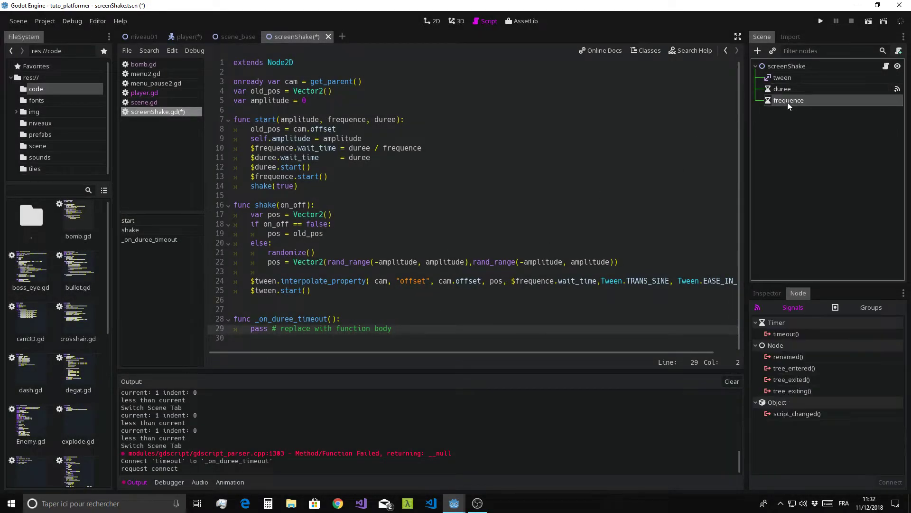
{"action": "left_click", "coordinate": [790, 334]}
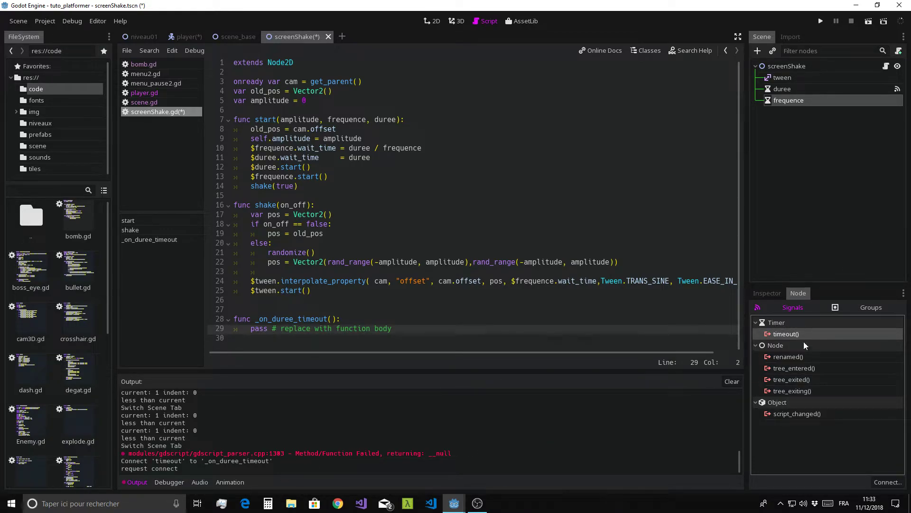
{"action": "left_click", "coordinate": [885, 481]}
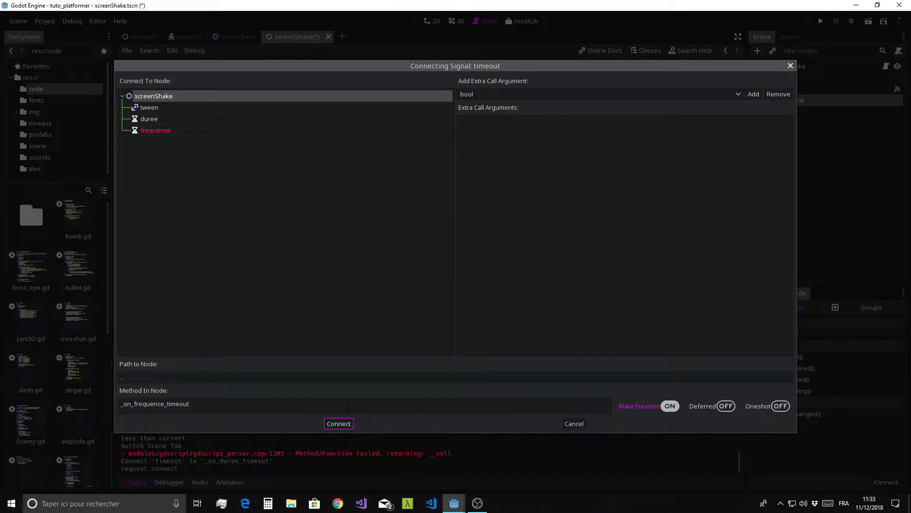
{"action": "left_click", "coordinate": [338, 422]}
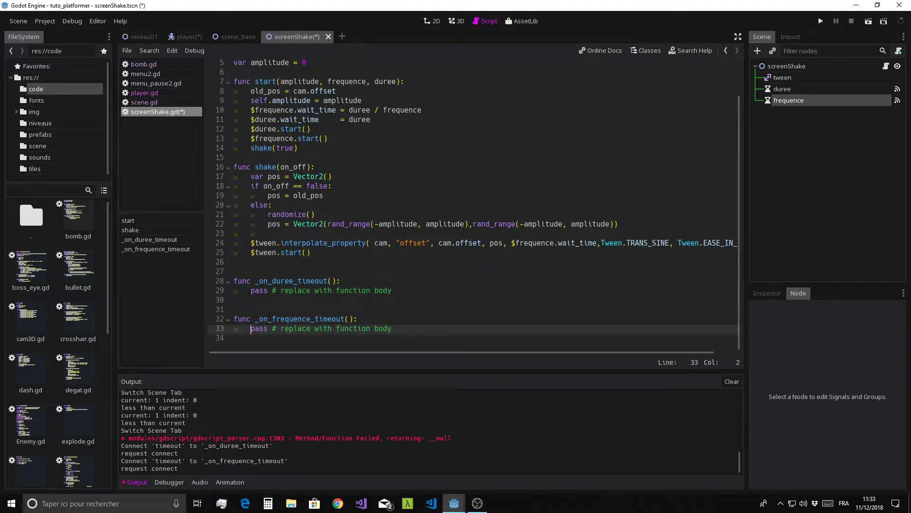
{"action": "left_click", "coordinate": [273, 272]}
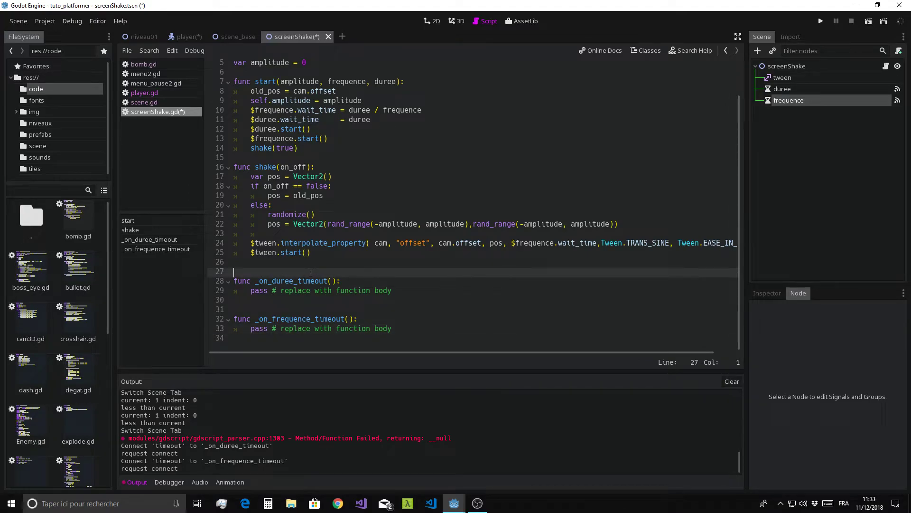
Remove the extra blank line and replace _on_frequence_timeout's pass with shake(true).
{"action": "left_click", "coordinate": [234, 301]}
{"action": "key", "text": "Delete"}
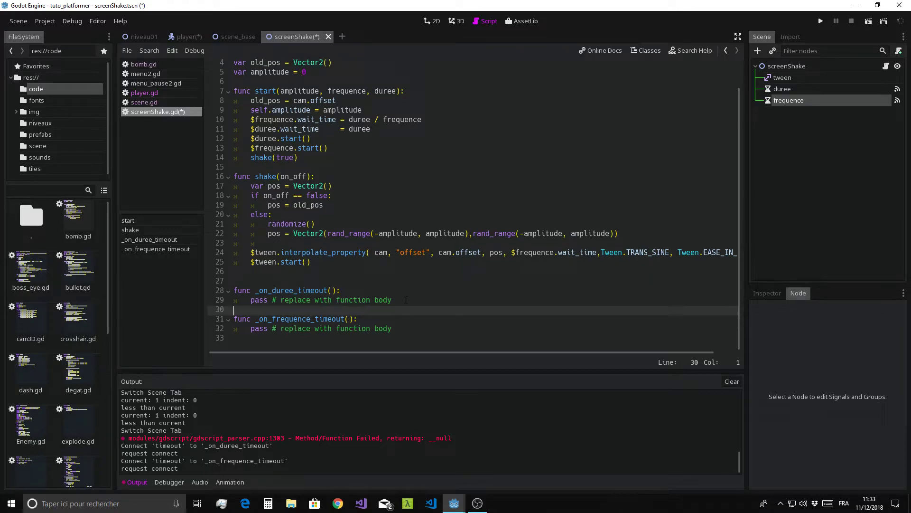
{"action": "left_click", "coordinate": [358, 291]}
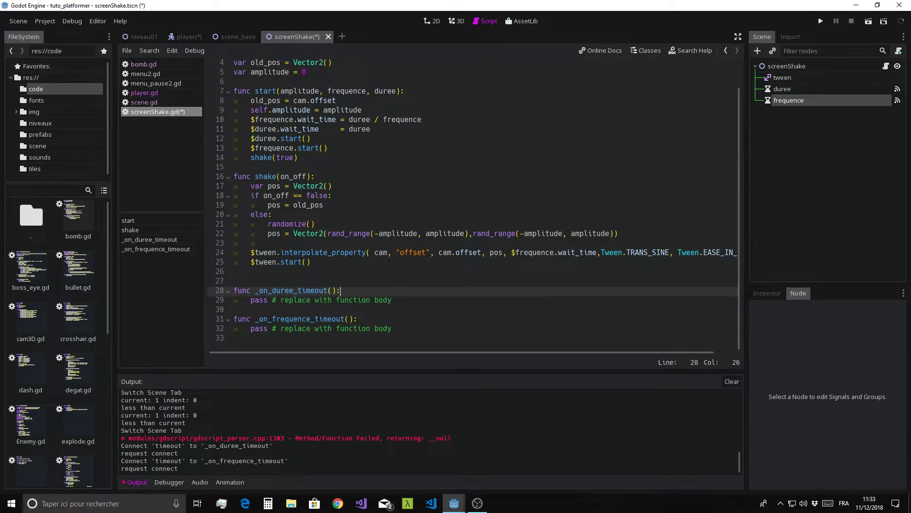
{"action": "left_click_drag", "start_coordinate": [247, 331], "coordinate": [438, 328]}
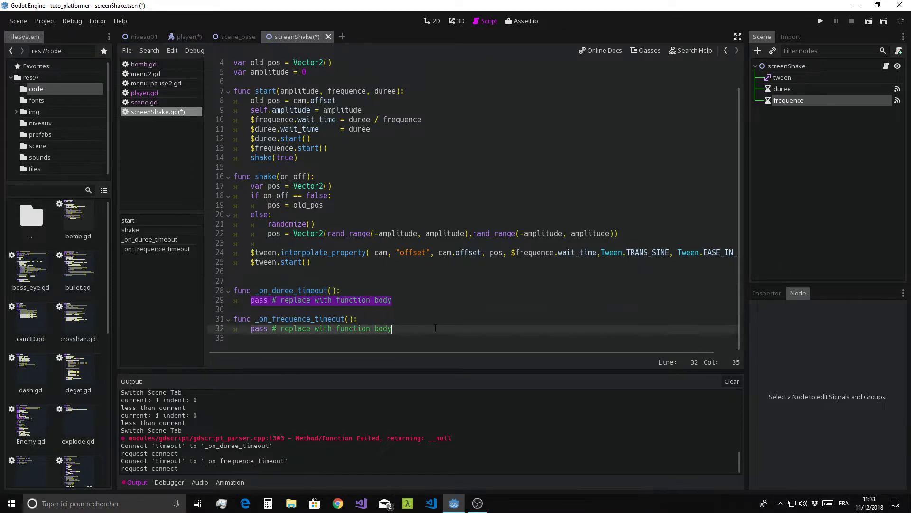
{"action": "type", "text": "sh"}
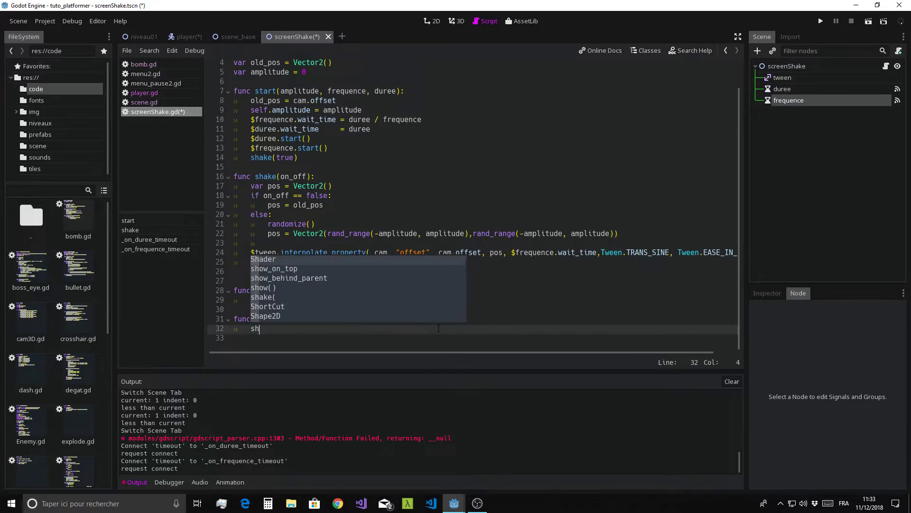
{"action": "type", "text": "a"}
{"action": "key", "text": "Return"}
{"action": "key", "text": "BackSpace"}
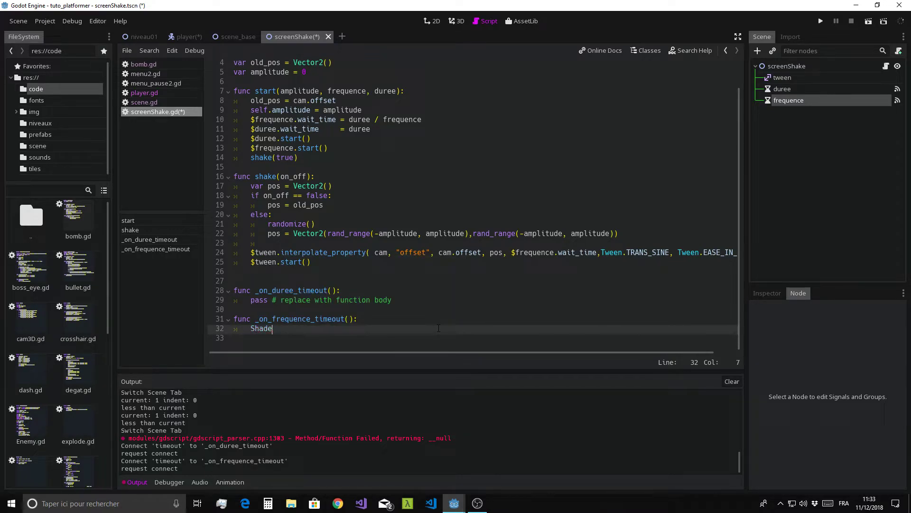
{"action": "key", "text": "BackSpace"}
{"action": "key", "text": "BackSpace"}
{"action": "type", "text": "ke"}
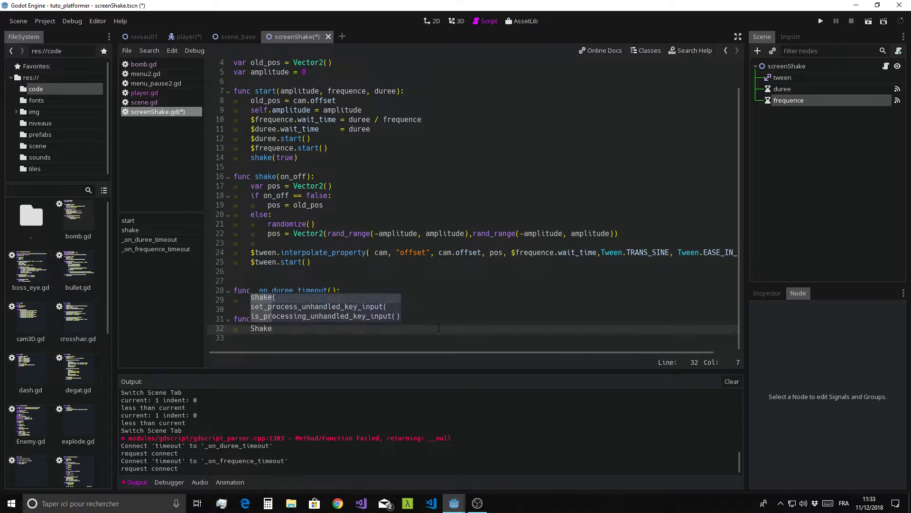
{"action": "type", "text": "(true)"}
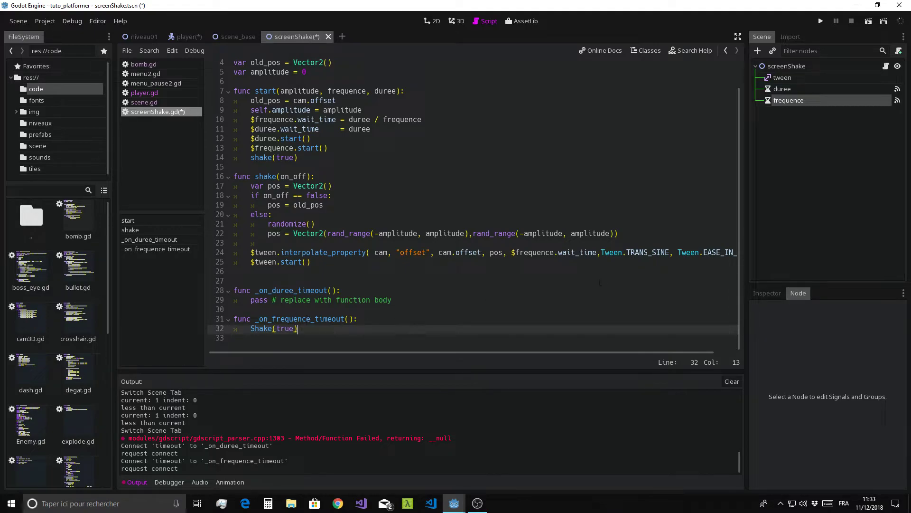
Show the frequence timer's properties in the Inspector and review the timer-related code.
{"action": "left_click", "coordinate": [789, 100]}
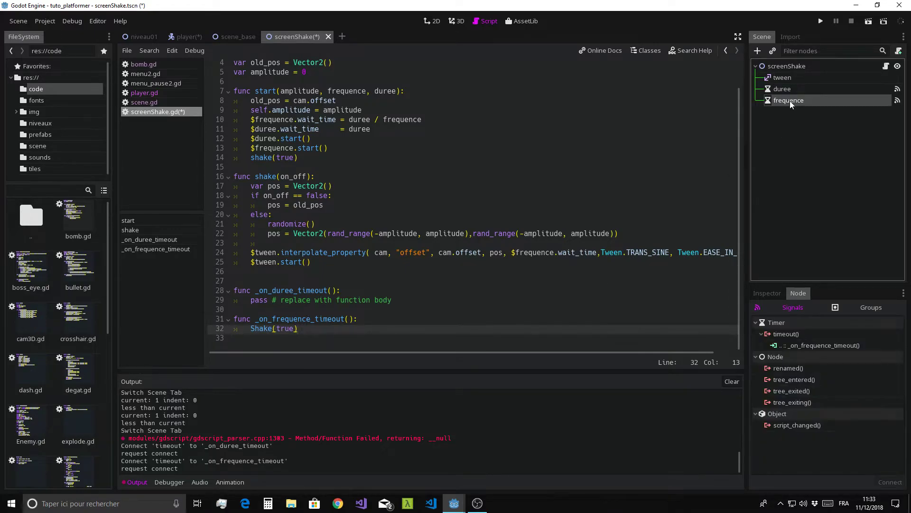
{"action": "left_click", "coordinate": [760, 294]}
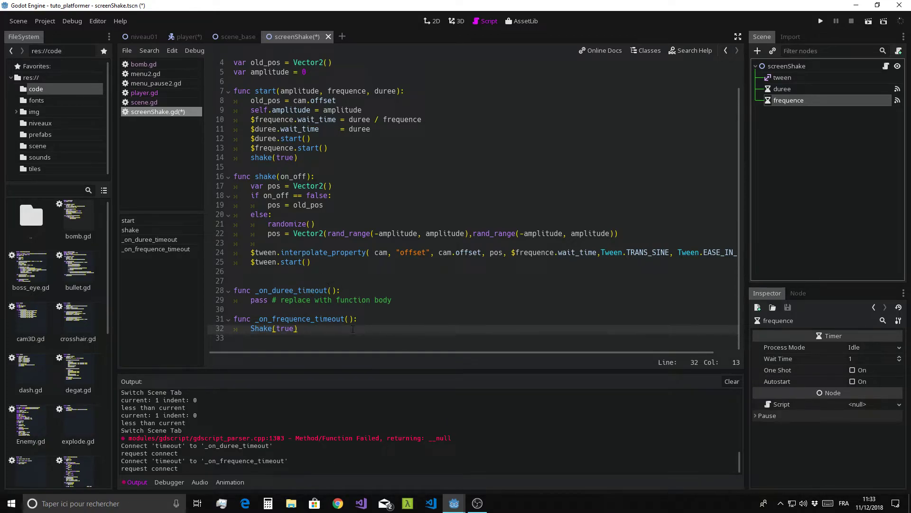
{"action": "left_click", "coordinate": [411, 301]}
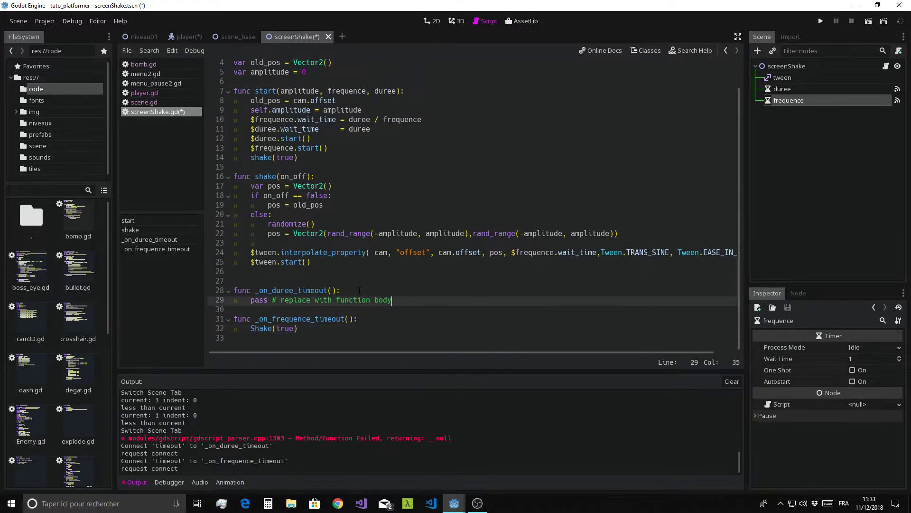
{"action": "left_click", "coordinate": [363, 291]}
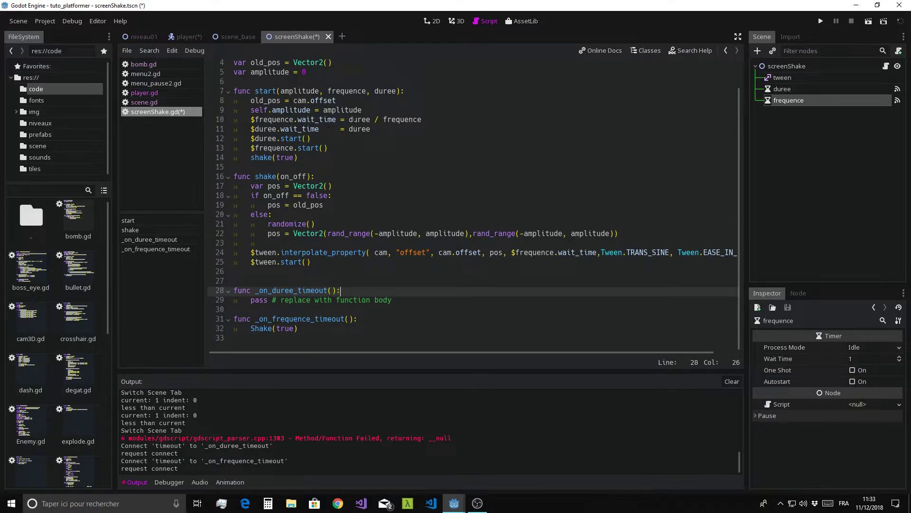
{"action": "left_click", "coordinate": [442, 120]}
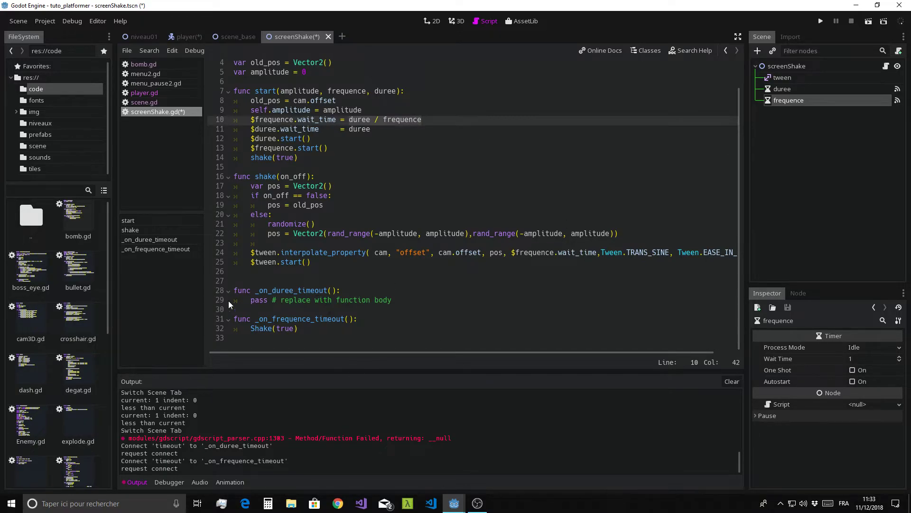
{"action": "left_click", "coordinate": [491, 302]}
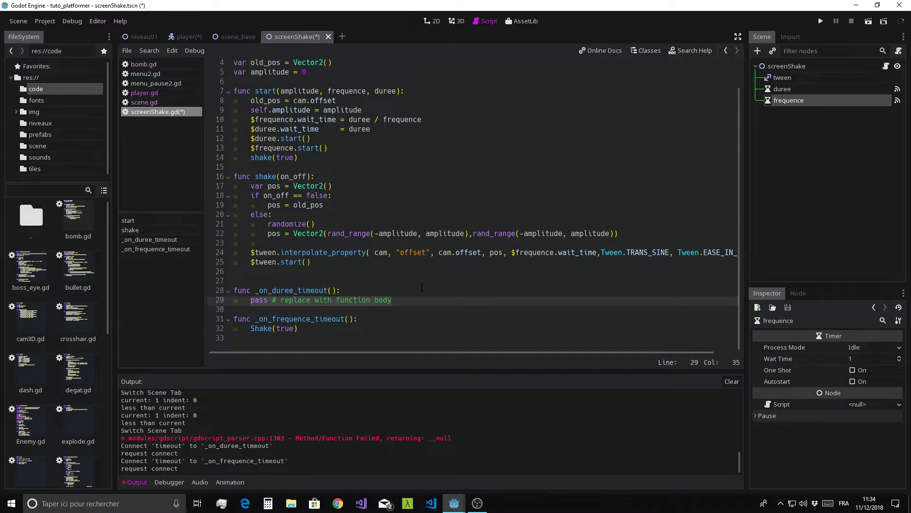
Replace pass in _on_duree_timeout with $frequence.stop(), $duree.stop() and shake(false).
{"action": "key", "text": "shift+Home"}
{"action": "type", "text": "$frequence."}
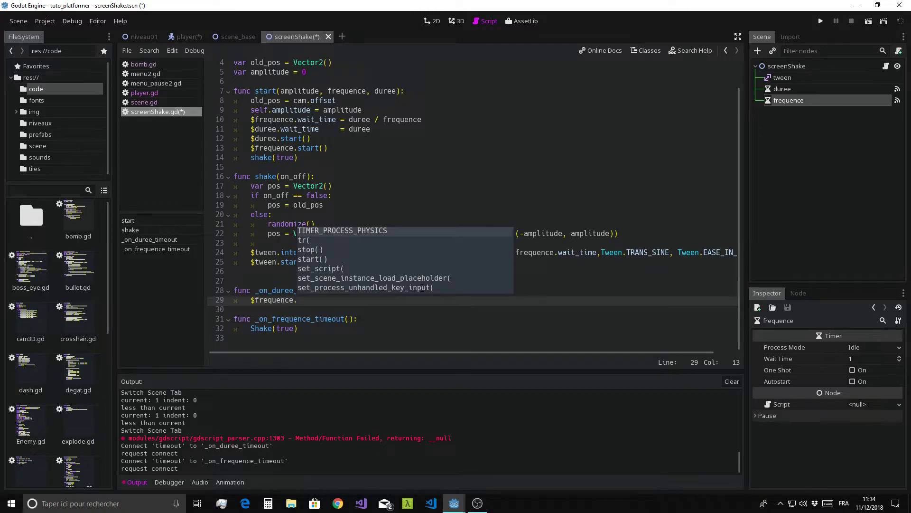
{"action": "type", "text": "stop"}
{"action": "key", "text": "Return"}
{"action": "key", "text": "Return"}
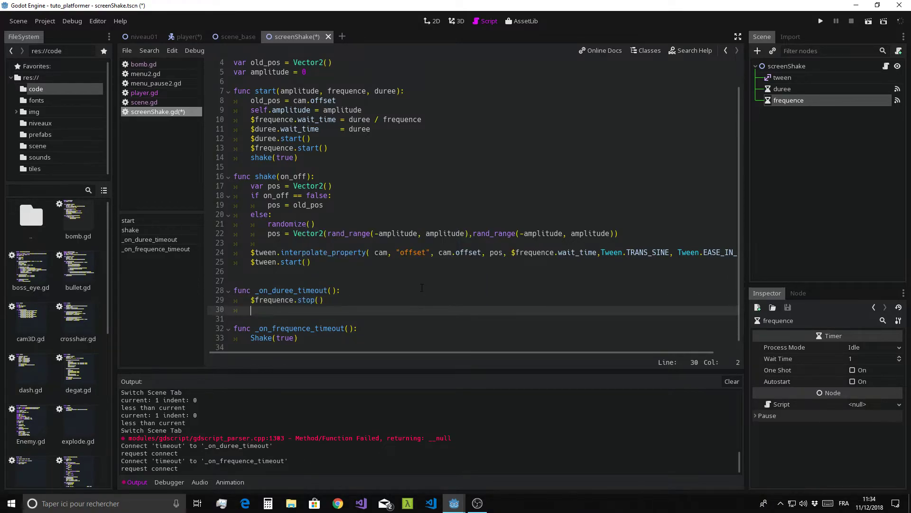
{"action": "type", "text": "$du"}
{"action": "key", "text": "Return"}
{"action": "type", "text": "."}
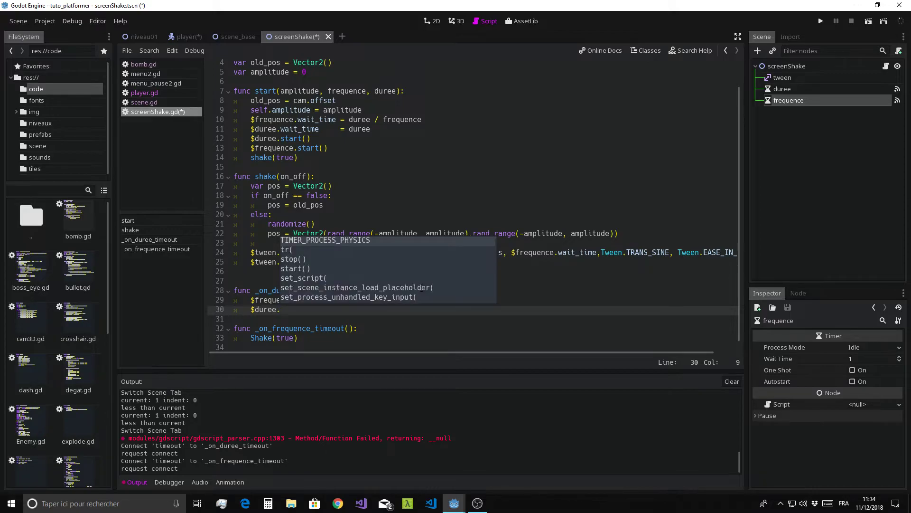
{"action": "type", "text": "stop"}
{"action": "key", "text": "Return"}
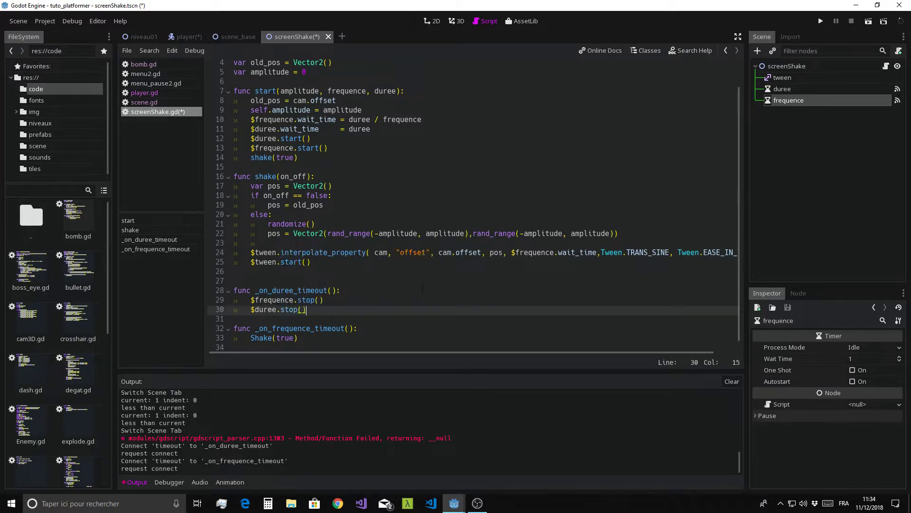
{"action": "key", "text": "Return"}
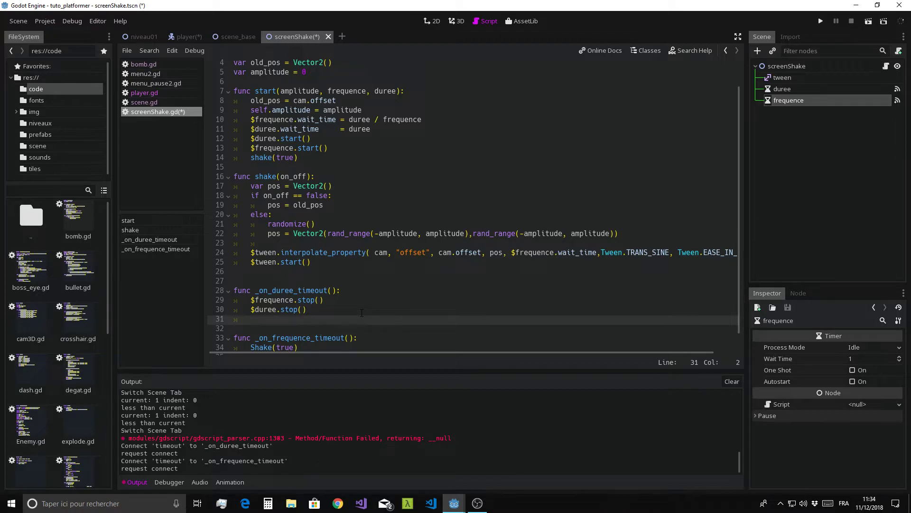
{"action": "type", "text": "shake"}
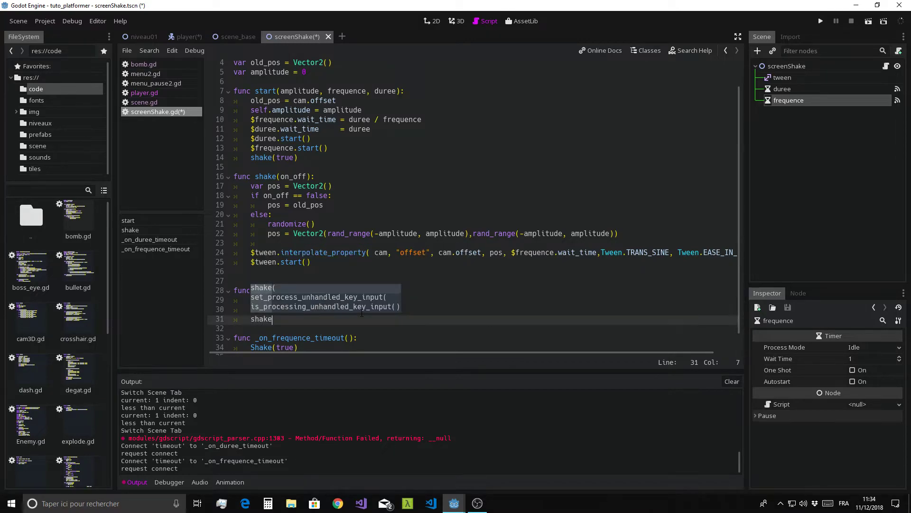
{"action": "key", "text": "Return"}
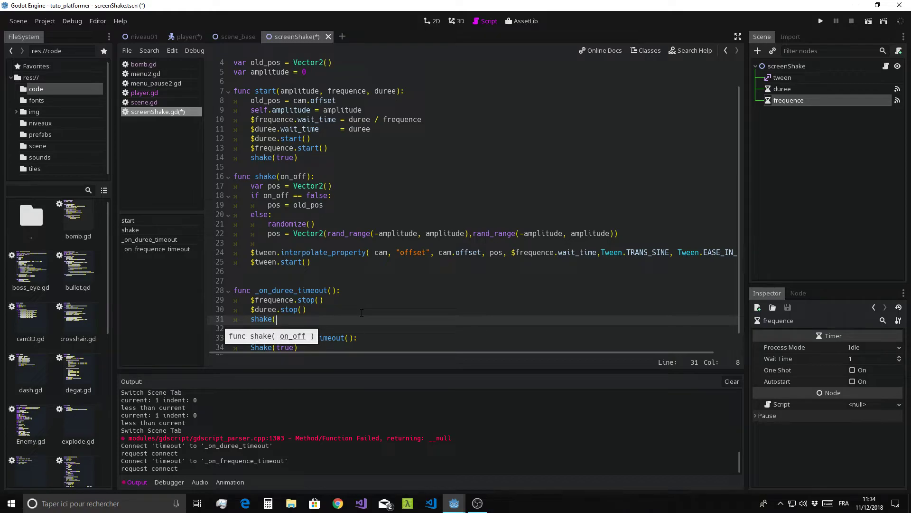
{"action": "type", "text": "false)"}
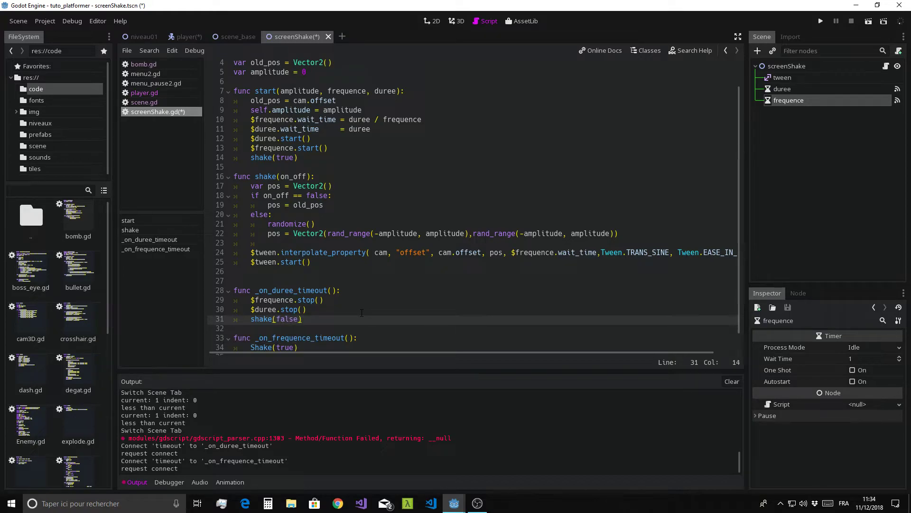
Delete the extra blank line after the shake function.
{"action": "left_click", "coordinate": [328, 205]}
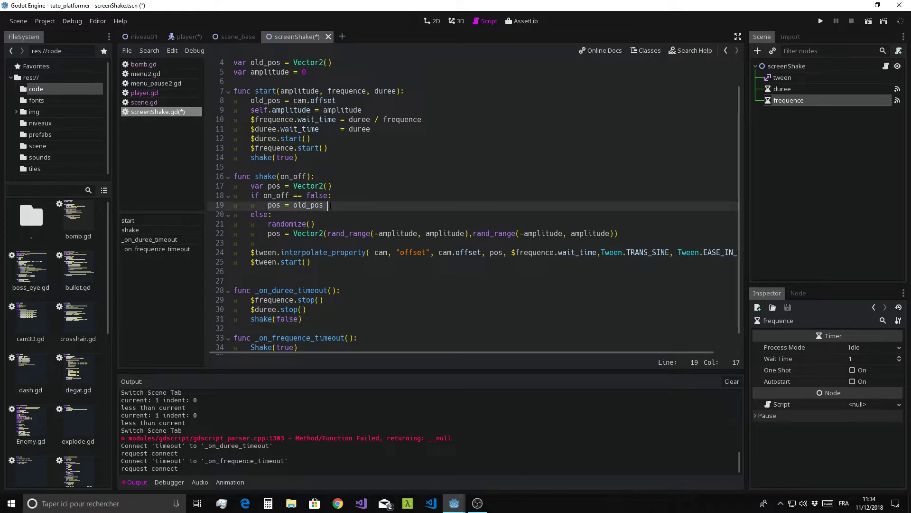
{"action": "scroll", "coordinate": [393, 265], "scroll_direction": "down", "scroll_amount": 1}
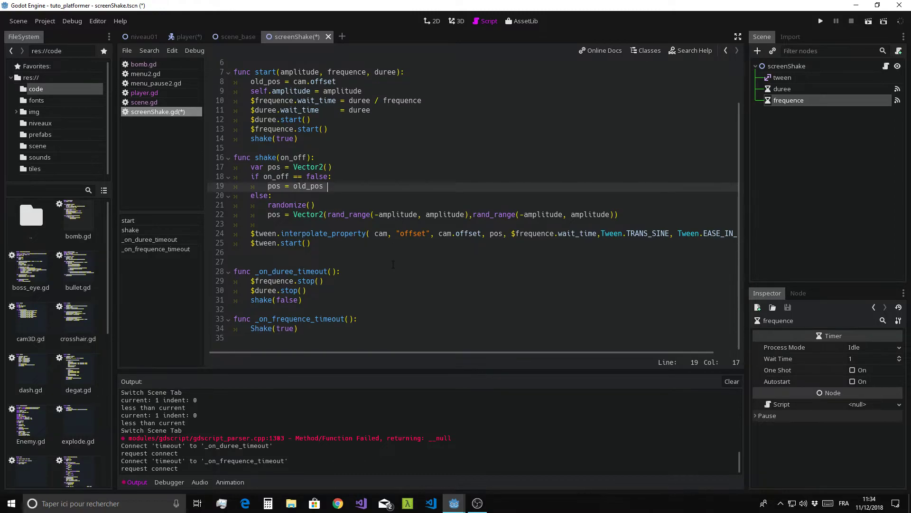
{"action": "left_click", "coordinate": [266, 256]}
{"action": "key", "text": "Delete"}
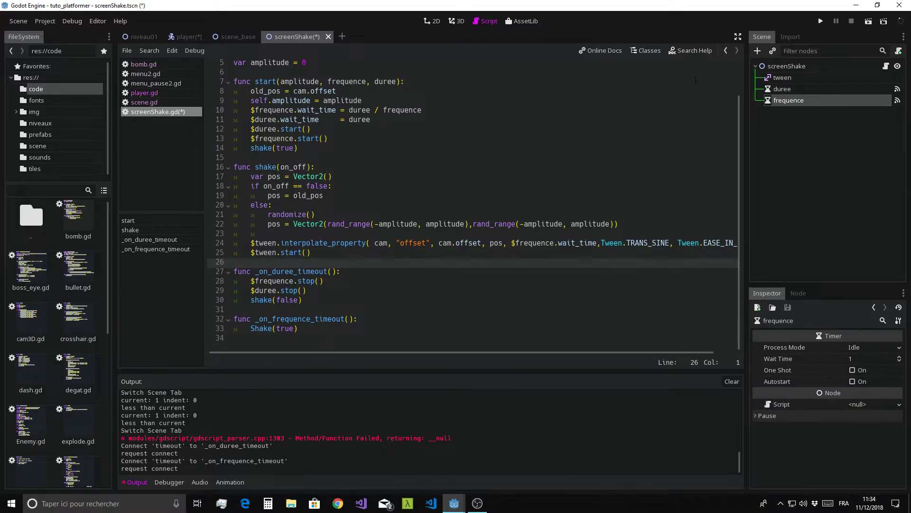
Review the pos, random offset and tween lines of the shake code in distraction-free mode.
{"action": "left_click", "coordinate": [737, 37]}
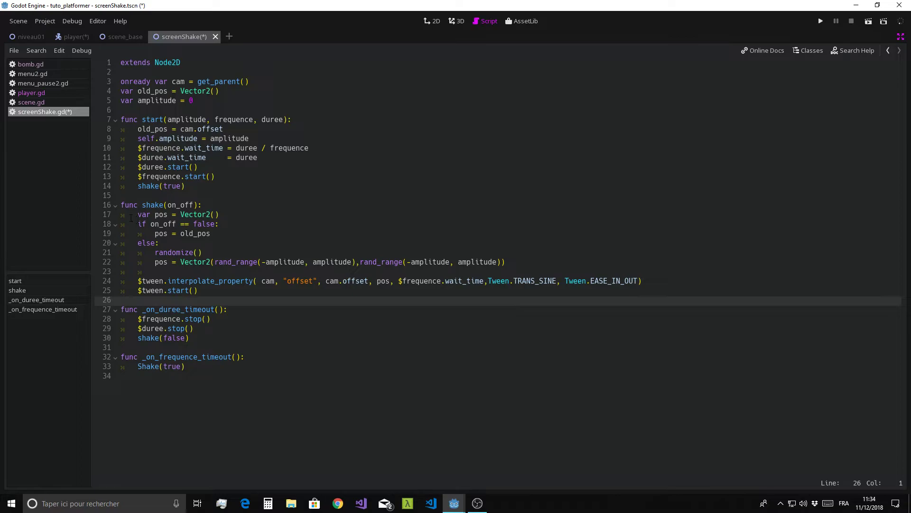
{"action": "left_click", "coordinate": [155, 214]}
{"action": "left_click", "coordinate": [250, 213]}
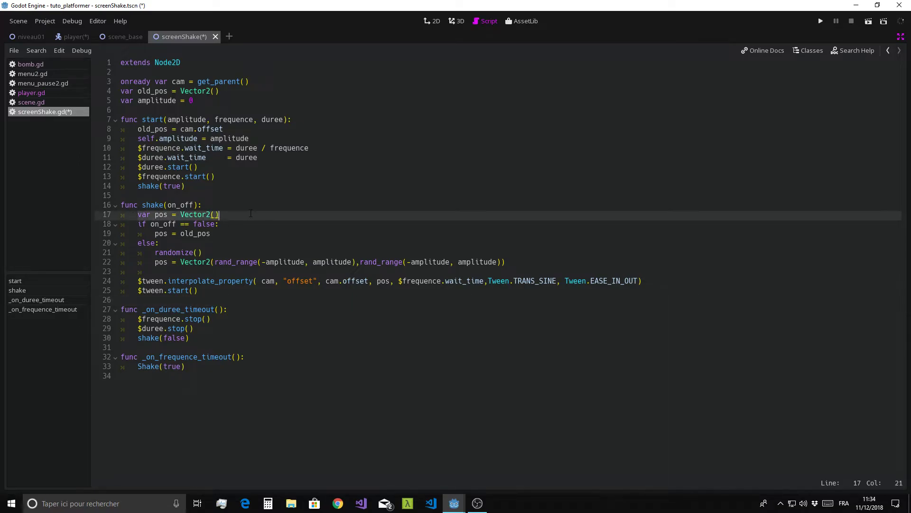
{"action": "key", "text": "Down"}
{"action": "key", "text": "Down"}
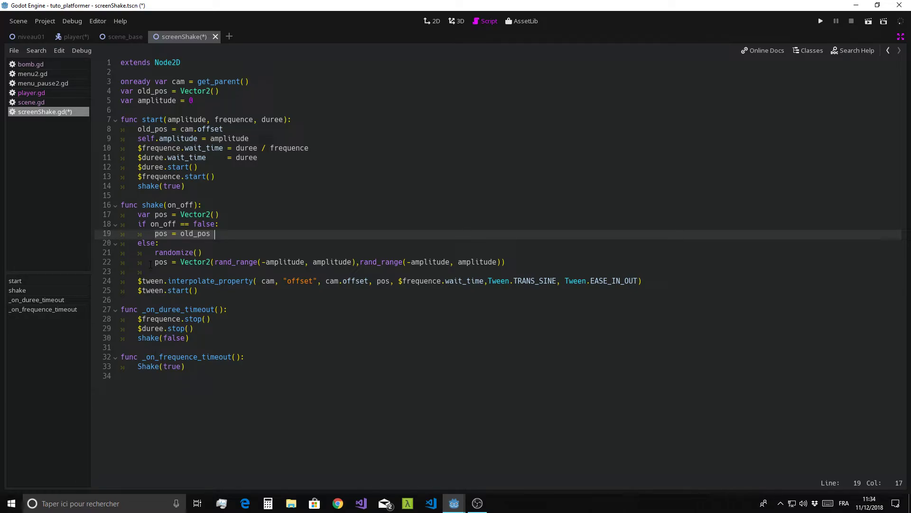
{"action": "left_click_drag", "start_coordinate": [151, 264], "coordinate": [549, 264]}
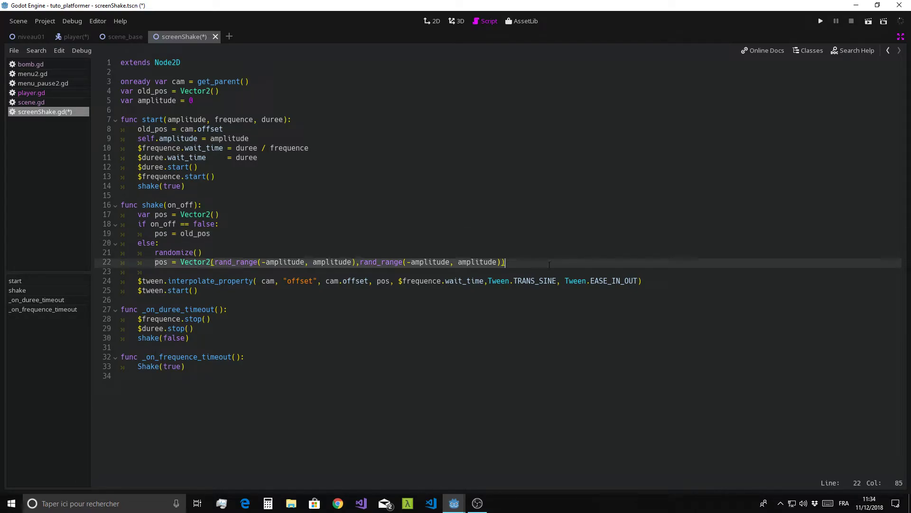
{"action": "left_click", "coordinate": [128, 283]}
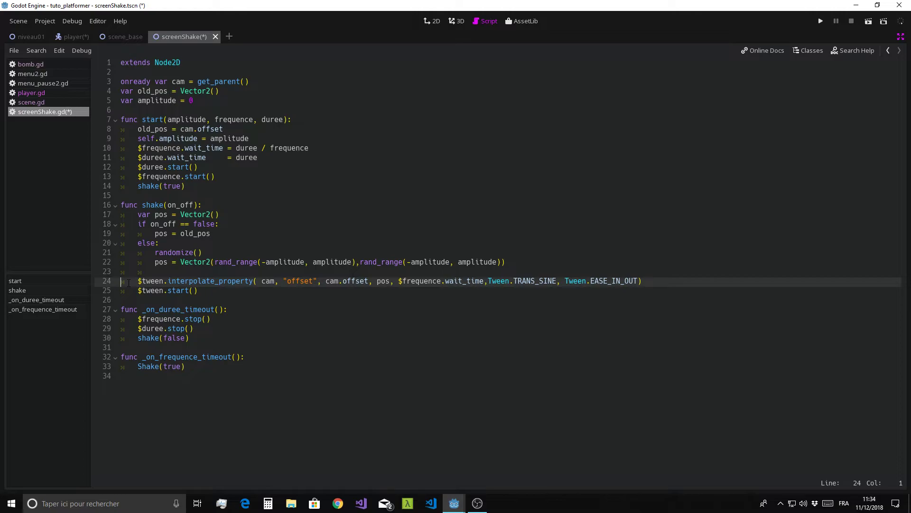
{"action": "left_click_drag", "start_coordinate": [129, 283], "coordinate": [222, 291]}
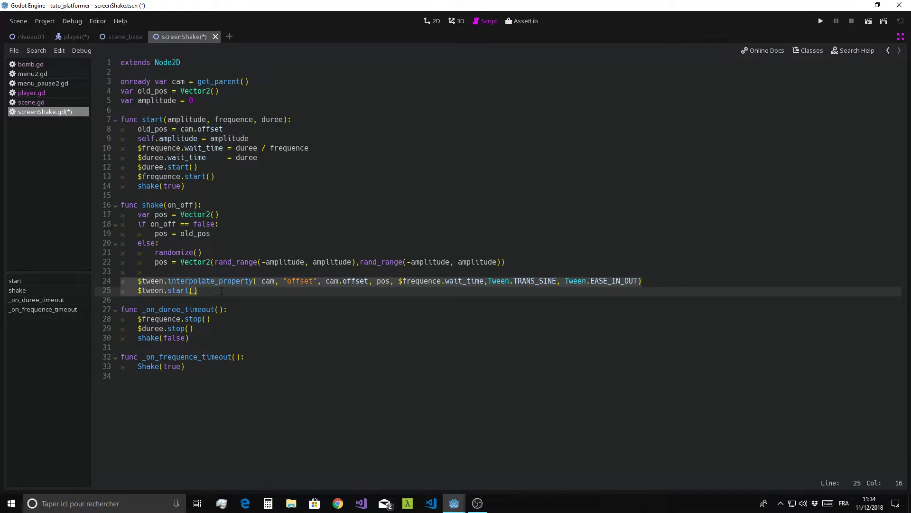
{"action": "left_click", "coordinate": [276, 290]}
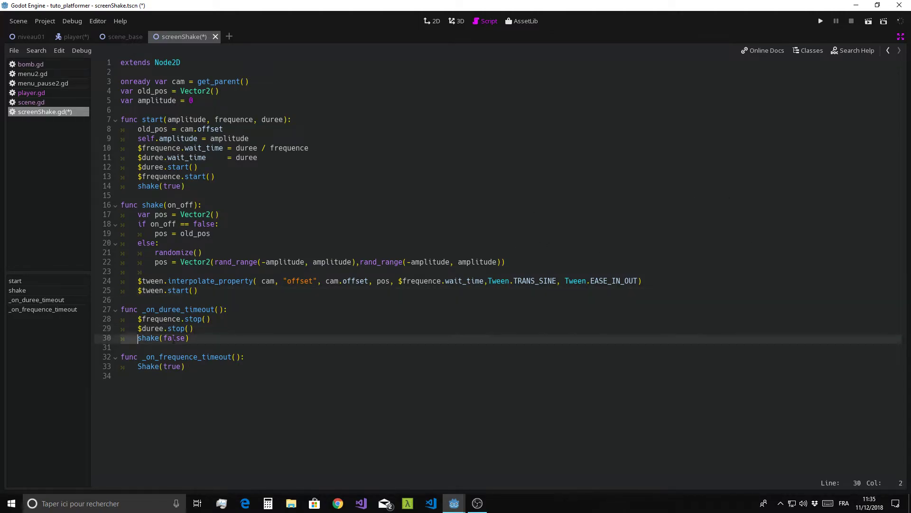
Restore the surrounding editor panels and save screenShake.gd.
{"action": "left_click", "coordinate": [115, 337]}
{"action": "left_click", "coordinate": [900, 37]}
{"action": "type", "text": "s"}
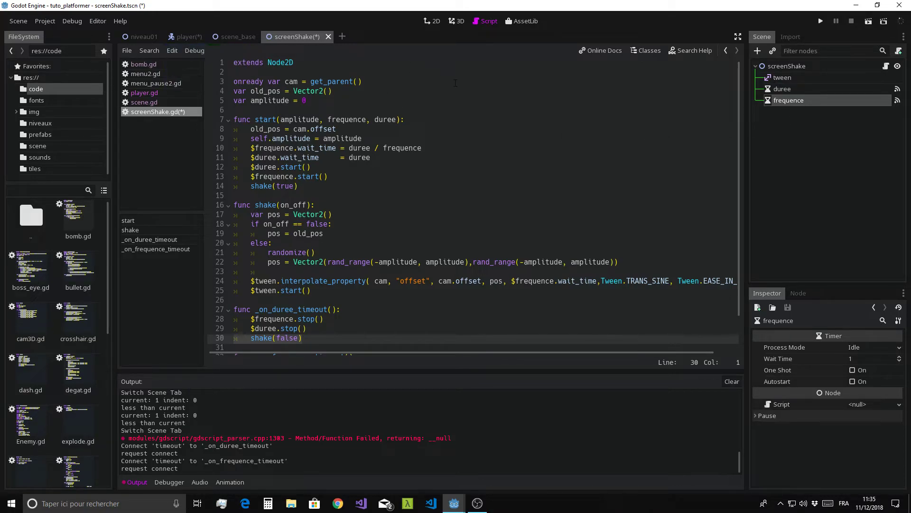
{"action": "key", "text": "ctrl+s"}
Save the screenShake scene in the 2D view and switch to the player scene.
{"action": "left_click", "coordinate": [437, 21]}
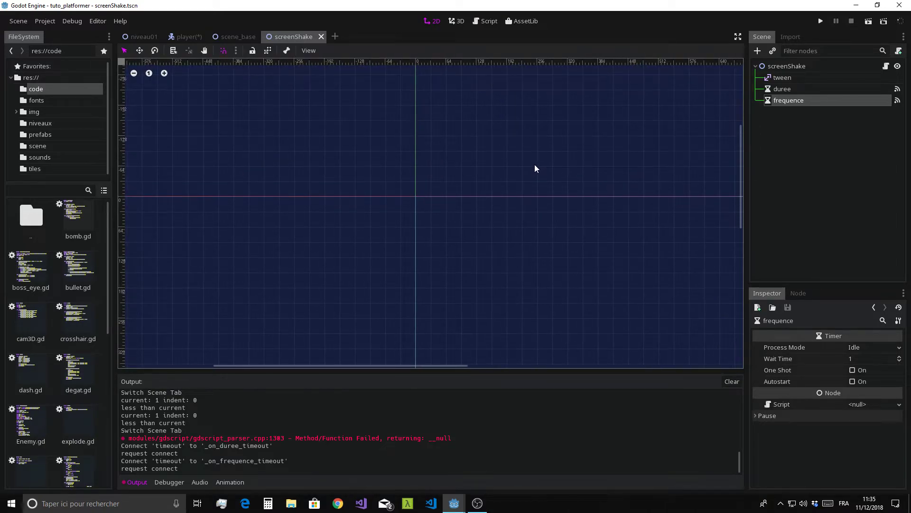
{"action": "key", "text": "ctrl+s"}
{"action": "left_click", "coordinate": [185, 37]}
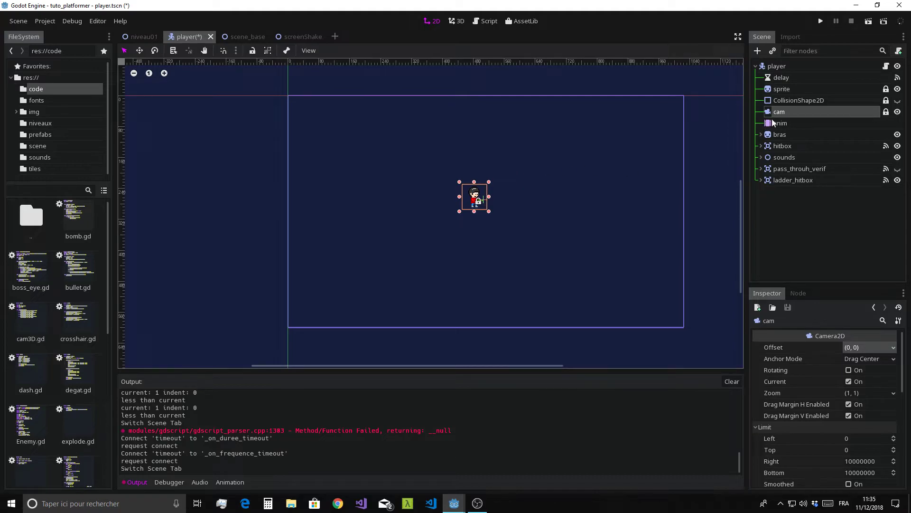
Instance prefabs/screenShake.tscn as a child of the player's cam node.
{"action": "left_click", "coordinate": [793, 116]}
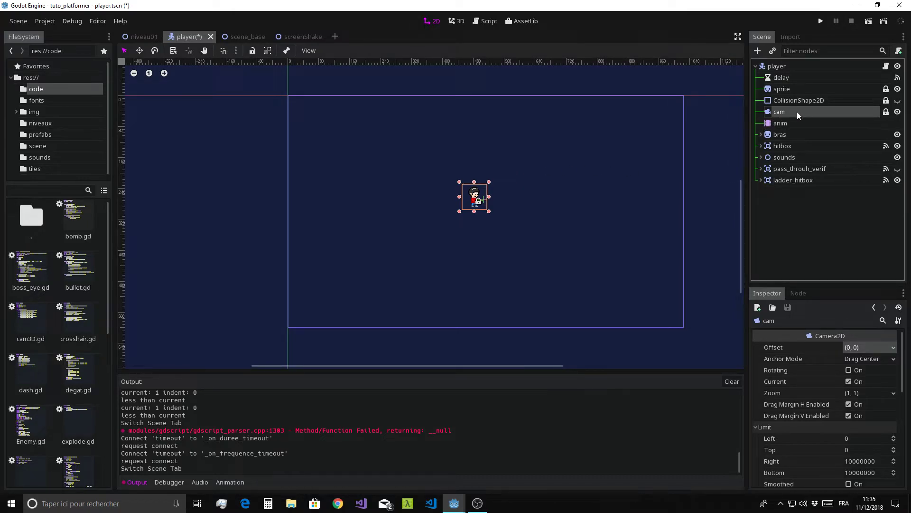
{"action": "left_click", "coordinate": [772, 51]}
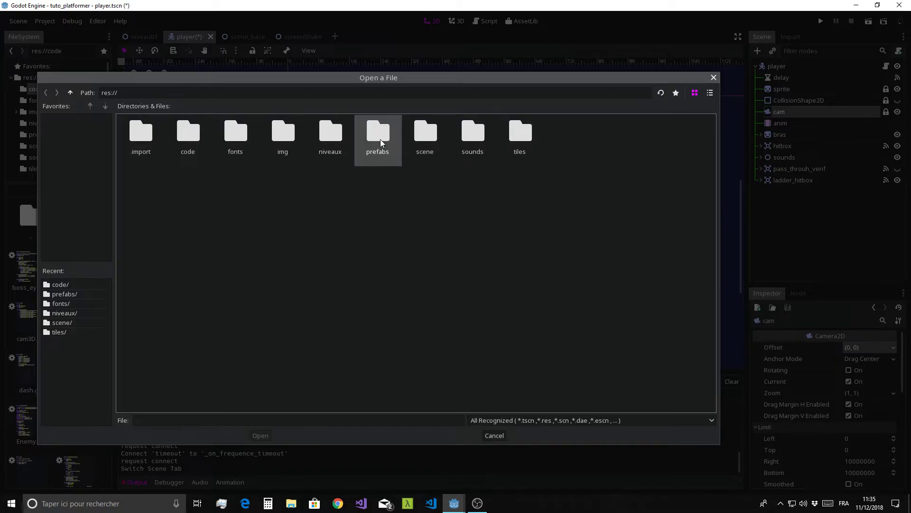
{"action": "double_click", "coordinate": [381, 140]}
{"action": "left_click", "coordinate": [662, 134]}
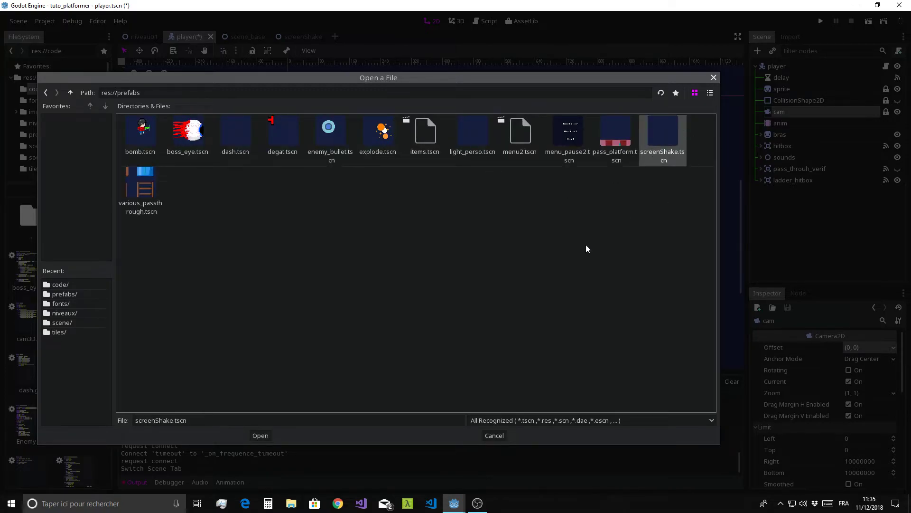
{"action": "left_click", "coordinate": [260, 435]}
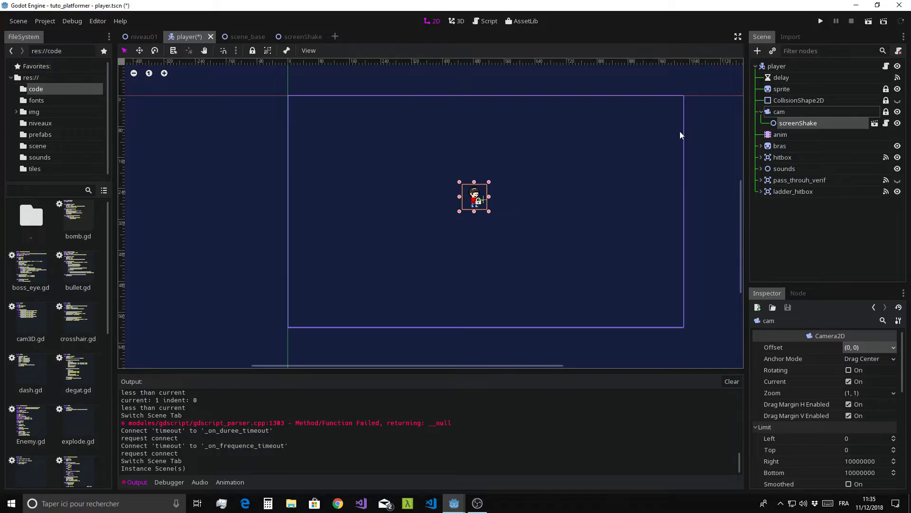
{"action": "left_click", "coordinate": [898, 123]}
{"action": "left_click", "coordinate": [897, 124]}
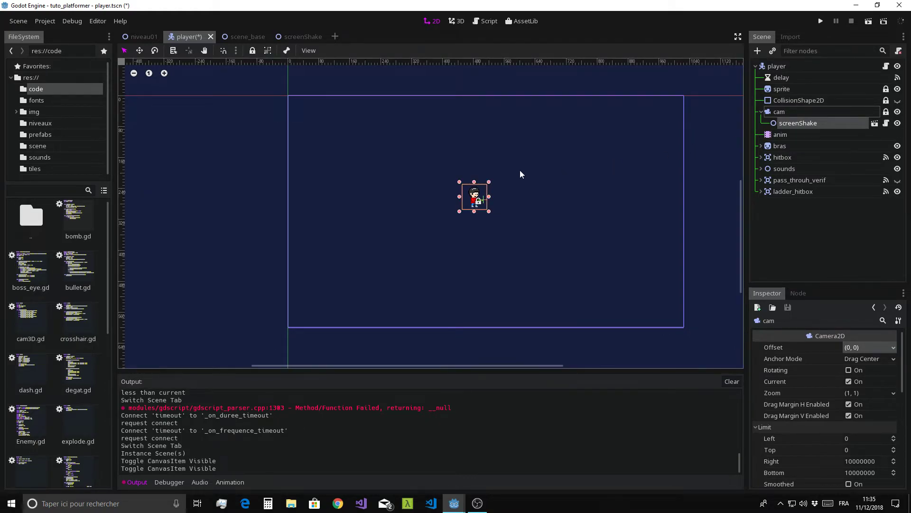
{"action": "middle_click_drag", "start_coordinate": [505, 208], "coordinate": [452, 219]}
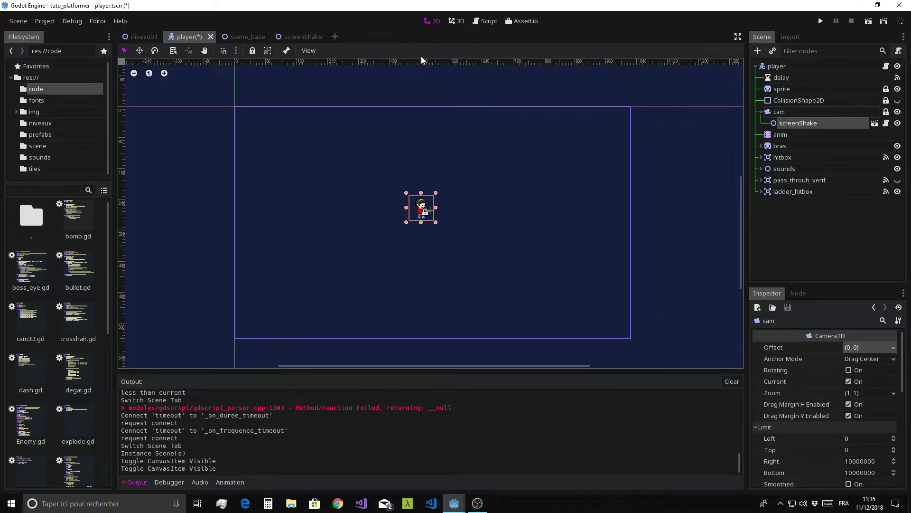
Check in player.gd that on_bomb_explode calls the shake start.
{"action": "left_click", "coordinate": [496, 22]}
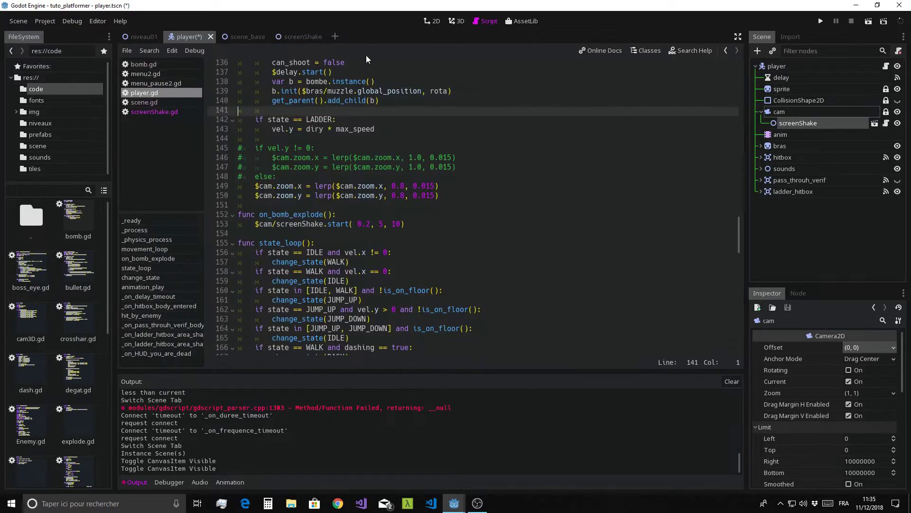
{"action": "scroll", "coordinate": [277, 111], "scroll_direction": "up", "scroll_amount": 2}
{"action": "scroll", "coordinate": [304, 121], "scroll_direction": "up", "scroll_amount": 2}
{"action": "scroll", "coordinate": [342, 136], "scroll_direction": "up", "scroll_amount": 4}
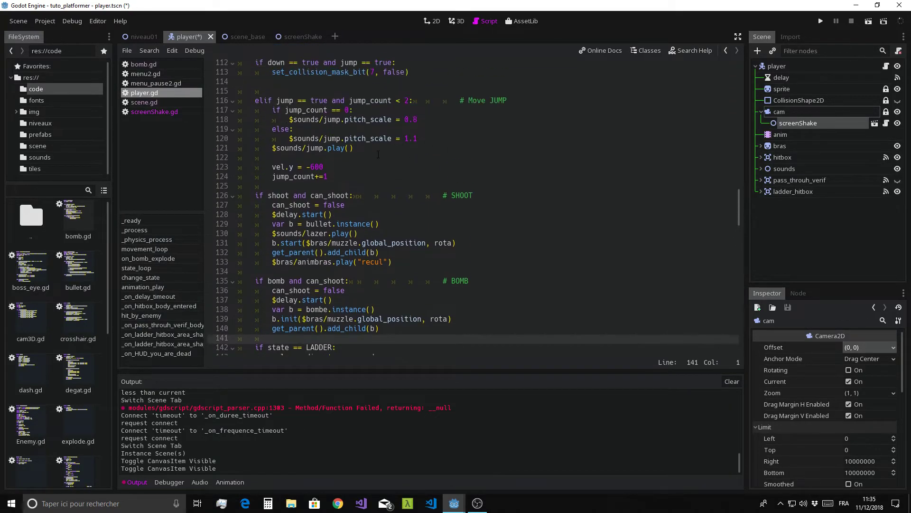
{"action": "scroll", "coordinate": [378, 148], "scroll_direction": "up", "scroll_amount": 5}
Open screenShake.gd and review the body of its start function.
{"action": "left_click", "coordinate": [167, 114]}
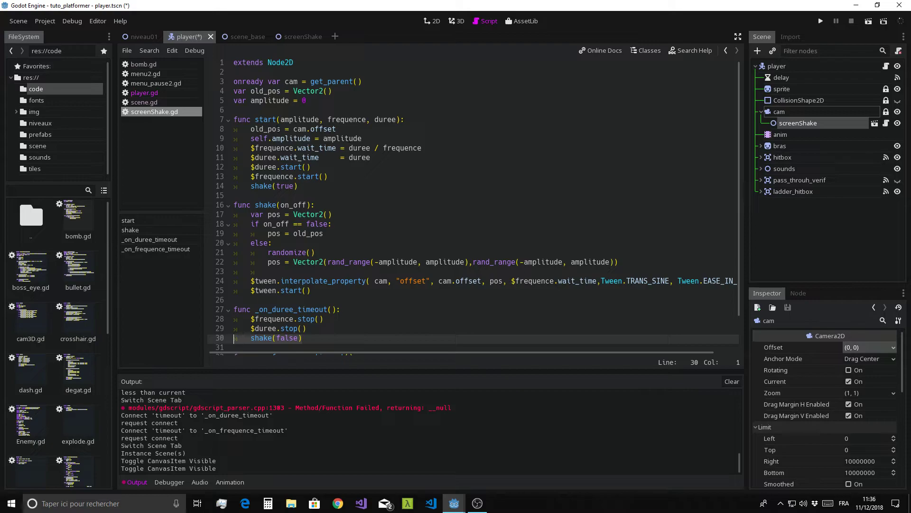
{"action": "left_click", "coordinate": [451, 121]}
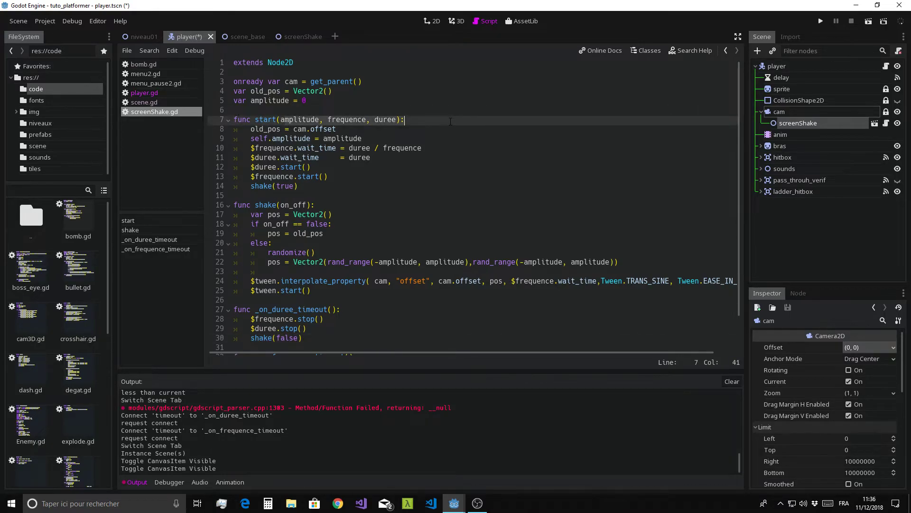
{"action": "left_click", "coordinate": [456, 168]}
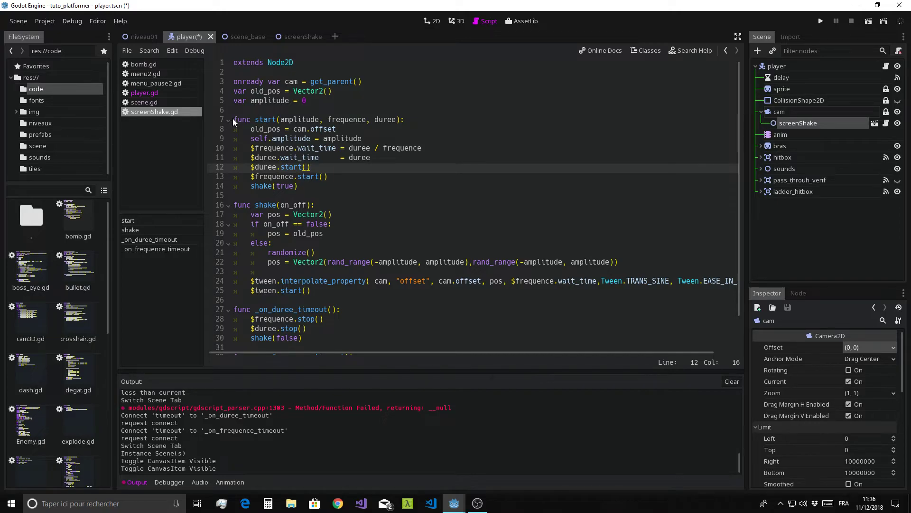
{"action": "left_click_drag", "start_coordinate": [298, 186], "coordinate": [266, 119]}
{"action": "left_click", "coordinate": [298, 186]}
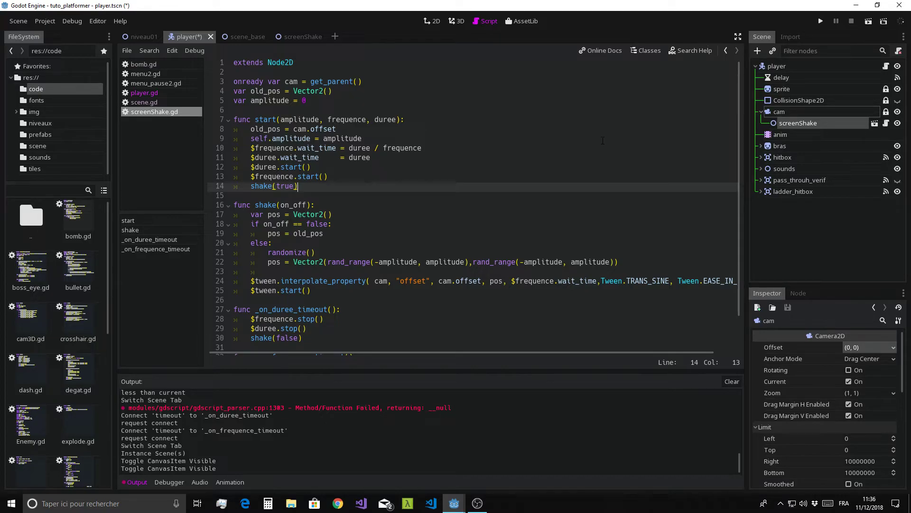
Switch to the 2D player scene and pan over the camera area.
{"action": "left_click", "coordinate": [431, 23]}
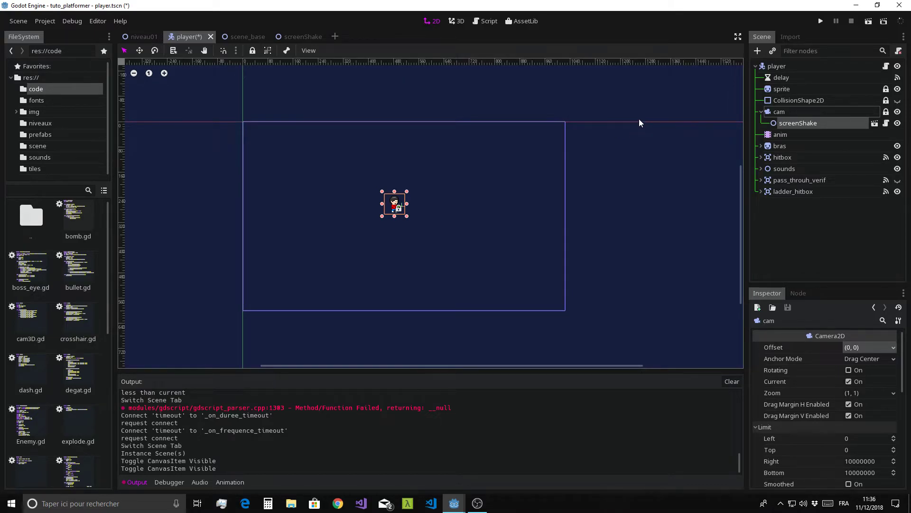
{"action": "middle_click_drag", "start_coordinate": [487, 143], "coordinate": [541, 148]}
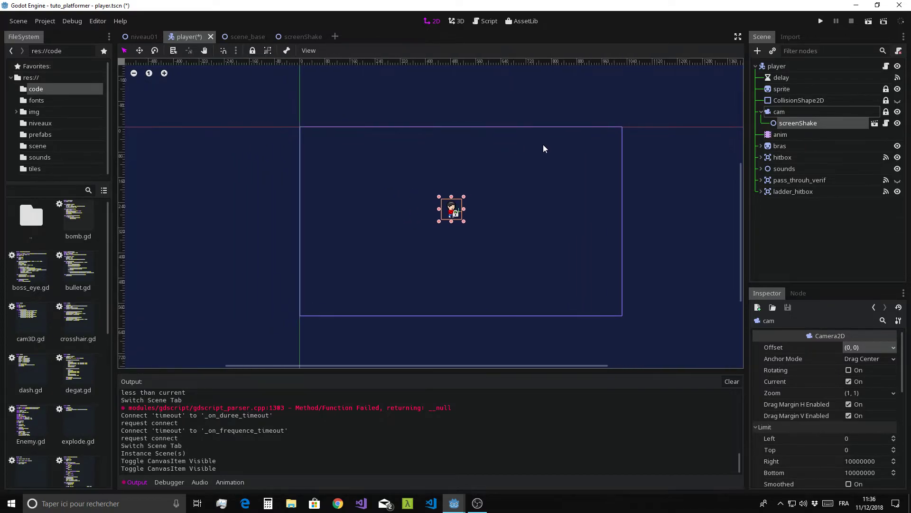
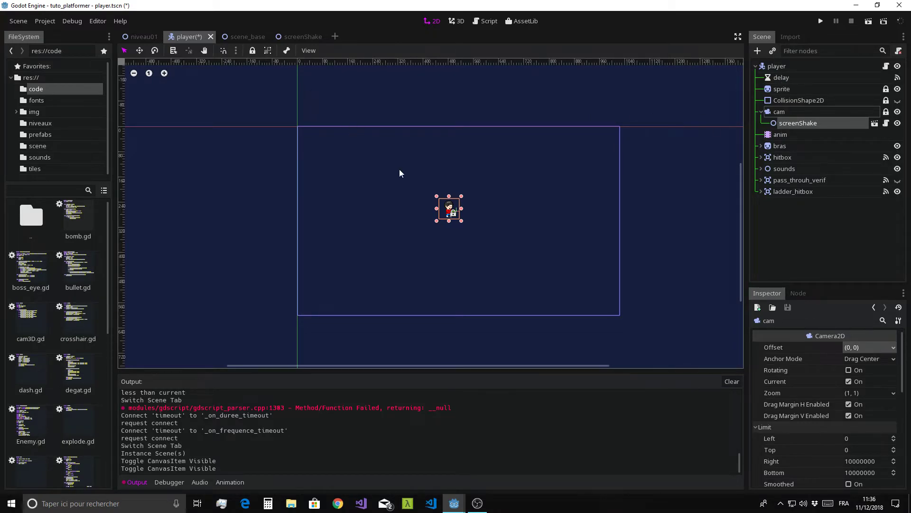
Open bomb.gd and declare signal explode on its empty line 3.
{"action": "left_click", "coordinate": [486, 22]}
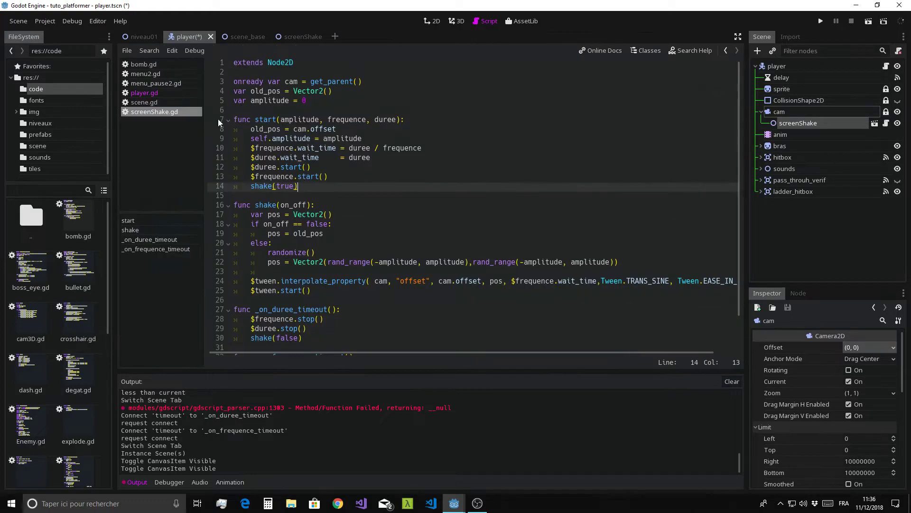
{"action": "left_click", "coordinate": [146, 66]}
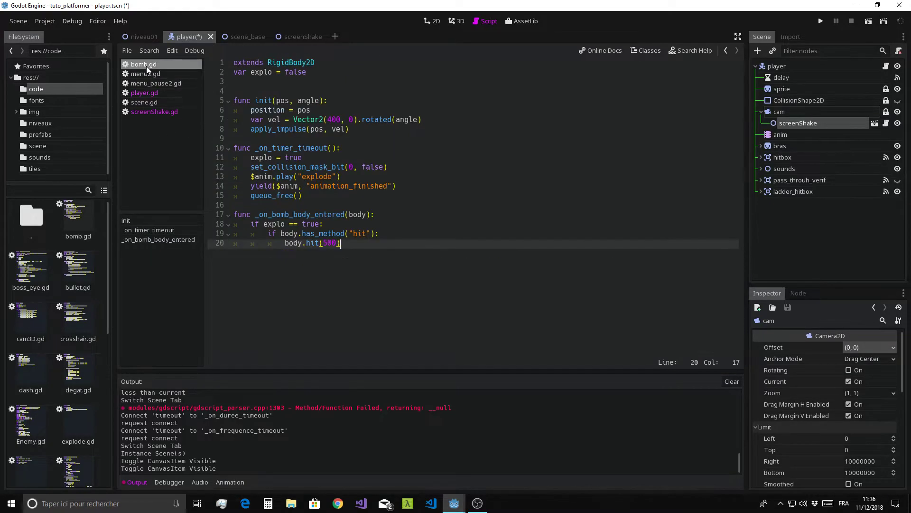
{"action": "left_click", "coordinate": [254, 83]}
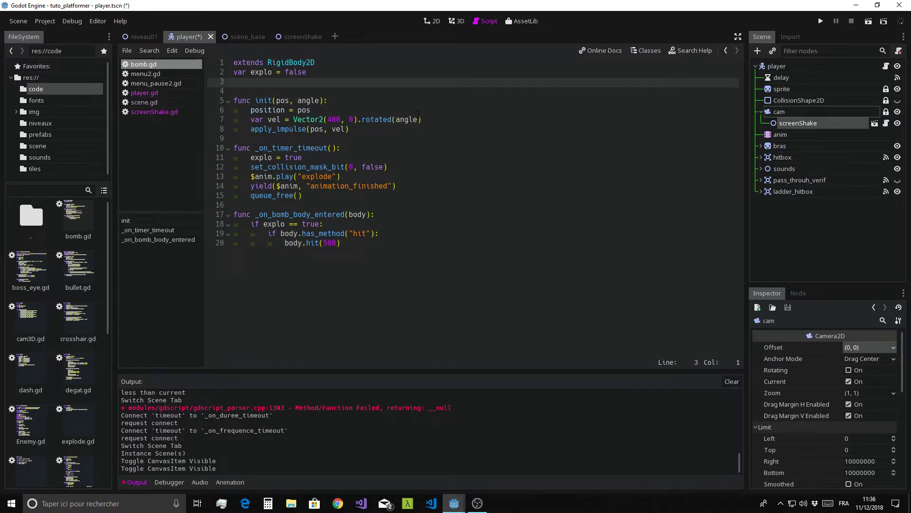
{"action": "type", "text": "signal"}
{"action": "type", "text": " explode"}
Add emit_signal("explode") right after $anim.play("explode").
{"action": "left_click", "coordinate": [347, 178]}
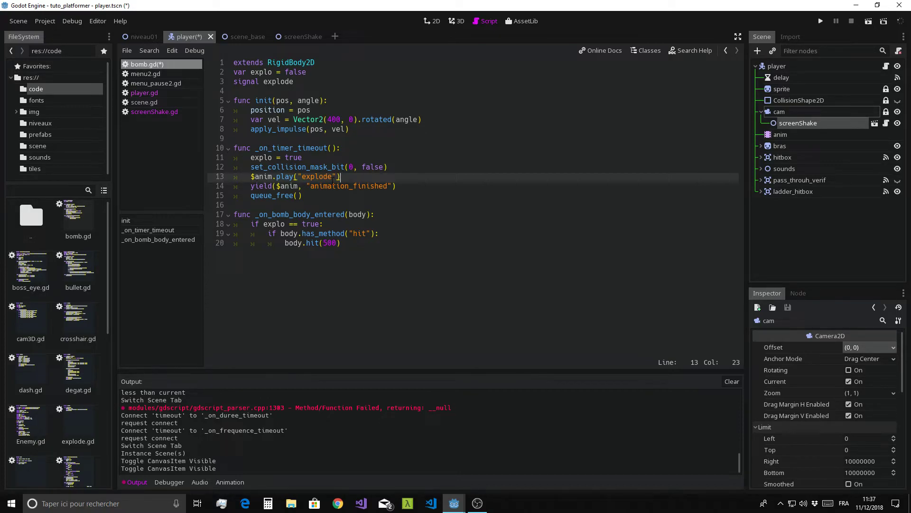
{"action": "key", "text": "Return"}
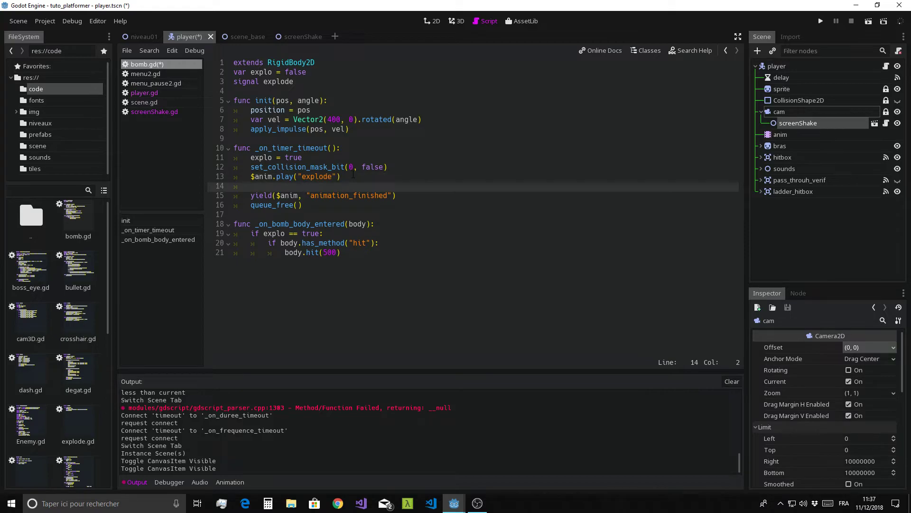
{"action": "type", "text": "emit"}
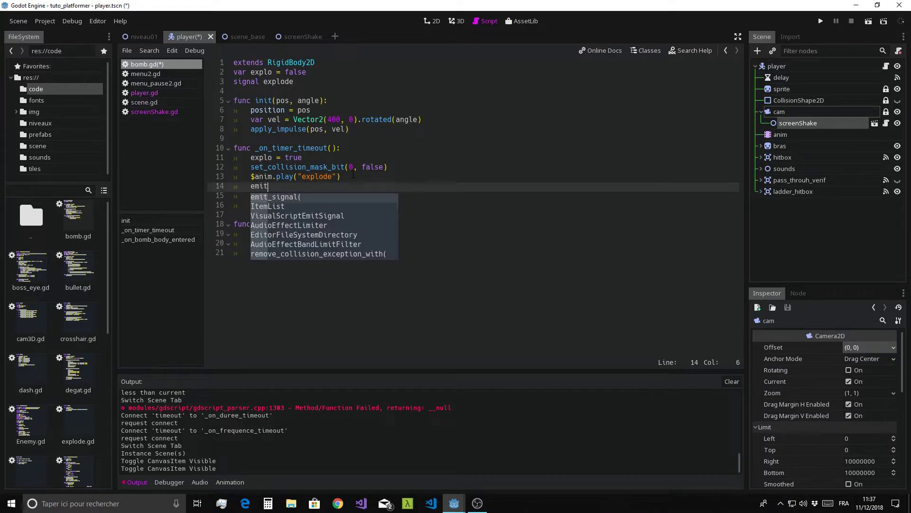
{"action": "key", "text": "Return"}
{"action": "type", "text": "\""}
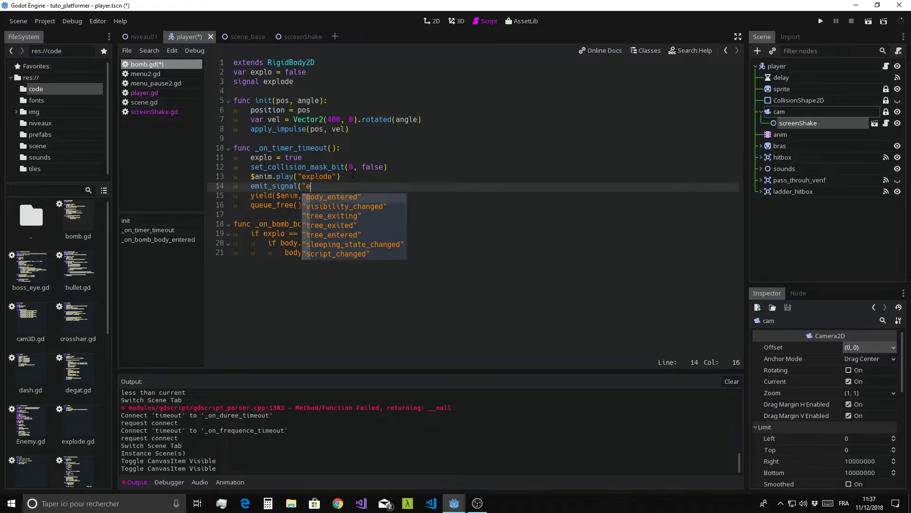
{"action": "type", "text": "explod"}
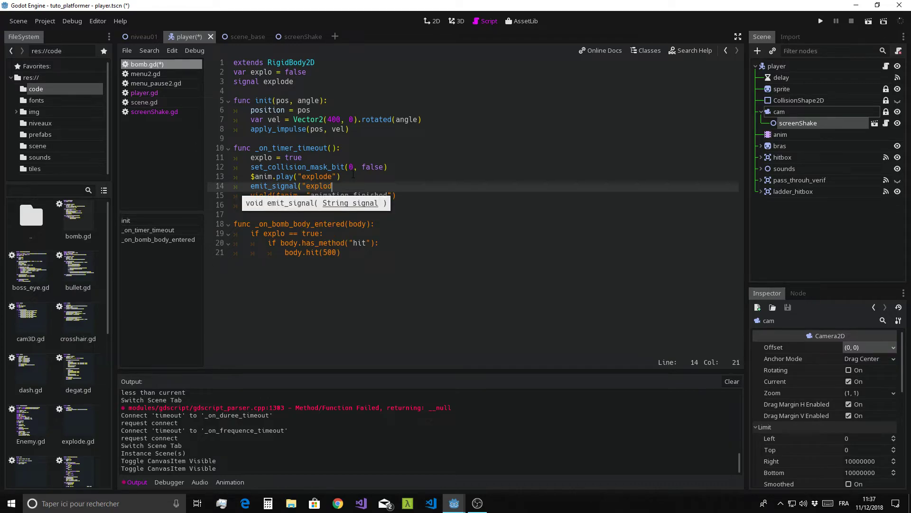
{"action": "type", "text": "e\")"}
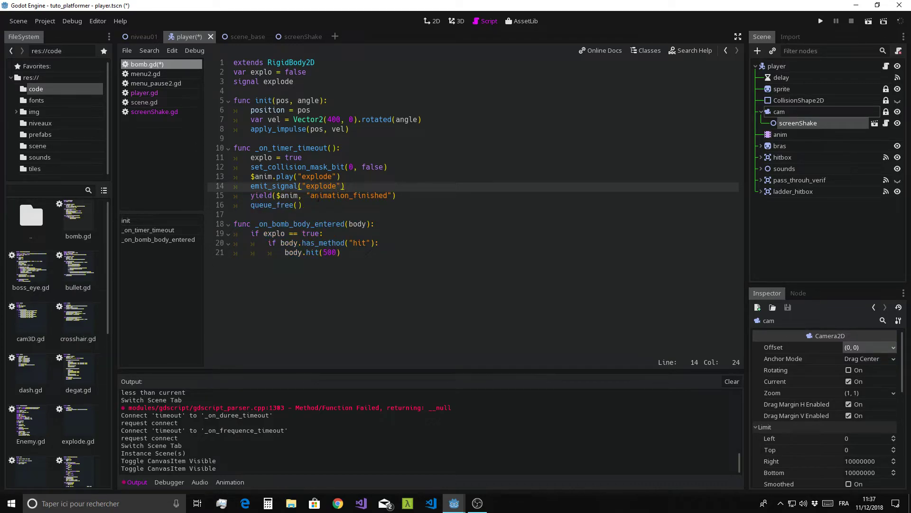
{"action": "key", "text": "Down"}
{"action": "key", "text": "Down"}
{"action": "key", "text": "Down"}
{"action": "key", "text": "Up"}
{"action": "key", "text": "Up"}
{"action": "key", "text": "Up"}
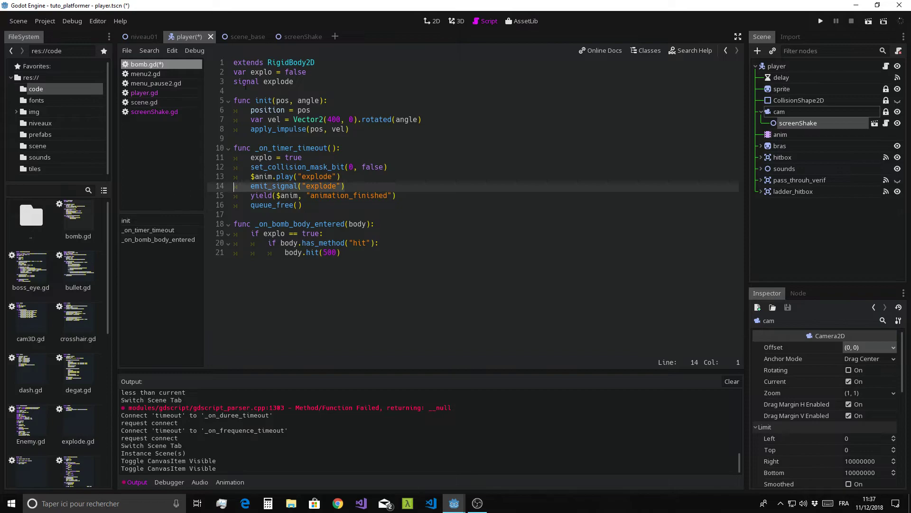
Add parentheses to the declaration so it reads signal explode().
{"action": "left_click", "coordinate": [317, 86]}
{"action": "type", "text": "()"}
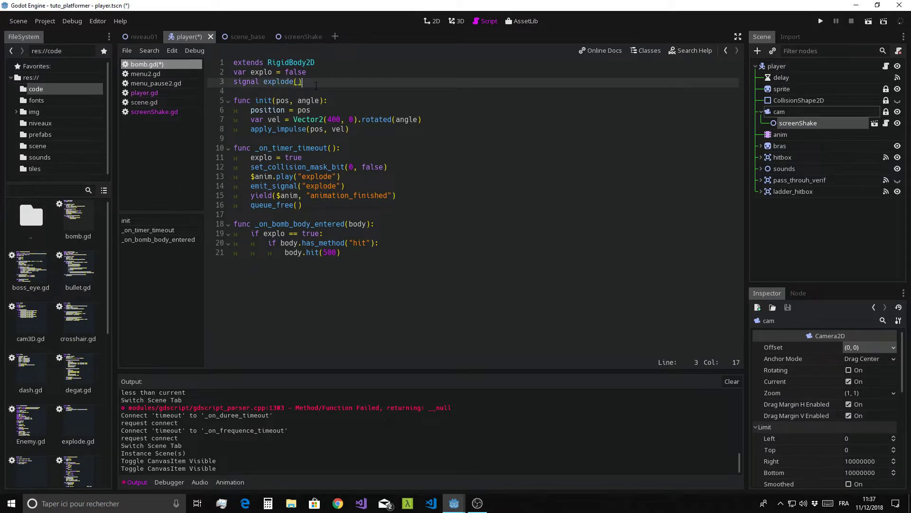
{"action": "left_click", "coordinate": [392, 162]}
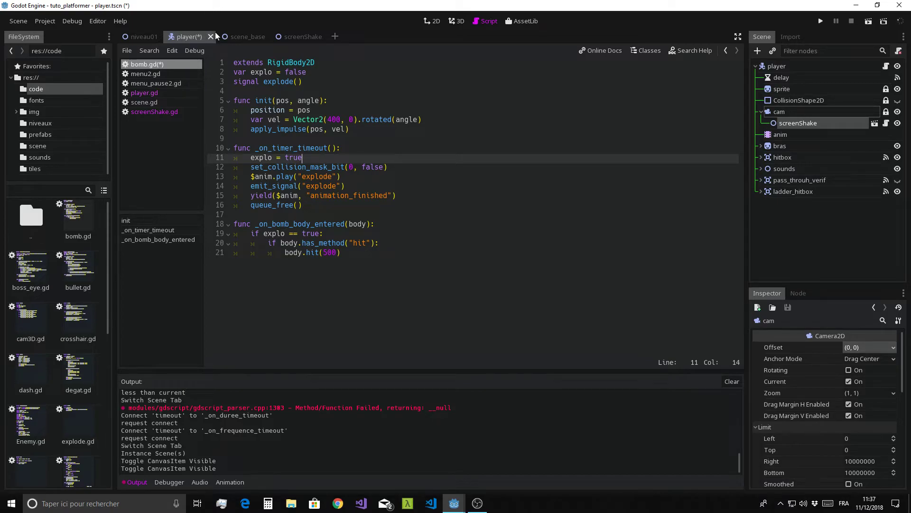
Open player.gd and collapse the Output panel to show more code.
{"action": "left_click", "coordinate": [144, 93]}
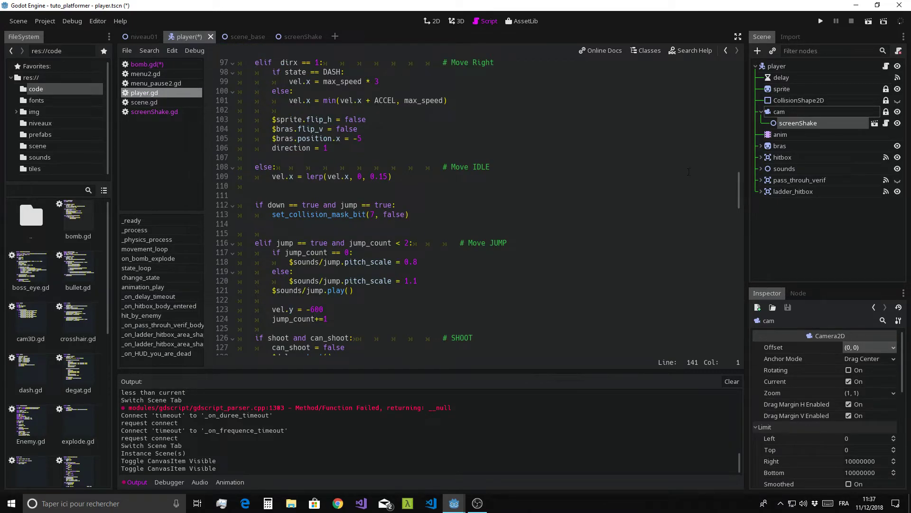
{"action": "scroll", "coordinate": [736, 193], "scroll_direction": "up", "scroll_amount": 15}
{"action": "scroll", "coordinate": [600, 137], "scroll_direction": "up", "scroll_amount": 15}
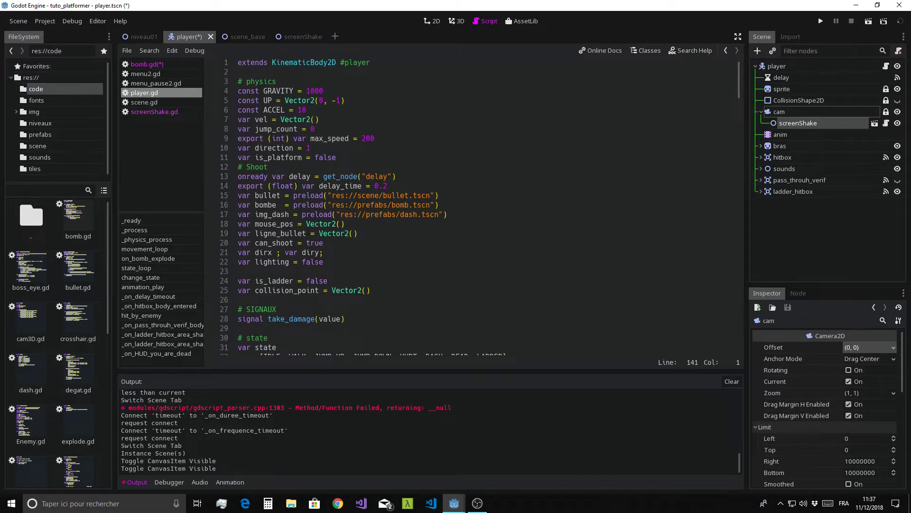
{"action": "left_click", "coordinate": [277, 204]}
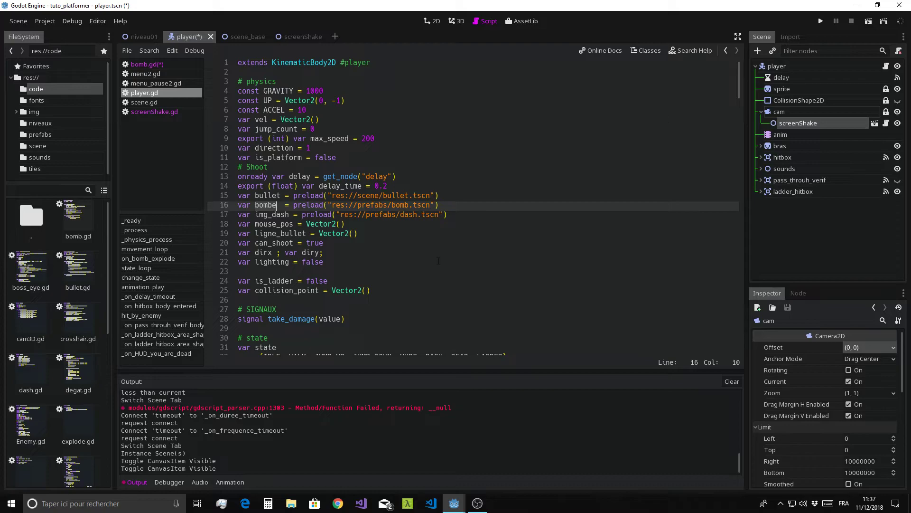
{"action": "left_click", "coordinate": [138, 482]}
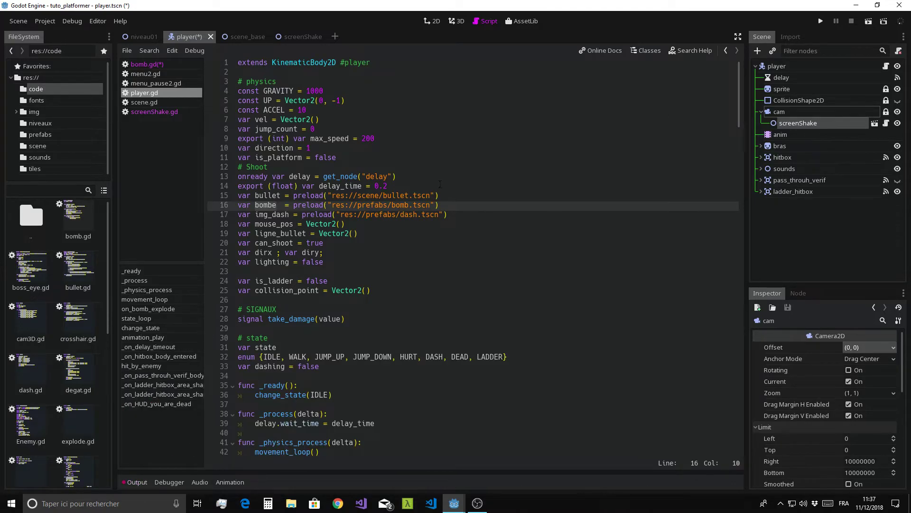
Search for 'bombe' and select the bomb instancing code on line 138.
{"action": "key", "text": "ctrl+f"}
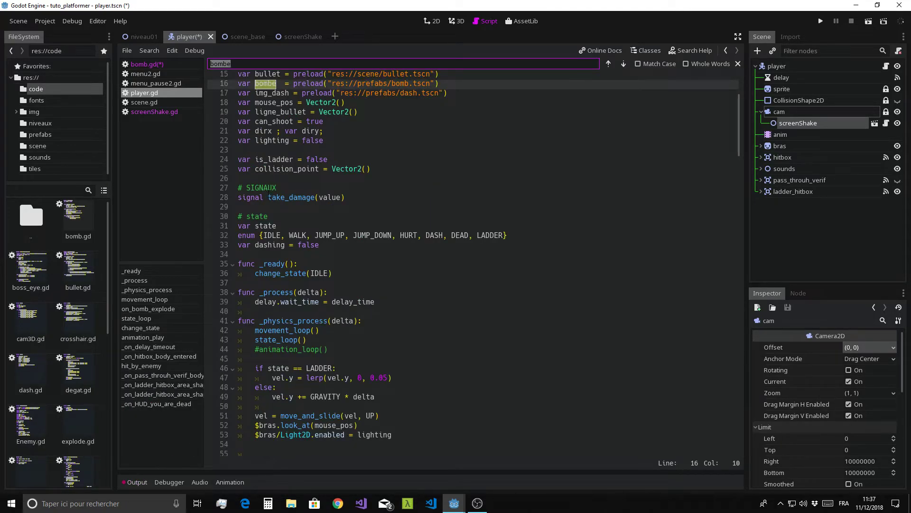
{"action": "scroll", "coordinate": [363, 249], "scroll_direction": "down", "scroll_amount": 5}
{"action": "scroll", "coordinate": [370, 249], "scroll_direction": "down", "scroll_amount": 5}
{"action": "scroll", "coordinate": [380, 248], "scroll_direction": "down", "scroll_amount": 5}
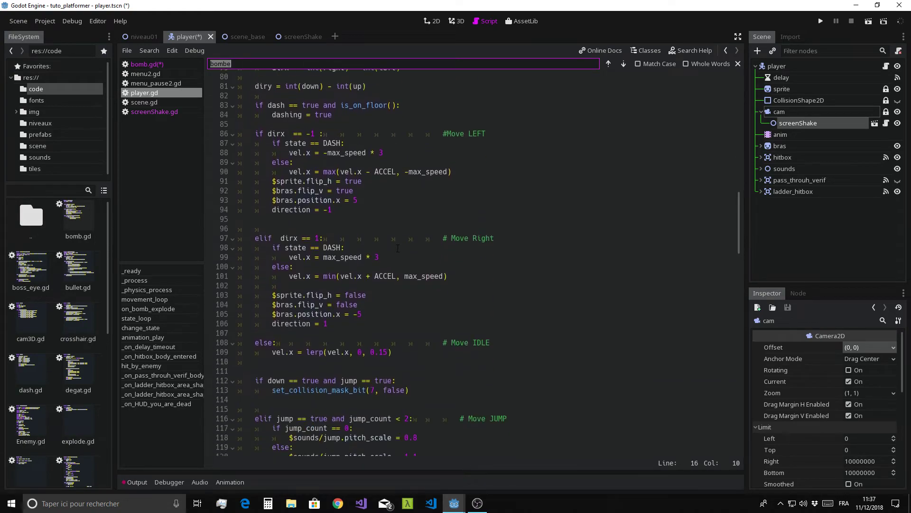
{"action": "scroll", "coordinate": [397, 249], "scroll_direction": "down", "scroll_amount": 5}
{"action": "scroll", "coordinate": [397, 248], "scroll_direction": "down", "scroll_amount": 5}
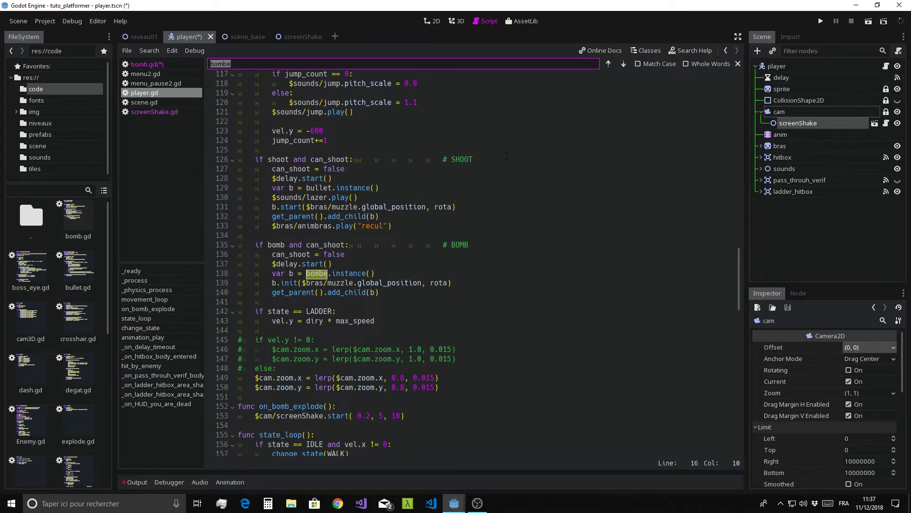
{"action": "left_click", "coordinate": [393, 271]}
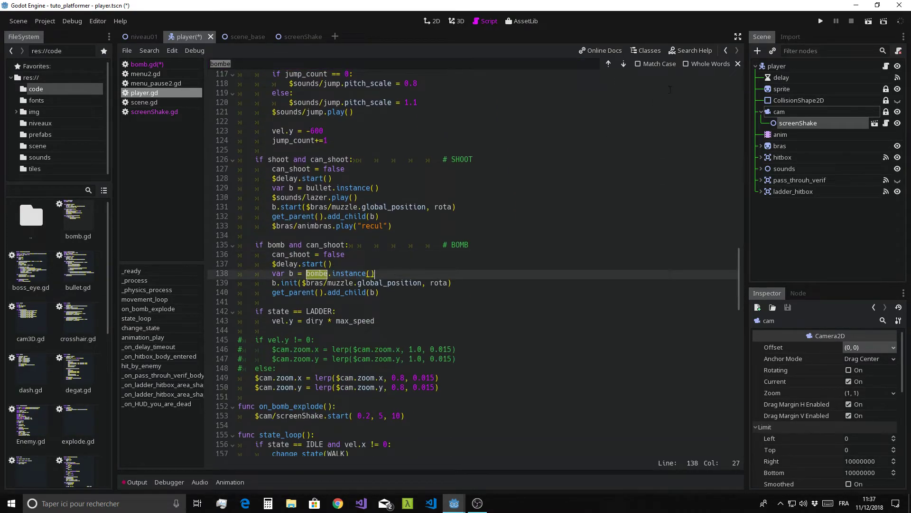
{"action": "double_click", "coordinate": [312, 273]}
{"action": "left_click", "coordinate": [738, 63]}
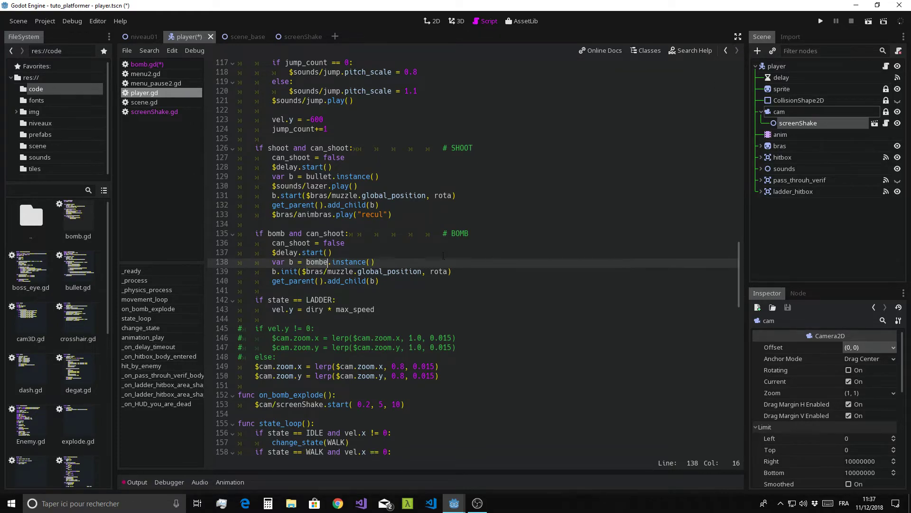
{"action": "left_click_drag", "start_coordinate": [266, 265], "coordinate": [387, 262]}
After the add_child line, add b.connect("explode", self, "on_bomb_explode").
{"action": "left_click", "coordinate": [412, 281]}
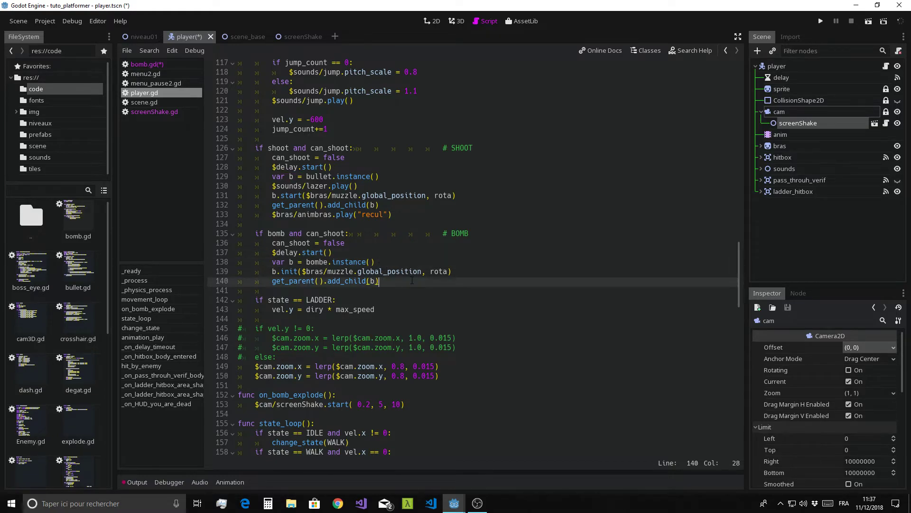
{"action": "key", "text": "Return"}
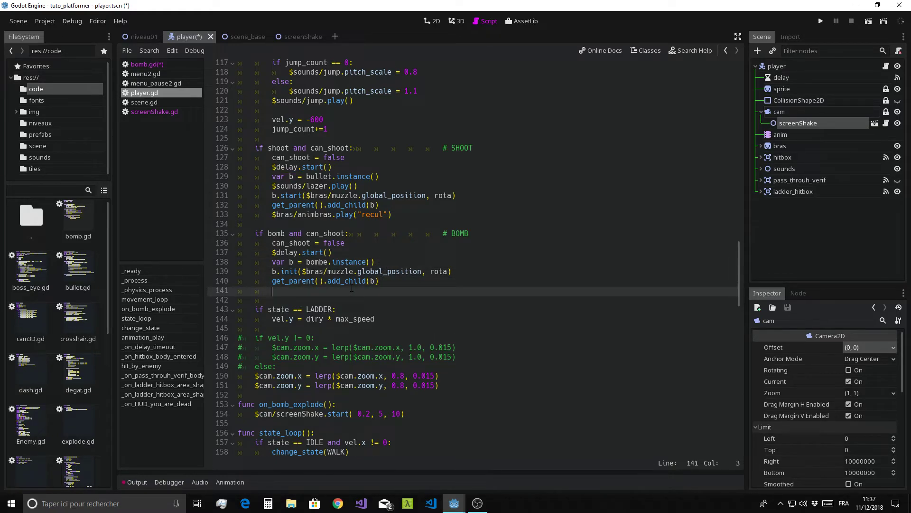
{"action": "type", "text": "co"}
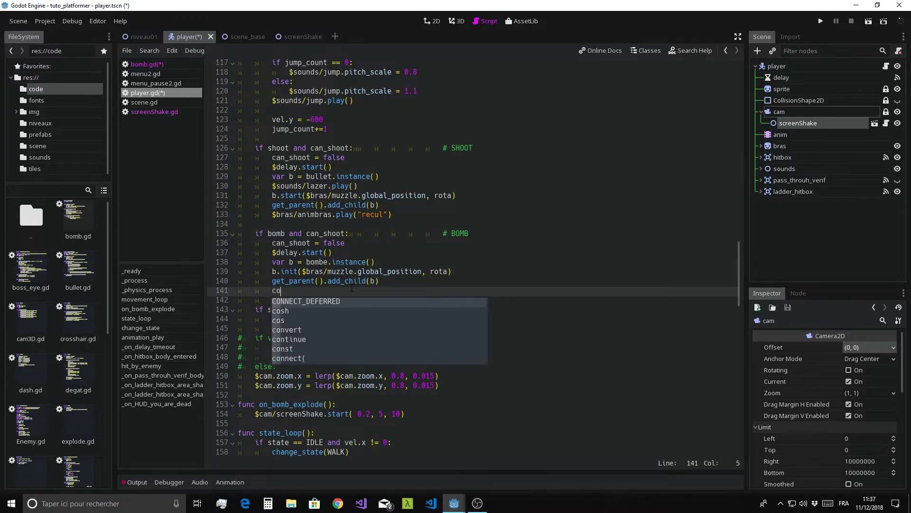
{"action": "type", "text": "nnect("}
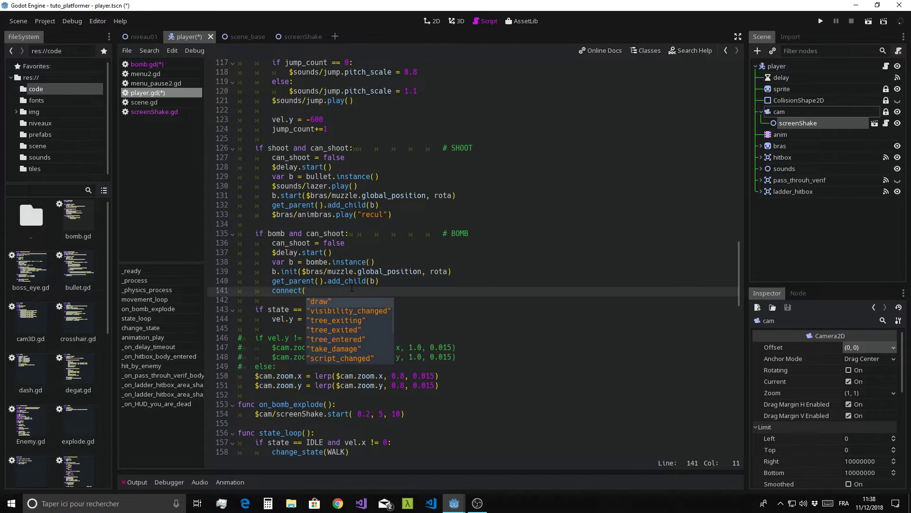
{"action": "key", "text": "Return"}
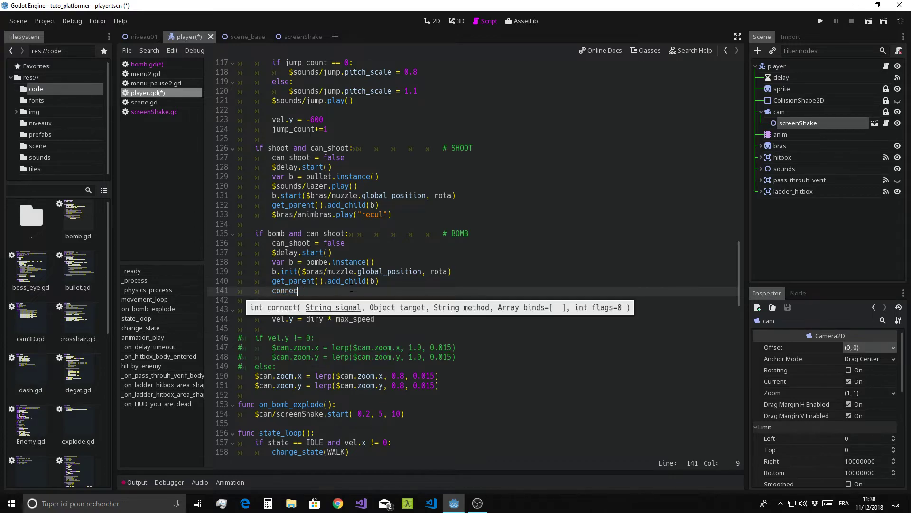
{"action": "key", "text": "BackSpace"}
{"action": "key", "text": "BackSpace"}
{"action": "key", "text": "BackSpace"}
{"action": "key", "text": "BackSpace"}
{"action": "key", "text": "BackSpace"}
{"action": "key", "text": "BackSpace"}
{"action": "type", "text": "b."}
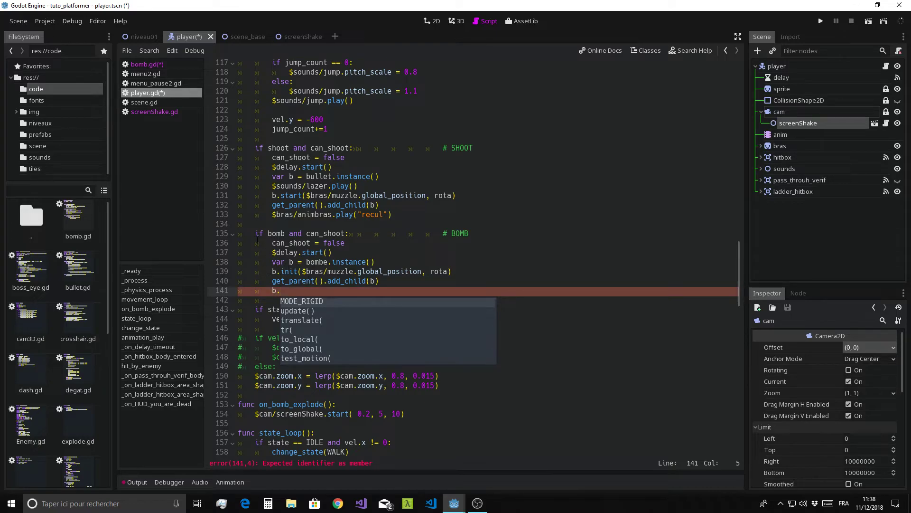
{"action": "type", "text": "connect"}
{"action": "key", "text": "Return"}
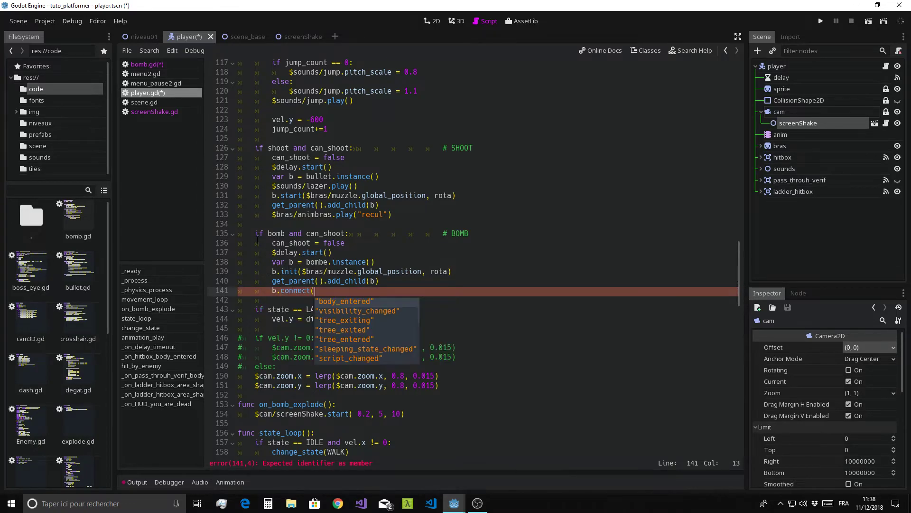
{"action": "type", "text": "\"ex"}
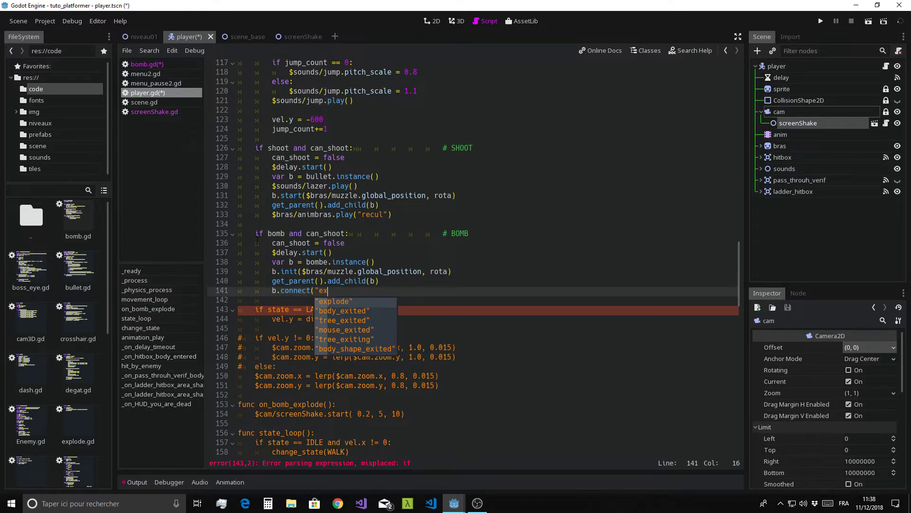
{"action": "key", "text": "Return"}
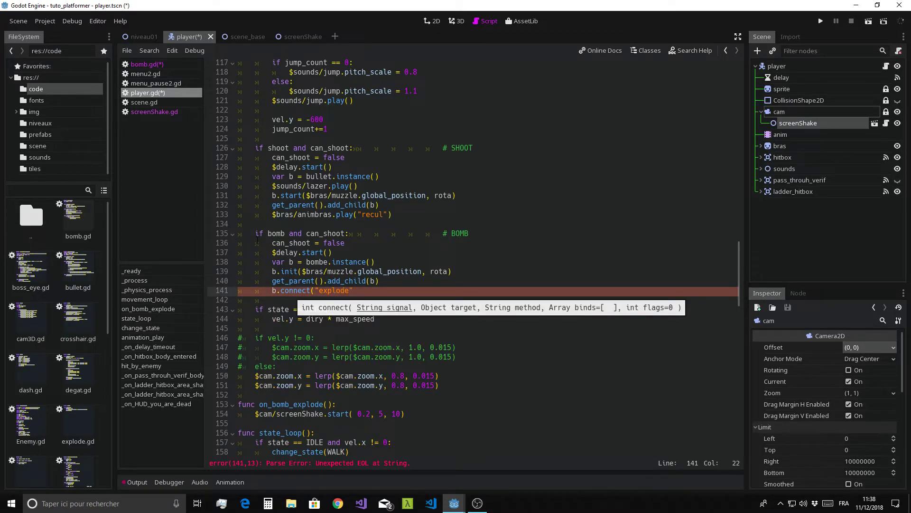
{"action": "type", "text": ", self,"}
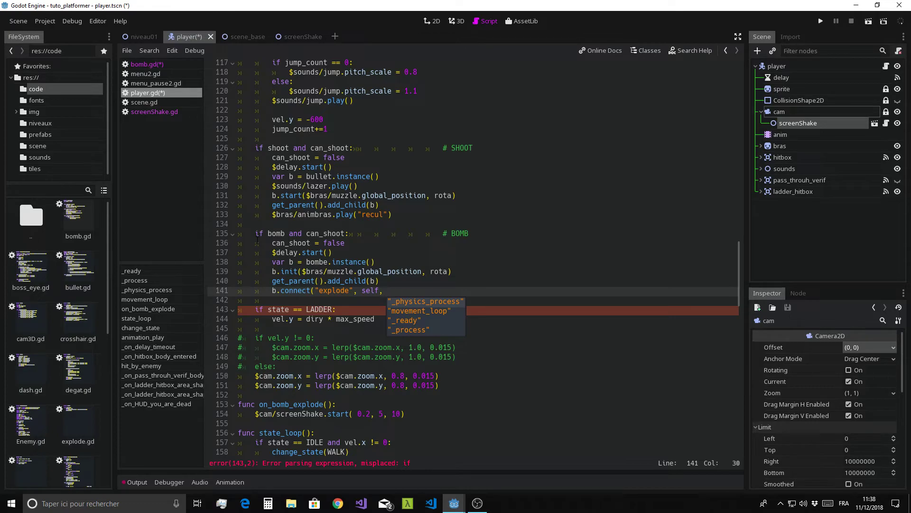
{"action": "type", "text": " \""}
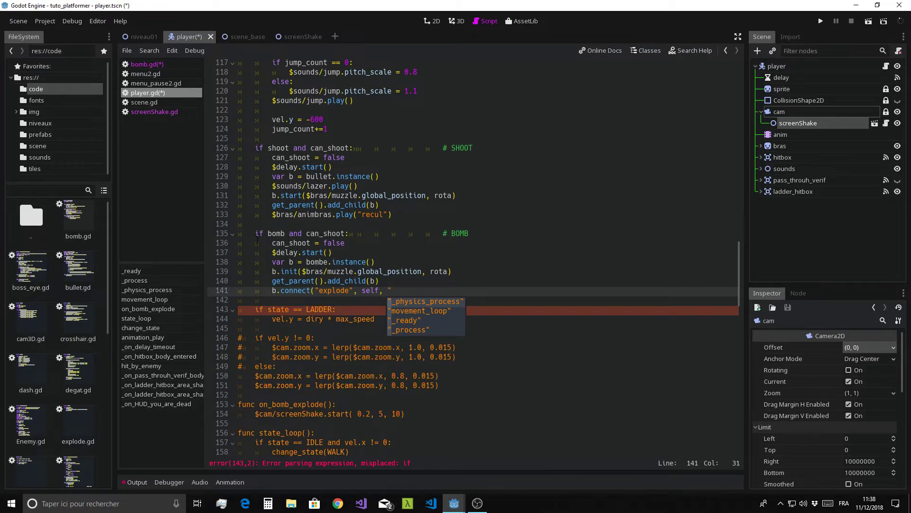
{"action": "type", "text": "on_"}
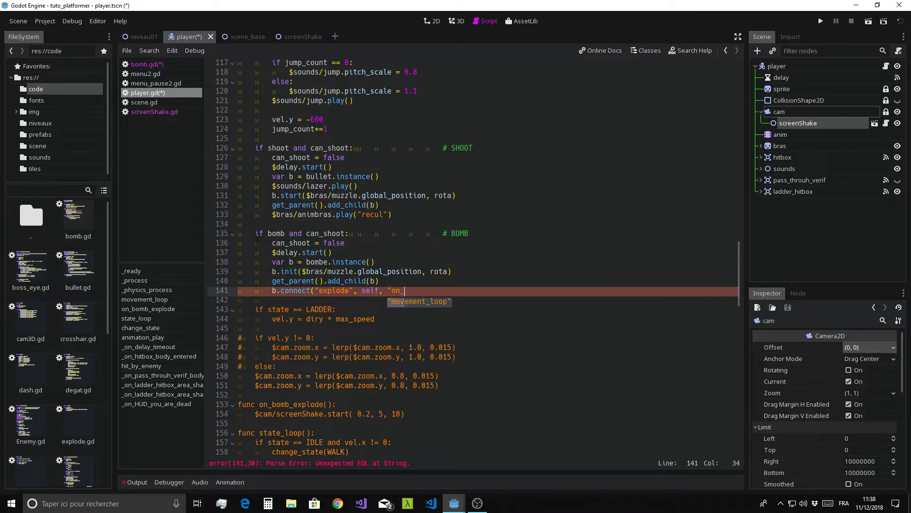
{"action": "type", "text": "bomb"}
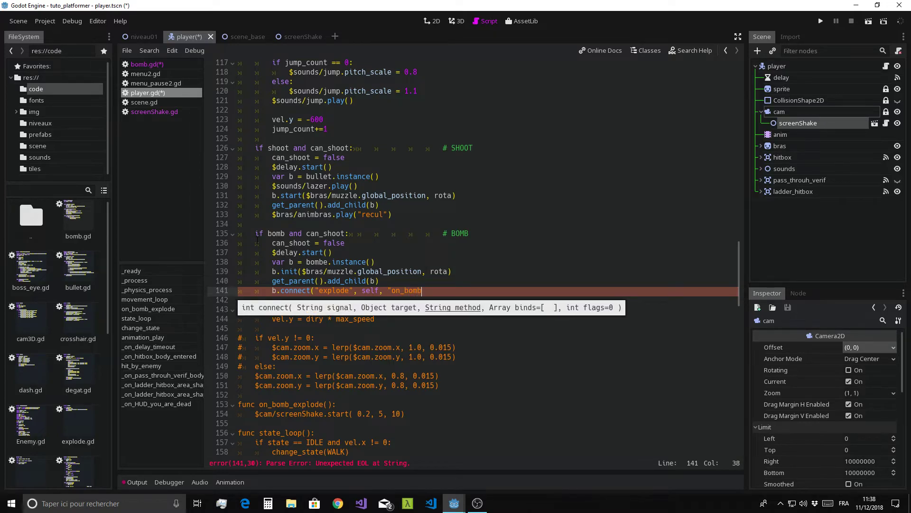
{"action": "type", "text": "_explode"}
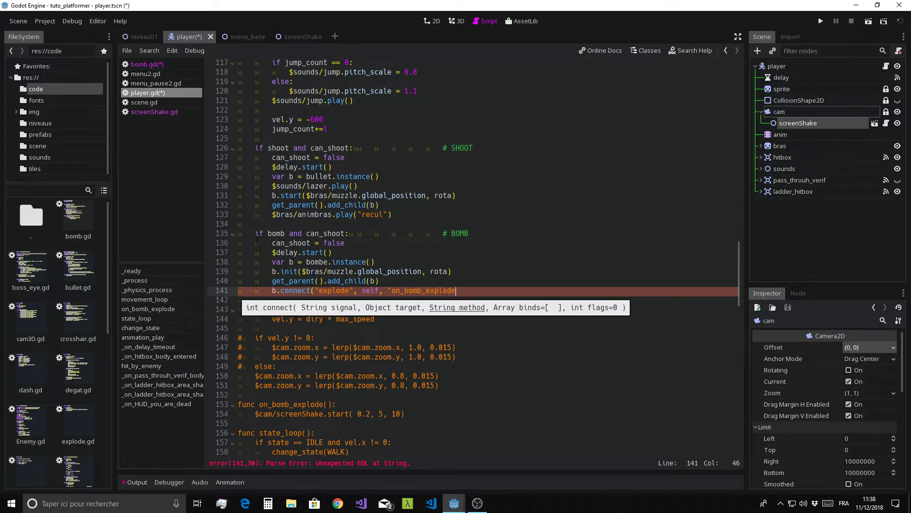
{"action": "type", "text": "\")"}
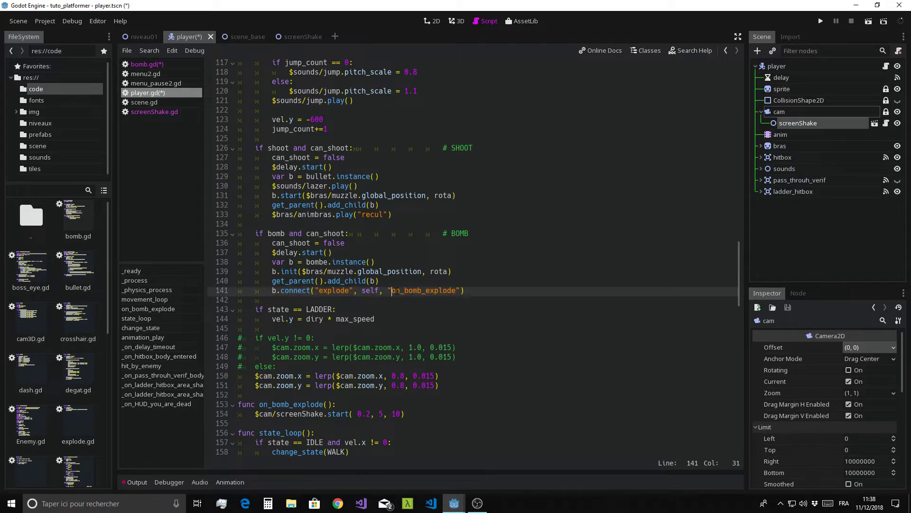
Delete the old on_bomb_explode function.
{"action": "left_click", "coordinate": [456, 292]}
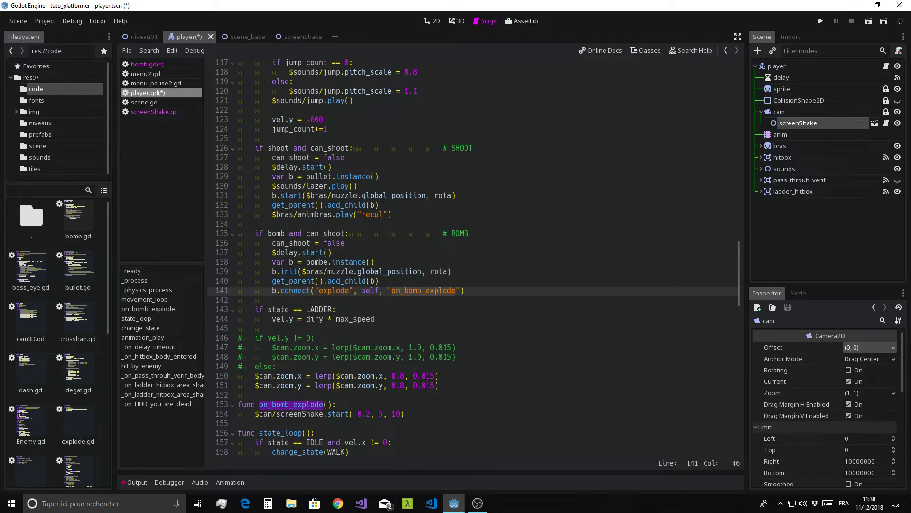
{"action": "left_click_drag", "start_coordinate": [413, 414], "coordinate": [217, 408]}
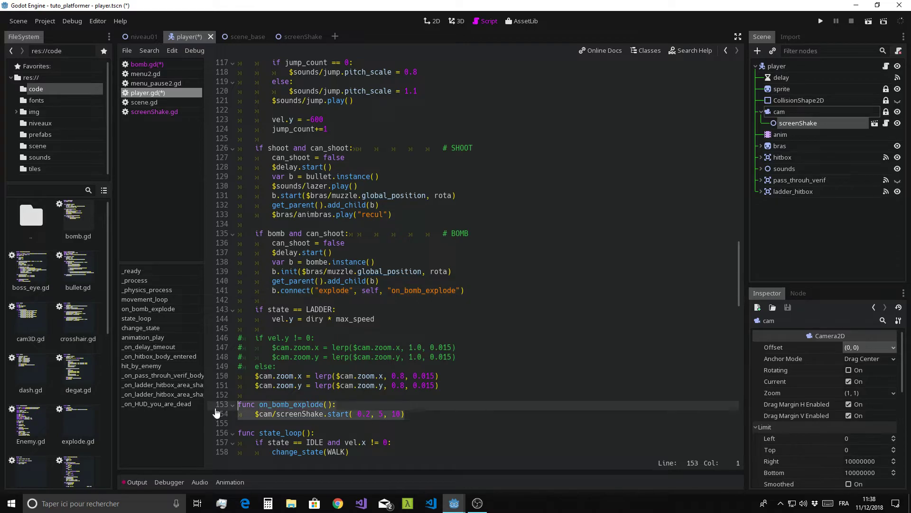
{"action": "scroll", "coordinate": [369, 331], "scroll_direction": "down", "scroll_amount": 5}
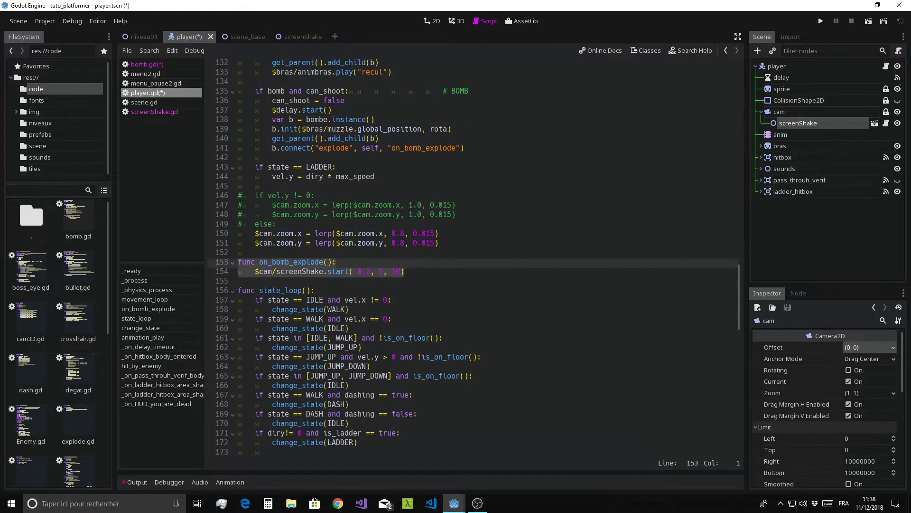
{"action": "left_click", "coordinate": [403, 291]}
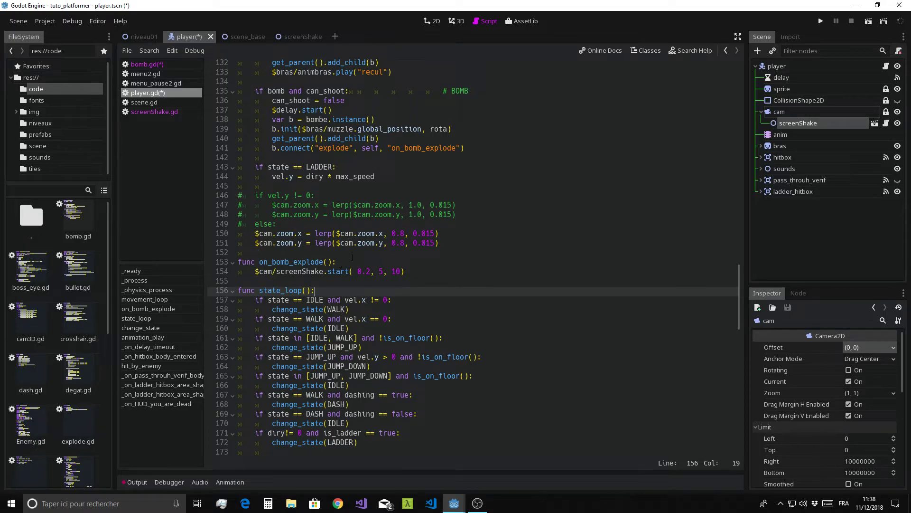
{"action": "left_click_drag", "start_coordinate": [409, 271], "coordinate": [212, 264]}
{"action": "key", "text": "BackSpace"}
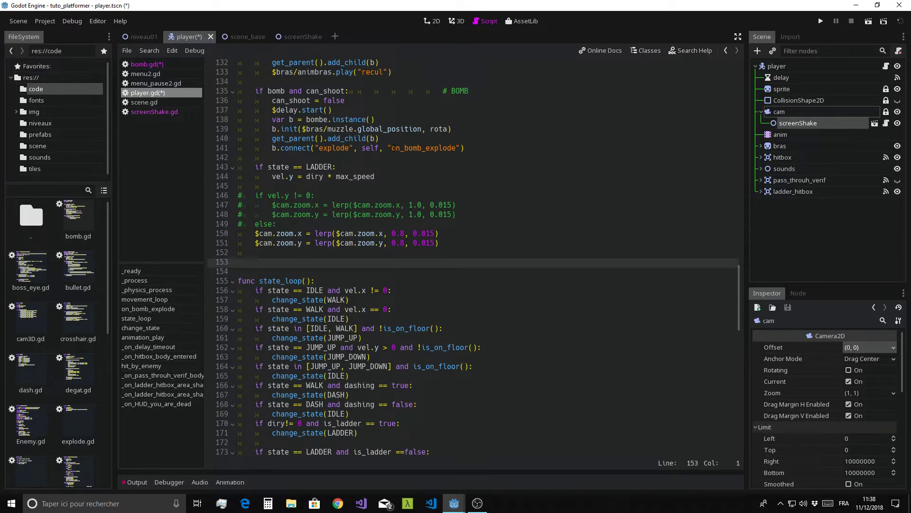
Declare a new empty func on_bomb_explode(): using the name copied from the connect call.
{"action": "left_click", "coordinate": [396, 149]}
{"action": "left_click_drag", "start_coordinate": [396, 149], "coordinate": [456, 148]}
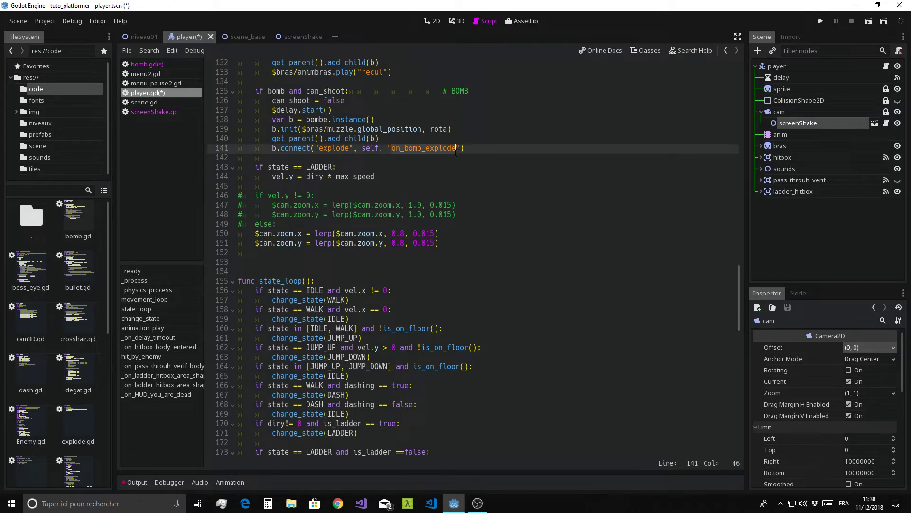
{"action": "left_click", "coordinate": [258, 265]}
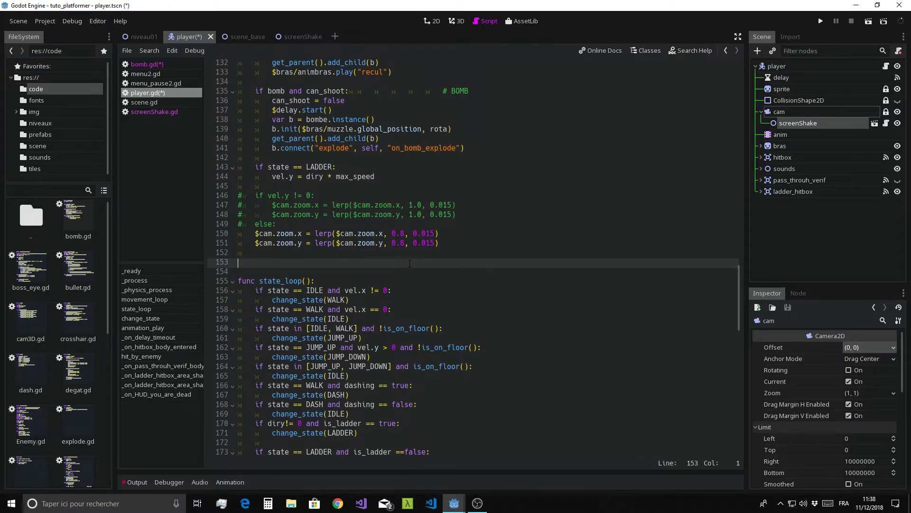
{"action": "type", "text": "func"}
{"action": "type", "text": "on_bomb_explode"}
{"action": "type", "text": "()"}
{"action": "type", "text": ":"}
{"action": "key", "text": "Return"}
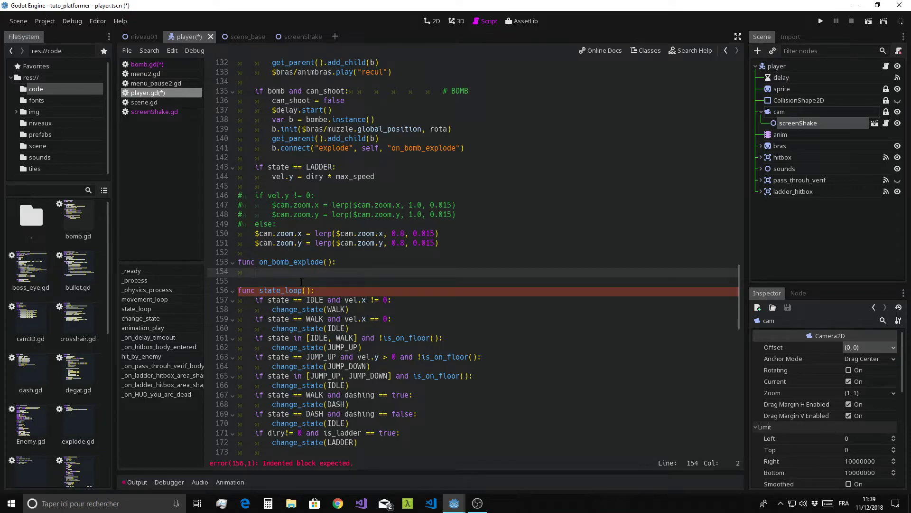
In on_bomb_explode, call $cam/screenShake.start with arguments 10, 5 and 0.2.
{"action": "type", "text": "$"}
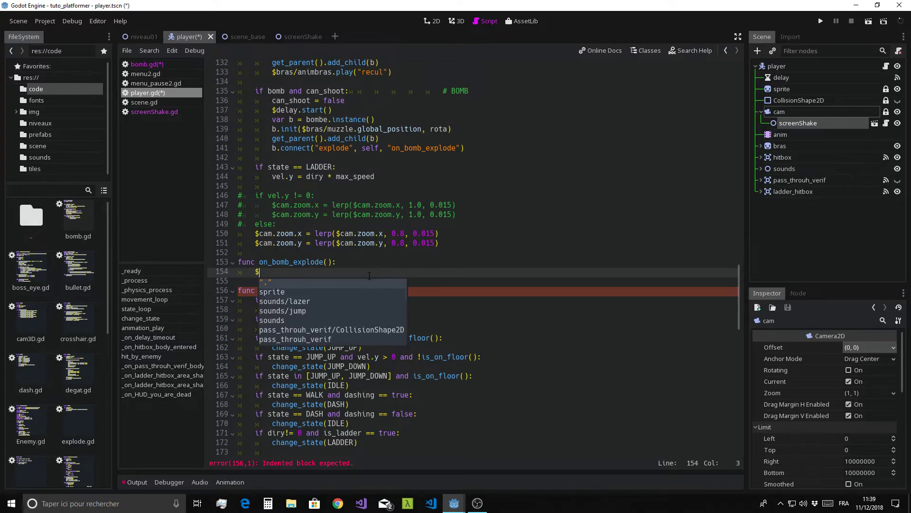
{"action": "type", "text": "ca"}
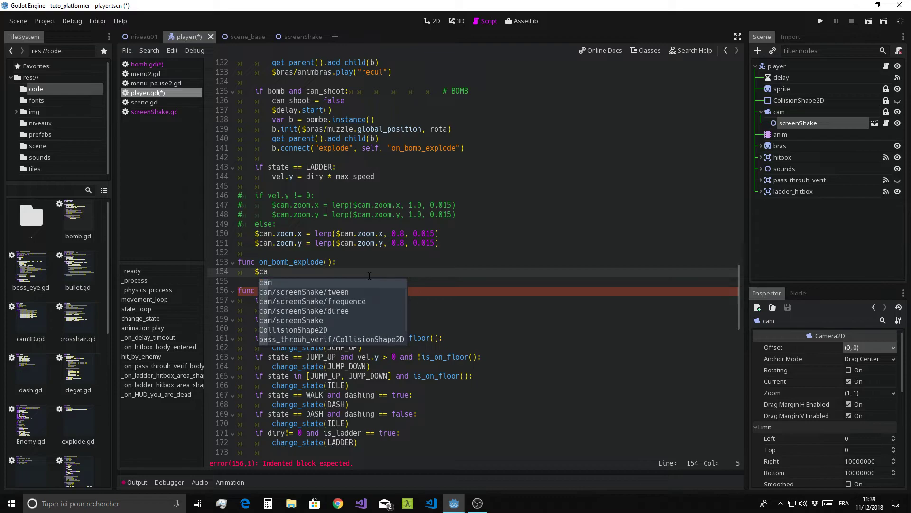
{"action": "key", "text": "Down"}
{"action": "key", "text": "Down"}
{"action": "key", "text": "Down"}
{"action": "key", "text": "Return"}
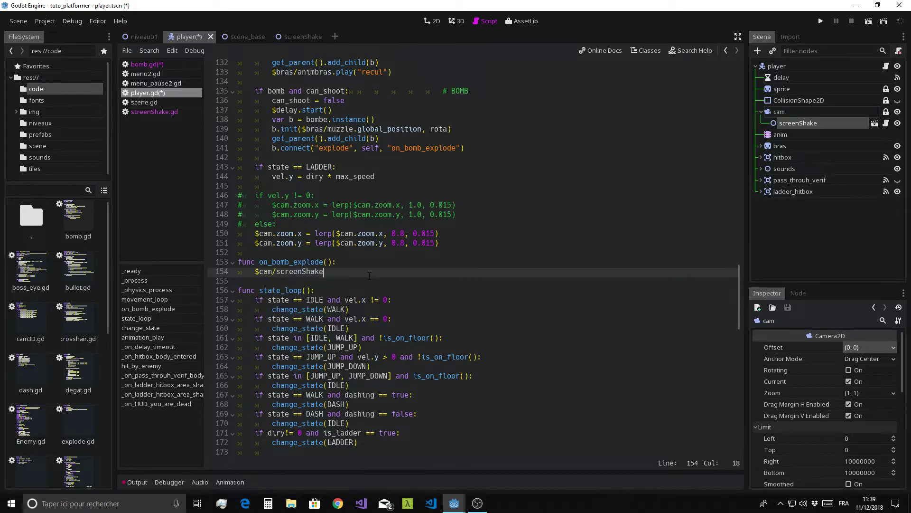
{"action": "type", "text": ".st"}
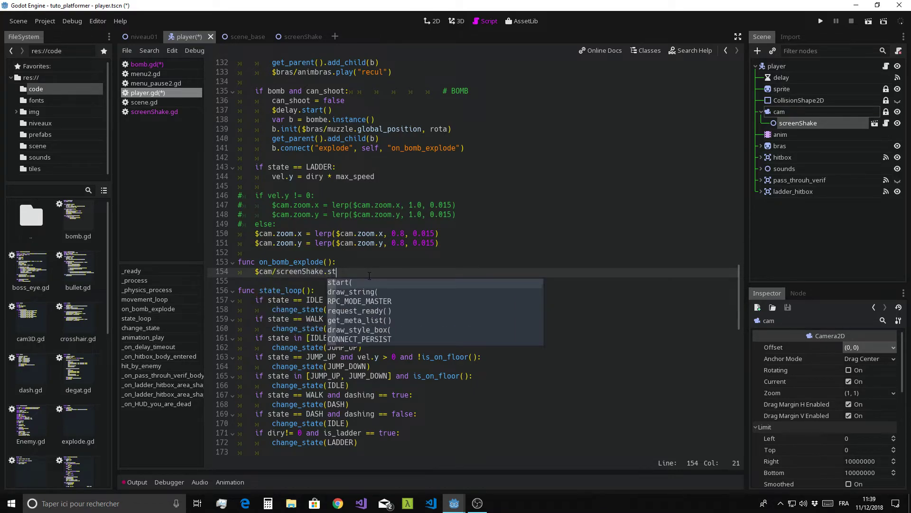
{"action": "key", "text": "Return"}
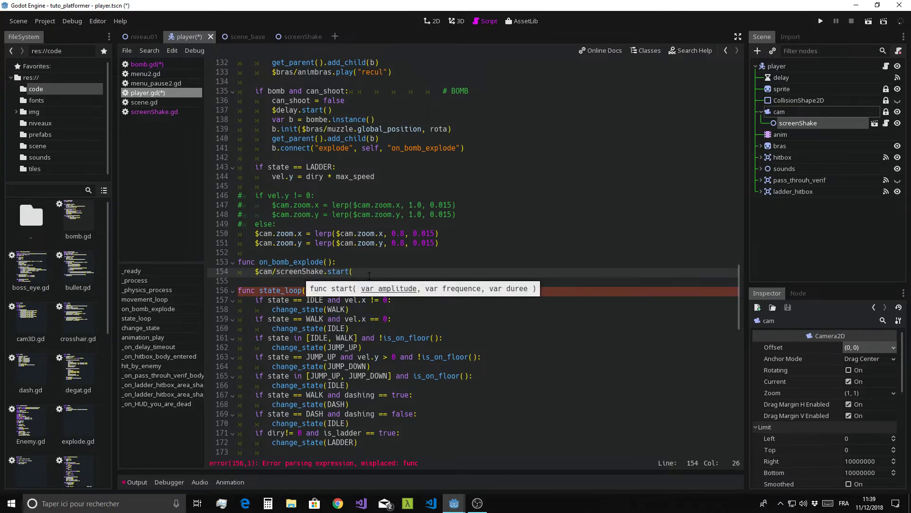
{"action": "type", "text": "10,"}
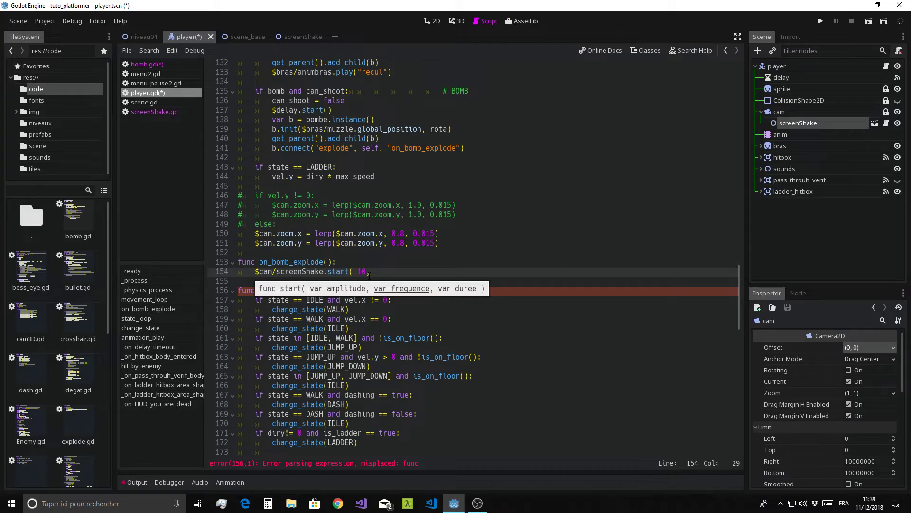
{"action": "type", "text": "5,"}
{"action": "type", "text": " 0.2"}
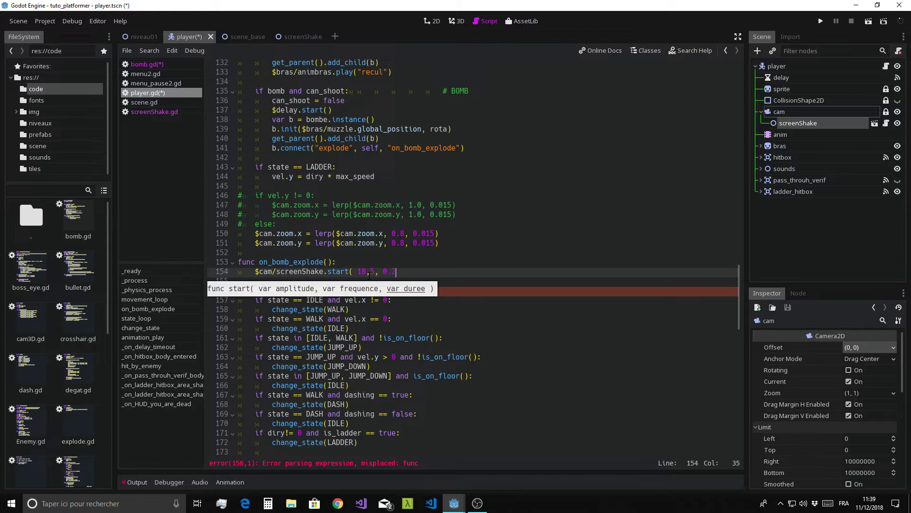
{"action": "type", "text": ")"}
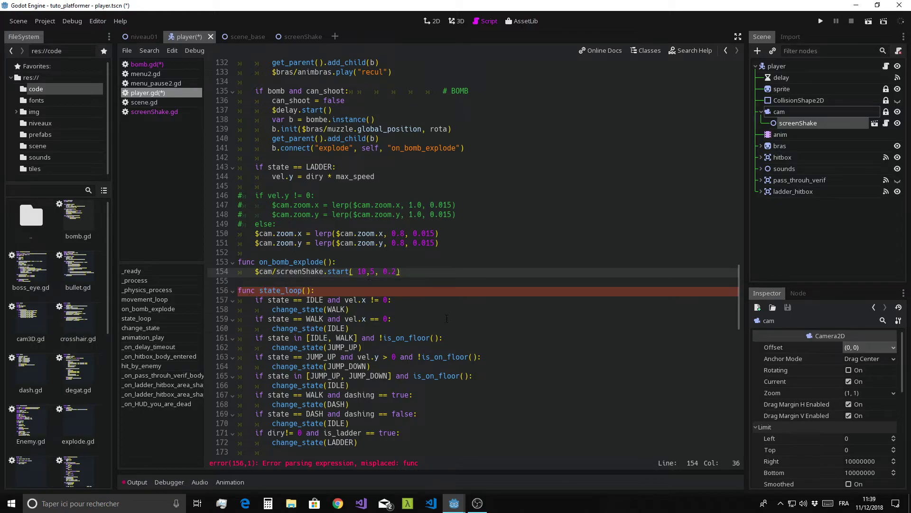
{"action": "left_click", "coordinate": [391, 271]}
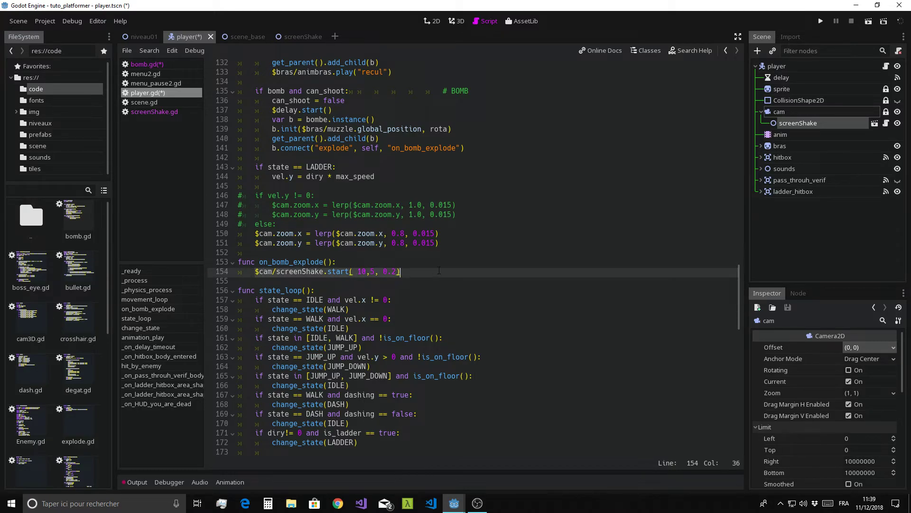
{"action": "key", "text": "Down"}
{"action": "key", "text": "Down"}
{"action": "key", "text": "Down"}
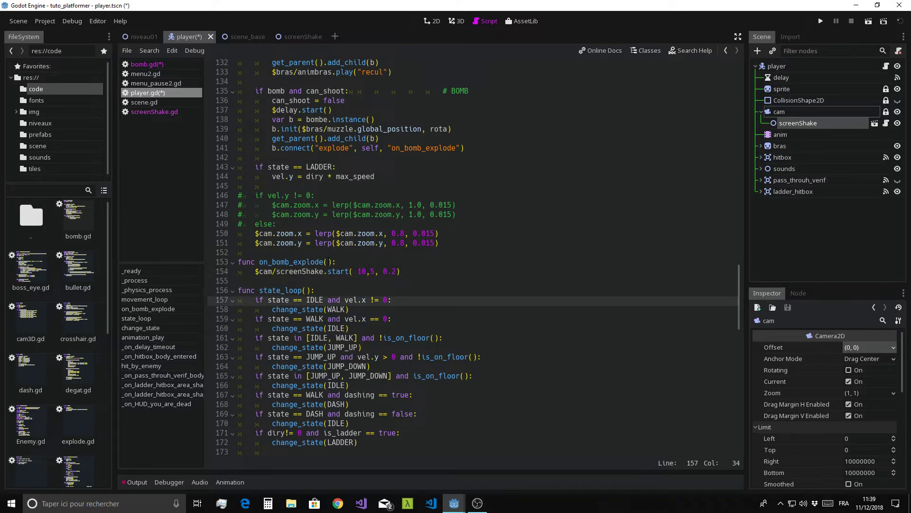
{"action": "left_click", "coordinate": [353, 262]}
{"action": "left_click", "coordinate": [254, 271]}
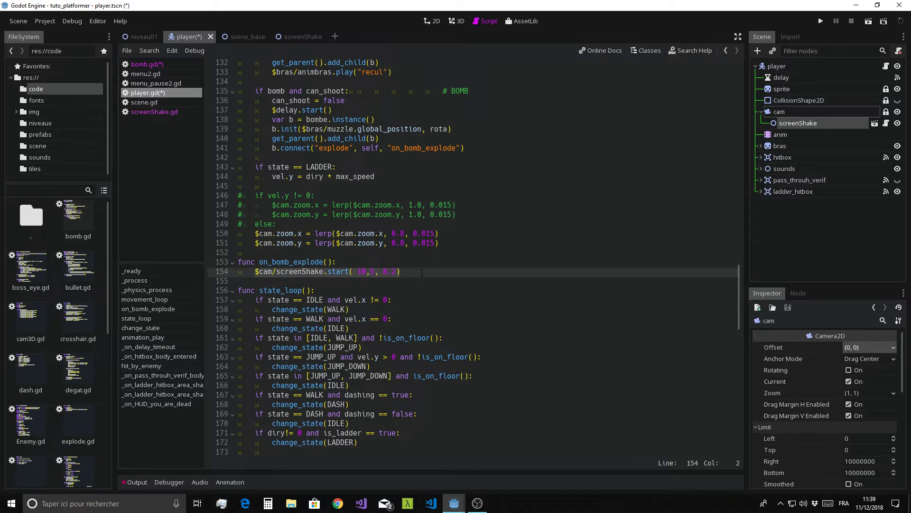
Add print("la bombe explose") and comment out the $cam/screenShake.start line with #.
{"action": "key", "text": "Up"}
{"action": "key", "text": "End"}
{"action": "key", "text": "Return"}
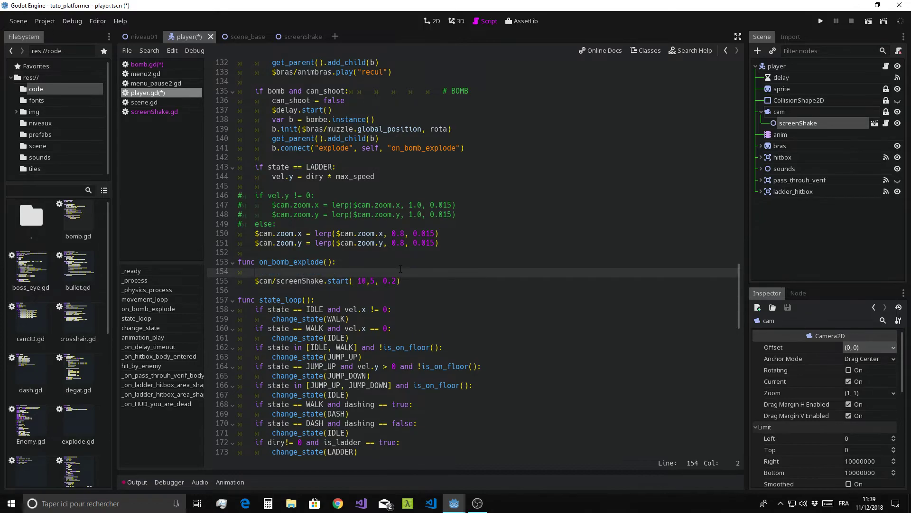
{"action": "type", "text": "print("}
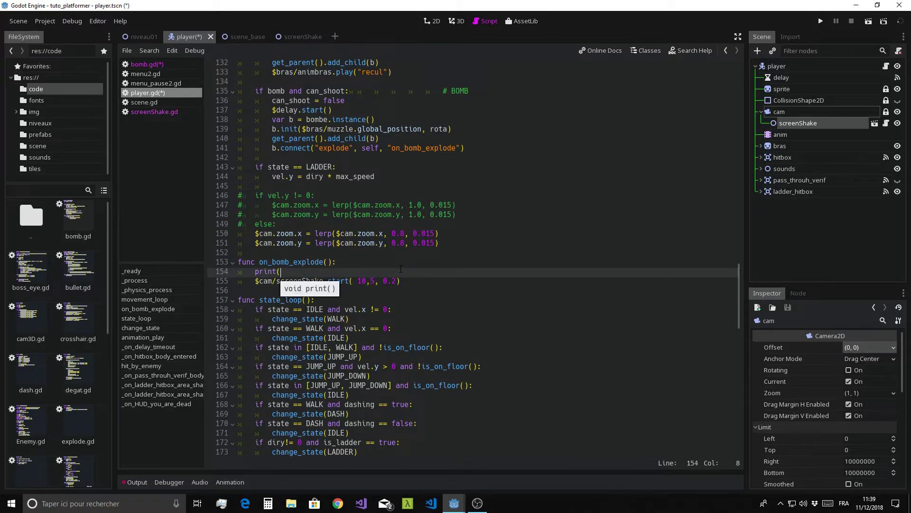
{"action": "type", "text": "\""}
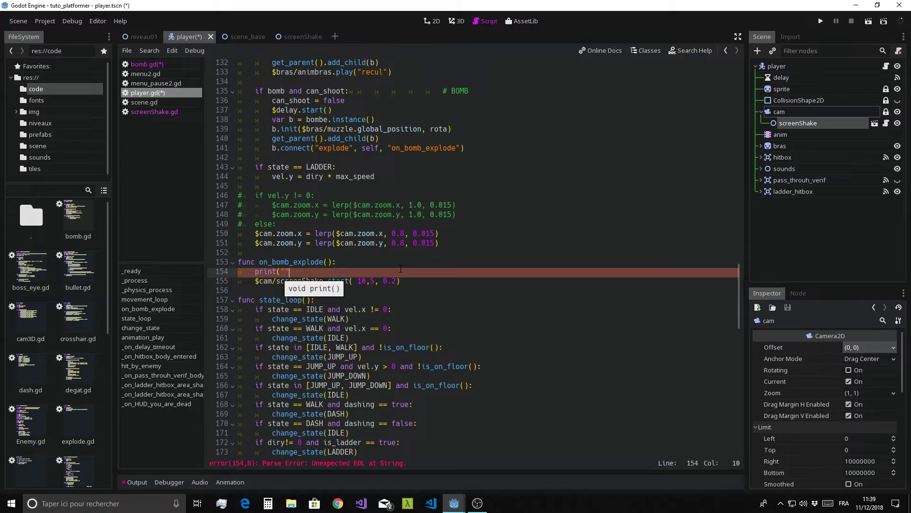
{"action": "type", "text": ")"}
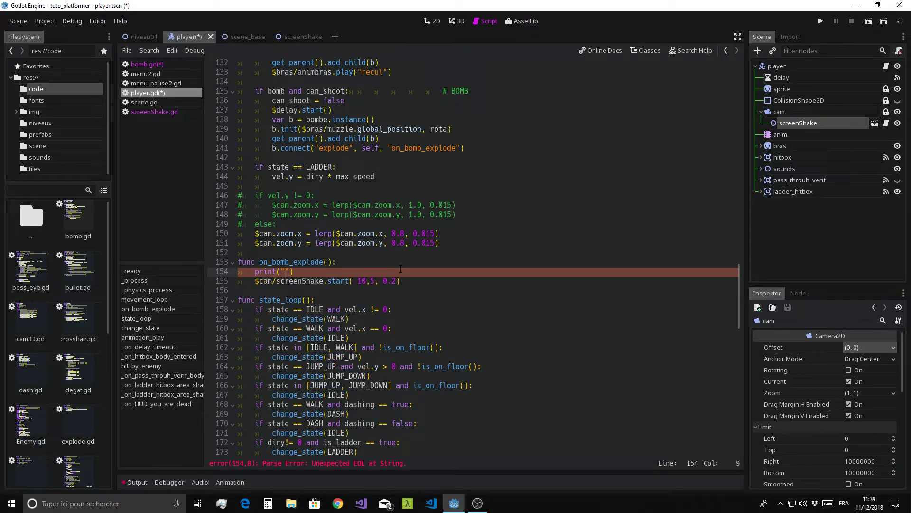
{"action": "type", "text": "la bombe"}
{"action": "type", "text": " explose"}
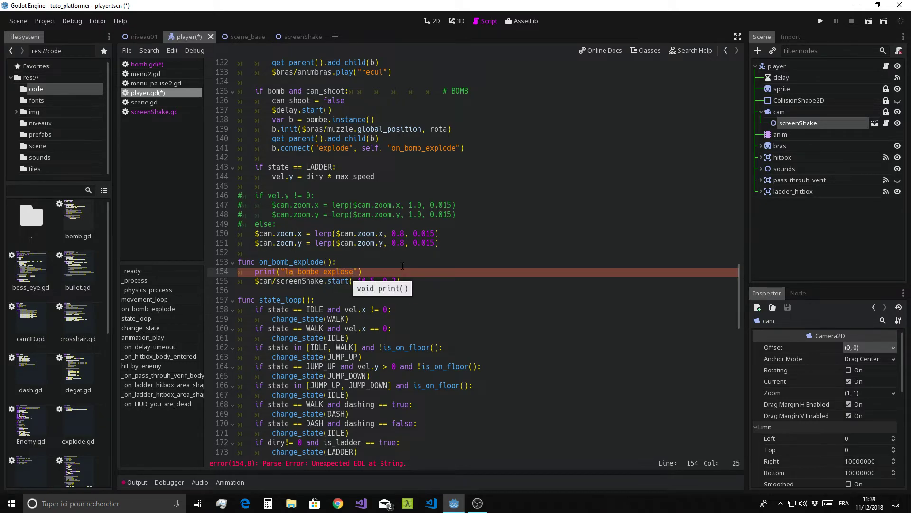
{"action": "key", "text": "End"}
{"action": "left_click", "coordinate": [255, 281]}
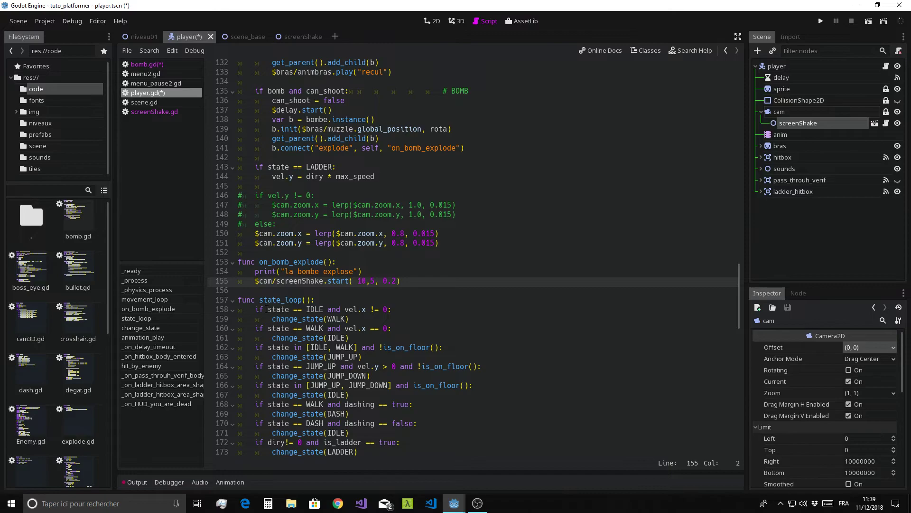
{"action": "type", "text": "#"}
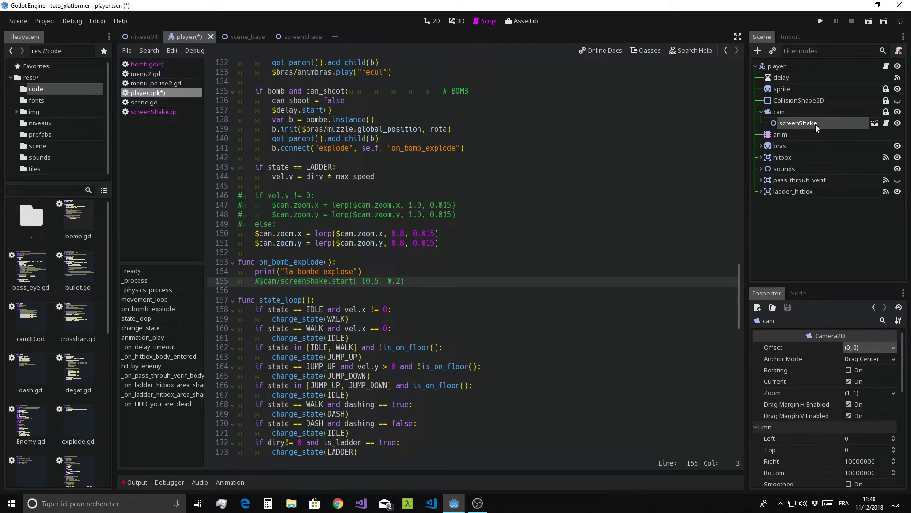
Run the game to confirm the 'la bombe explose' message, then select the print line.
{"action": "left_click", "coordinate": [819, 22]}
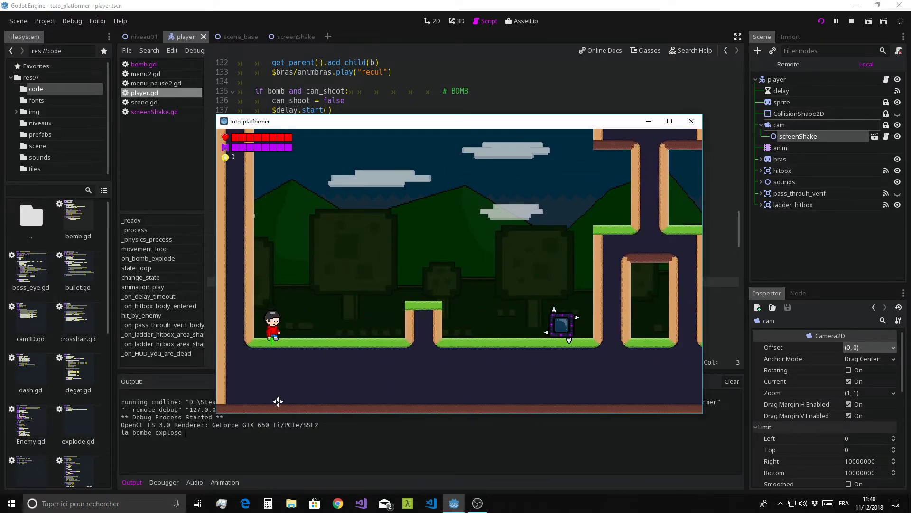
{"action": "left_click", "coordinate": [690, 126]}
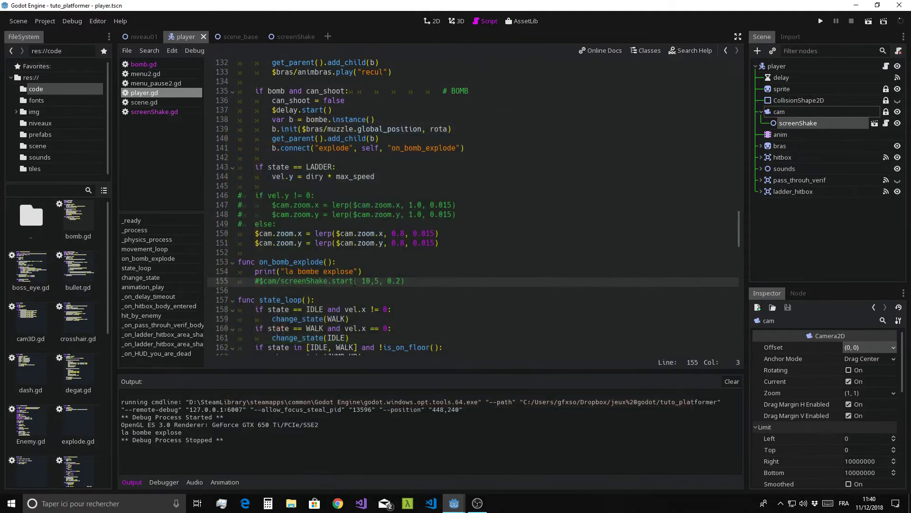
{"action": "left_click_drag", "start_coordinate": [363, 272], "coordinate": [255, 271]}
Remove the print line, run the game and throw a bomb, triggering the nonexistent 'Shake' error.
{"action": "key", "text": "Delete"}
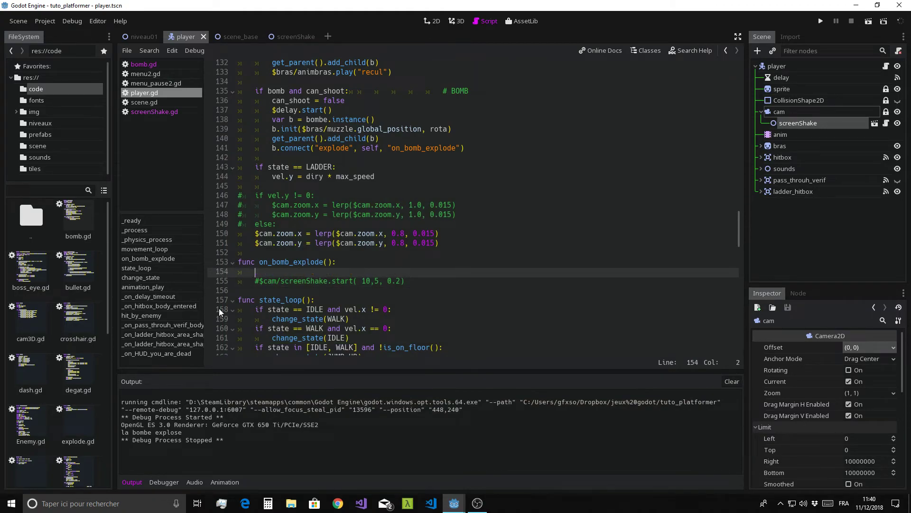
{"action": "key", "text": "Delete"}
{"action": "key", "text": "Delete"}
{"action": "key", "text": "Delete"}
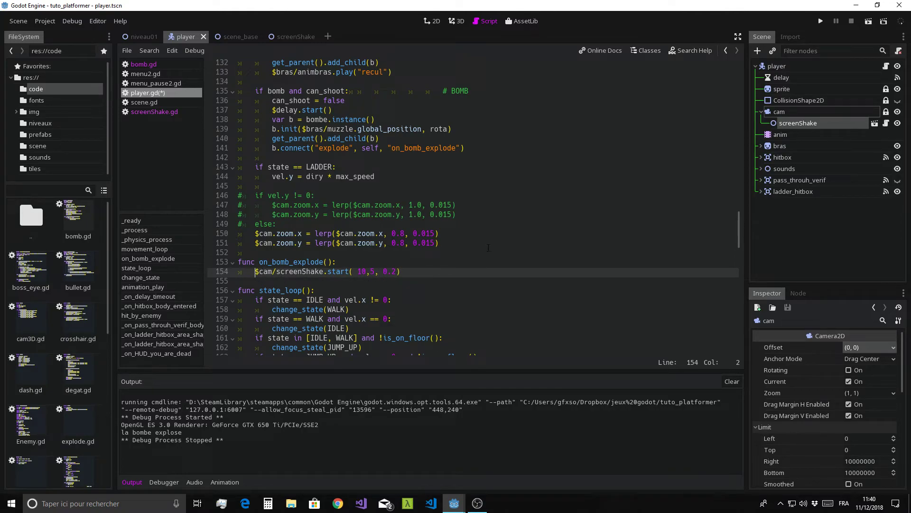
{"action": "left_click", "coordinate": [819, 22]}
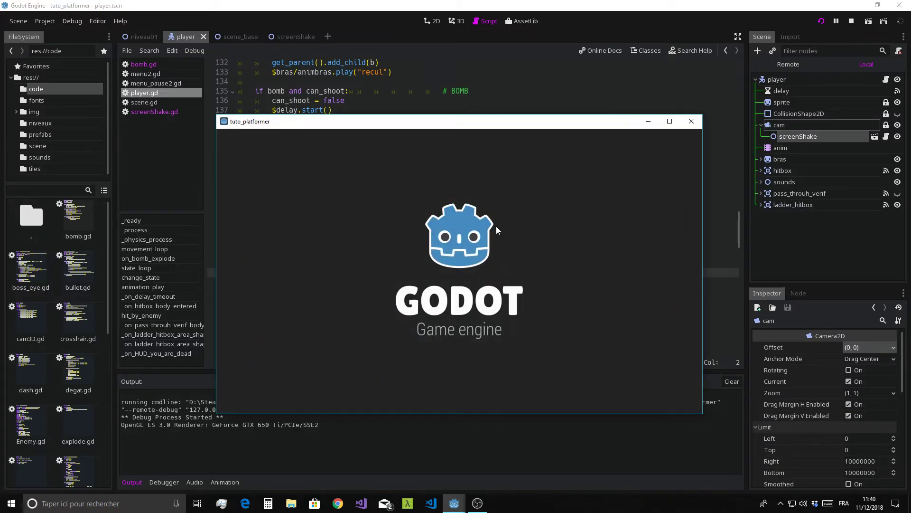
{"action": "key", "text": "Right"}
{"action": "key", "text": "space"}
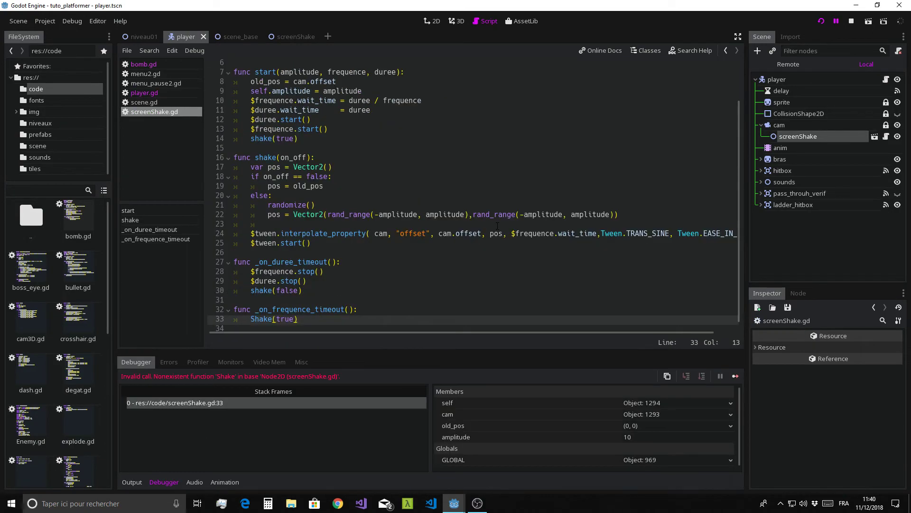
Change Shake to lowercase shake(true) on screenShake.gd line 33 and restart the game.
{"action": "scroll", "coordinate": [401, 239], "scroll_direction": "down", "scroll_amount": 1}
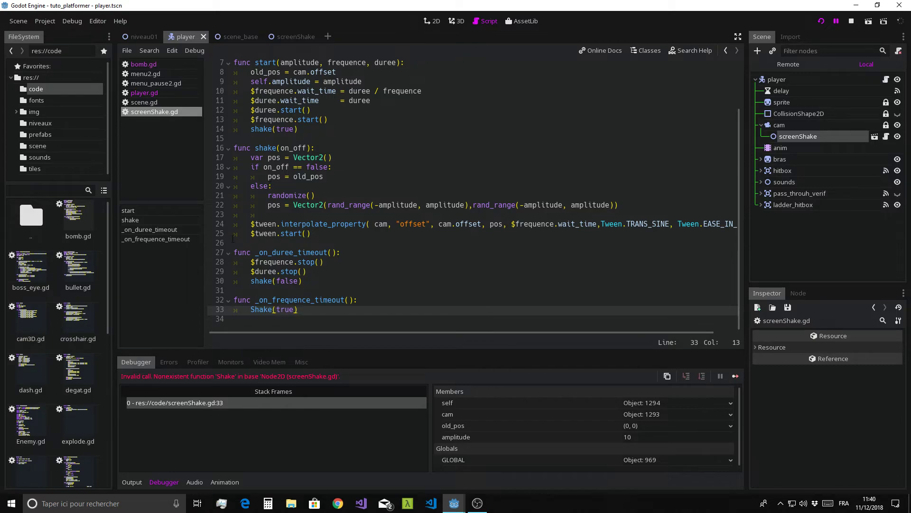
{"action": "key", "text": "Home"}
{"action": "key", "text": "Delete"}
{"action": "type", "text": "s"}
{"action": "left_click", "coordinate": [406, 190]}
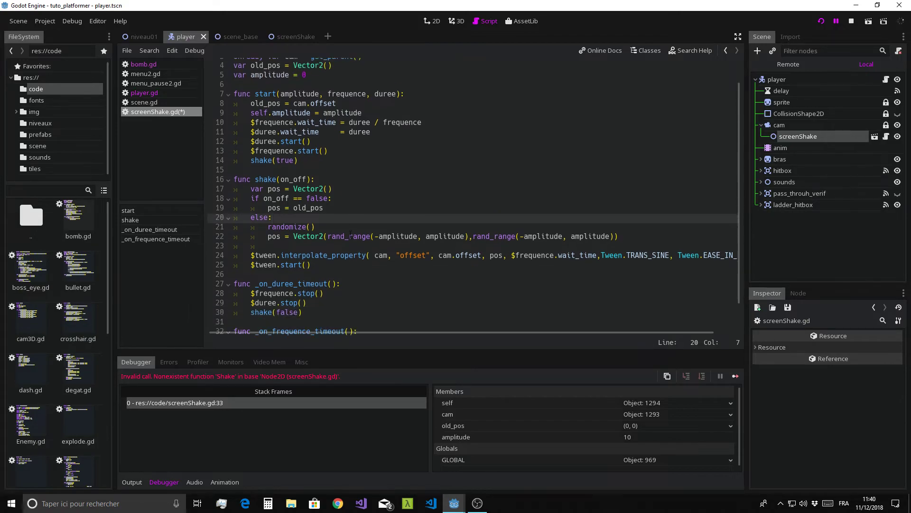
{"action": "left_click", "coordinate": [851, 21]}
{"action": "left_click", "coordinate": [820, 22]}
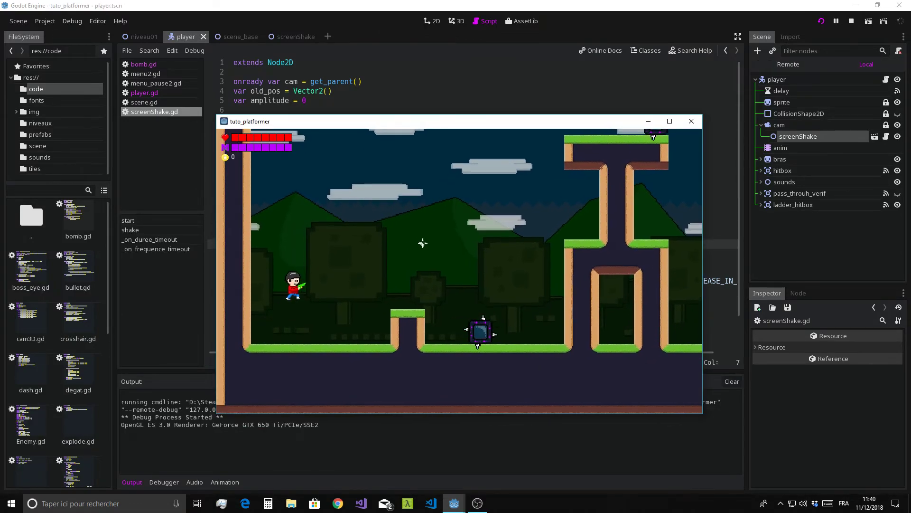
Move, jump and throw bombs across the level to watch the explosions shake the screen.
{"action": "key", "text": "space"}
{"action": "key", "text": "Right"}
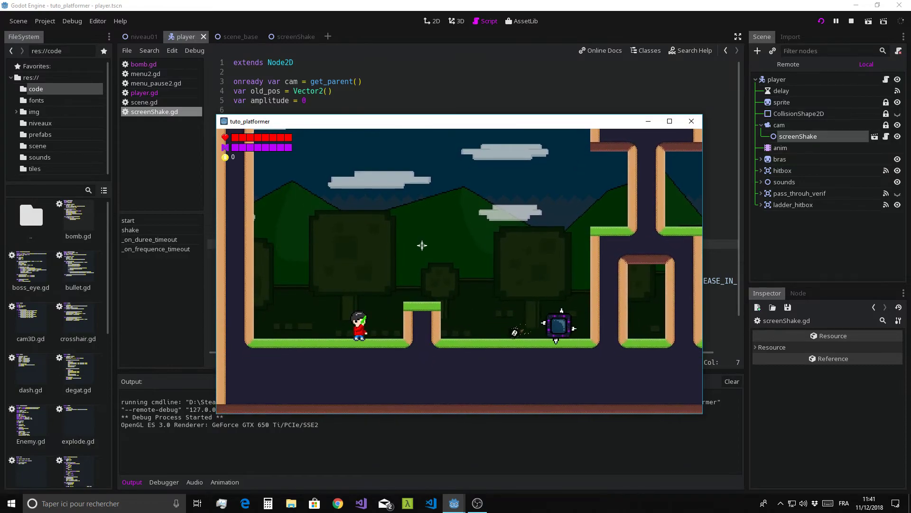
{"action": "key", "text": "space"}
{"action": "key", "text": "Right"}
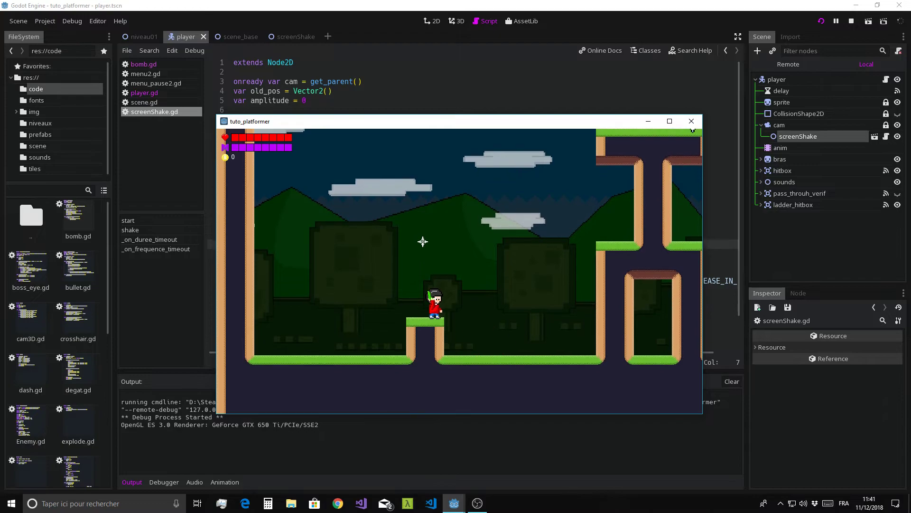
{"action": "key", "text": "space"}
{"action": "key", "text": "Right"}
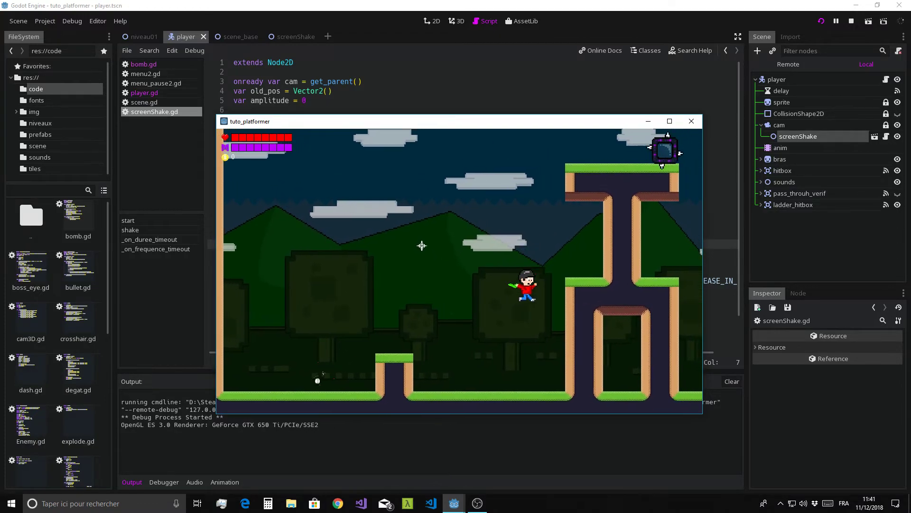
{"action": "key", "text": "Left"}
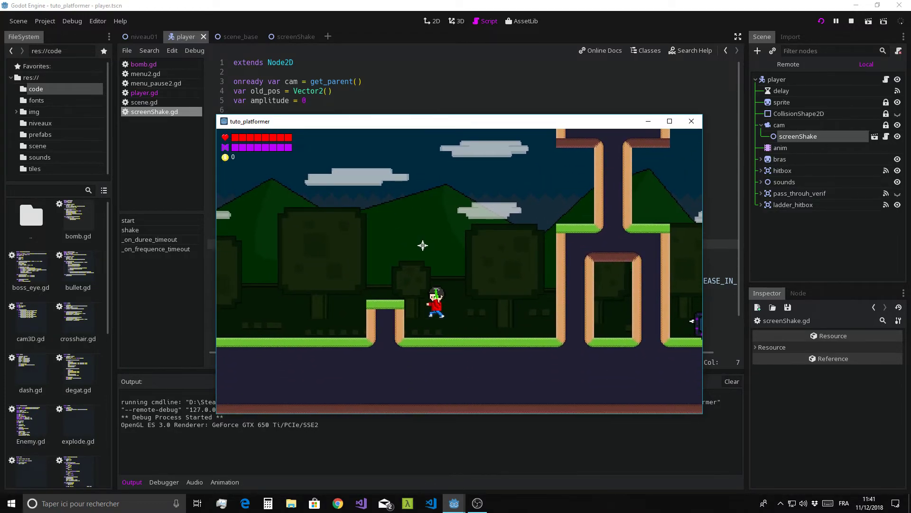
{"action": "key", "text": "space"}
{"action": "key", "text": "space"}
{"action": "key", "text": "Right"}
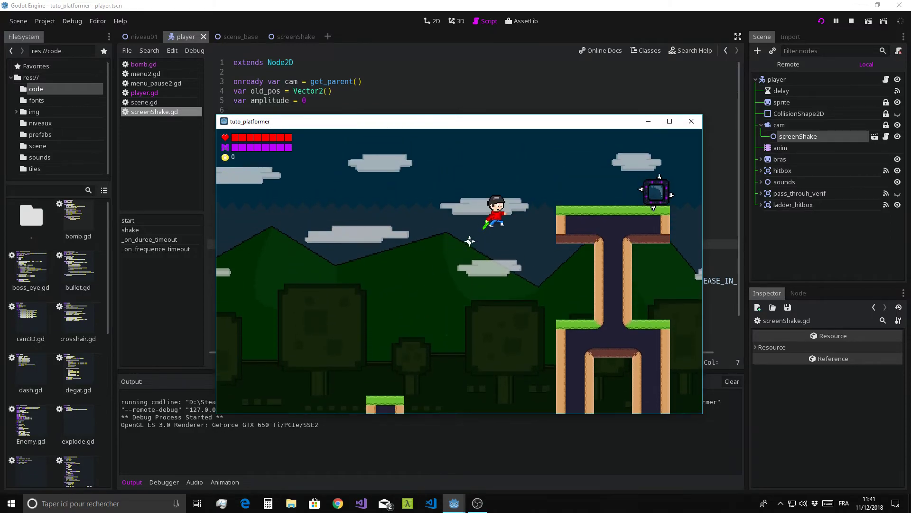
{"action": "key", "text": "Left"}
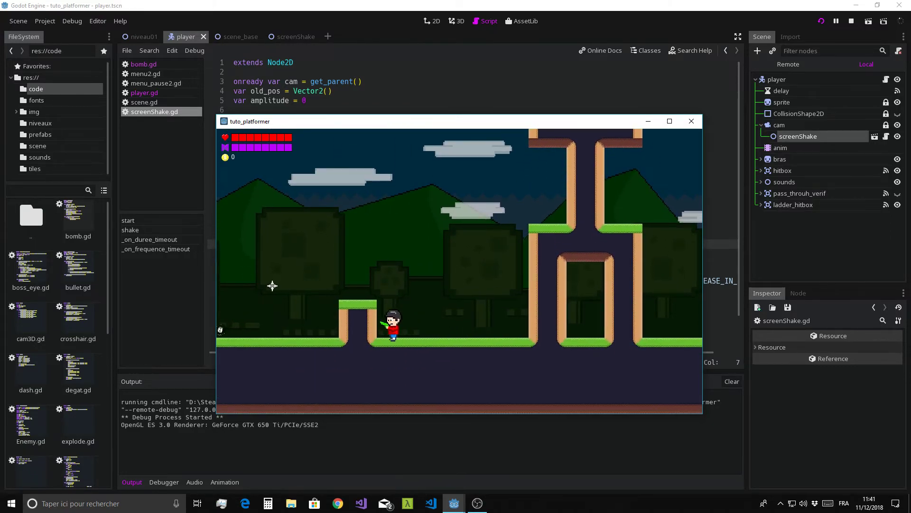
{"action": "key", "text": "Right"}
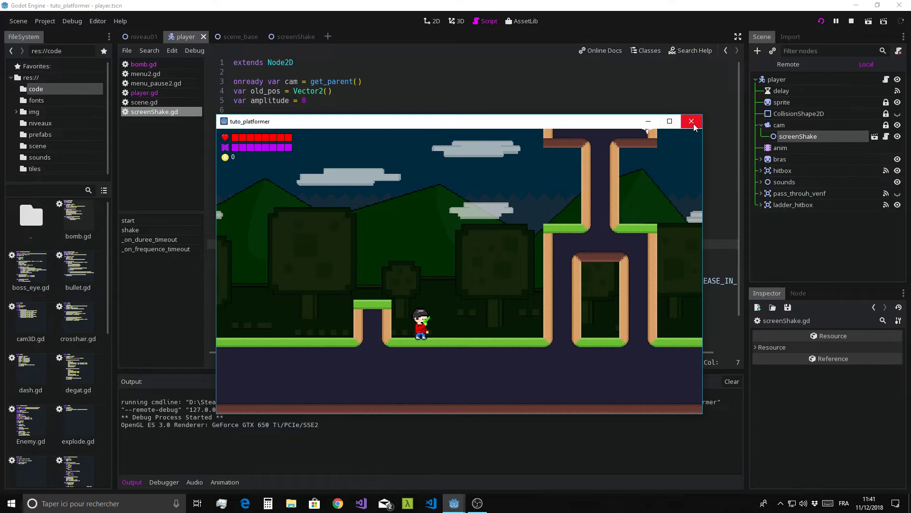
Close the game and scroll player.gd to the SHOOT block above the bomb code.
{"action": "left_click", "coordinate": [692, 122]}
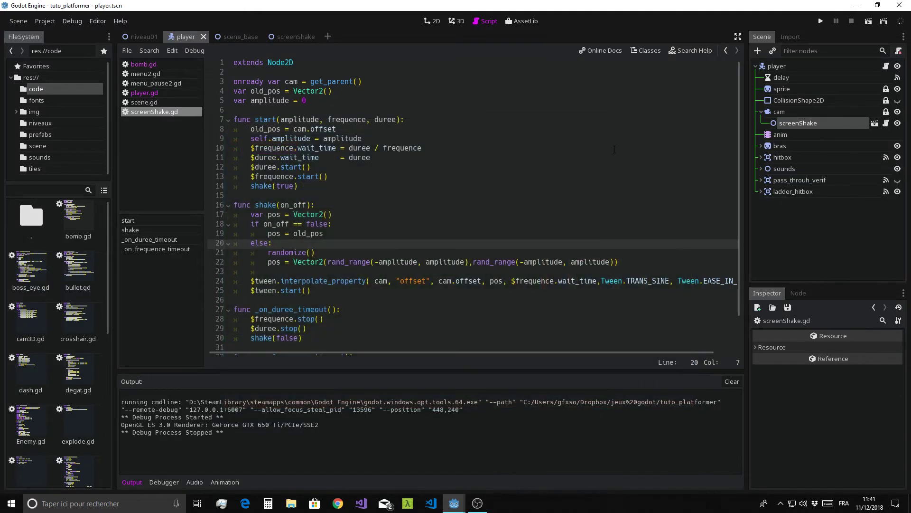
{"action": "scroll", "coordinate": [392, 226], "scroll_direction": "down", "scroll_amount": 2}
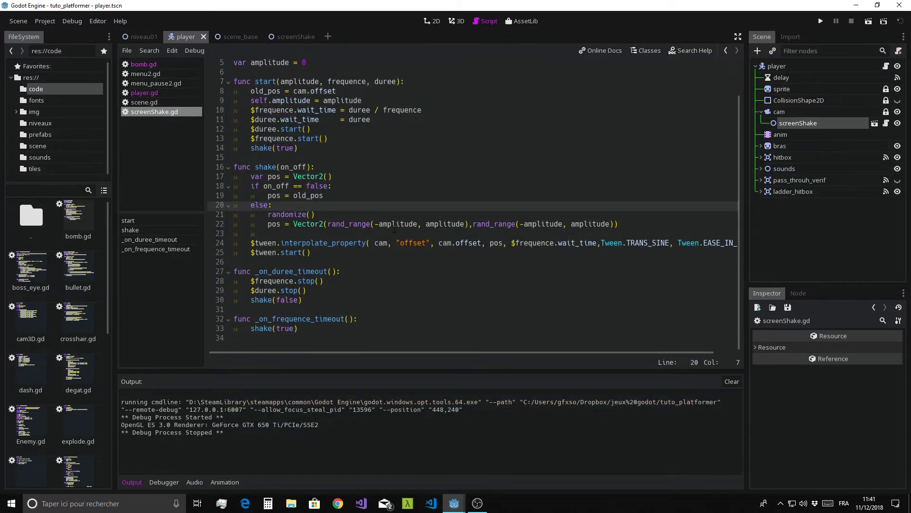
{"action": "scroll", "coordinate": [395, 229], "scroll_direction": "up", "scroll_amount": 2}
{"action": "left_click", "coordinate": [144, 92]}
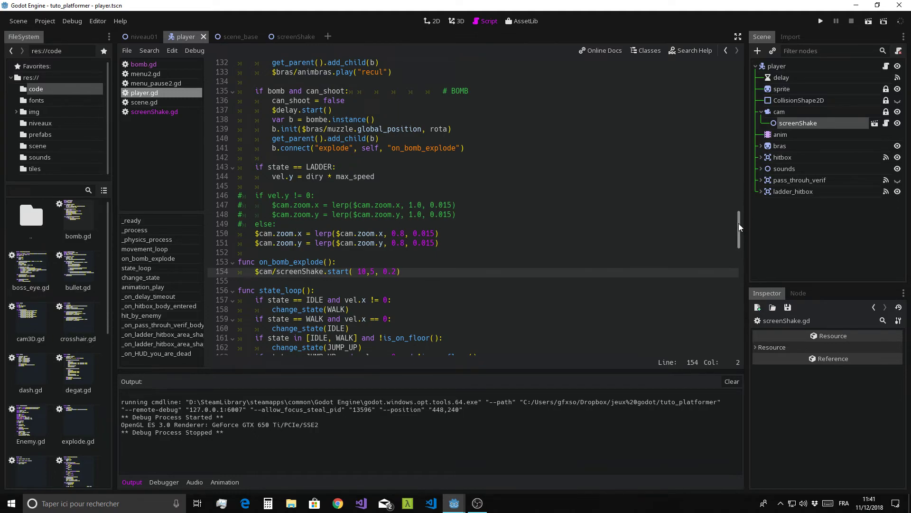
{"action": "left_click_drag", "start_coordinate": [739, 223], "coordinate": [741, 206]}
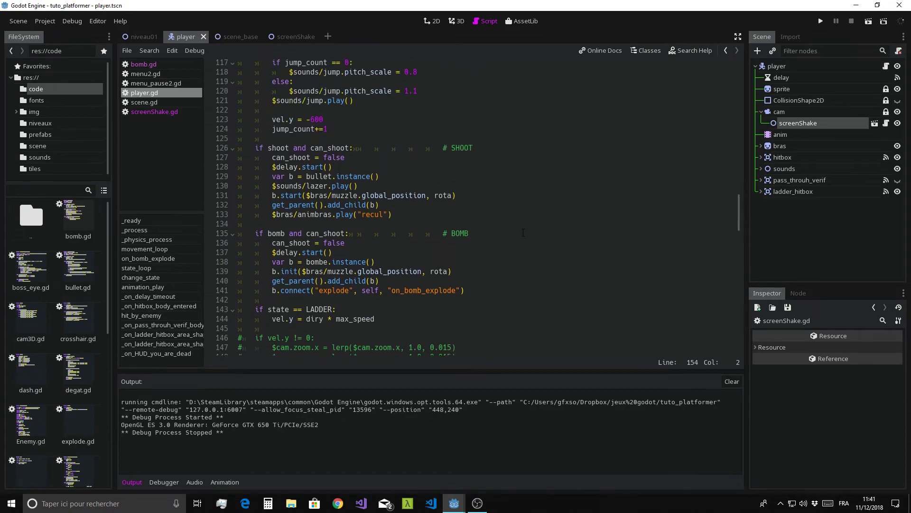
{"action": "scroll", "coordinate": [407, 257], "scroll_direction": "down", "scroll_amount": 5}
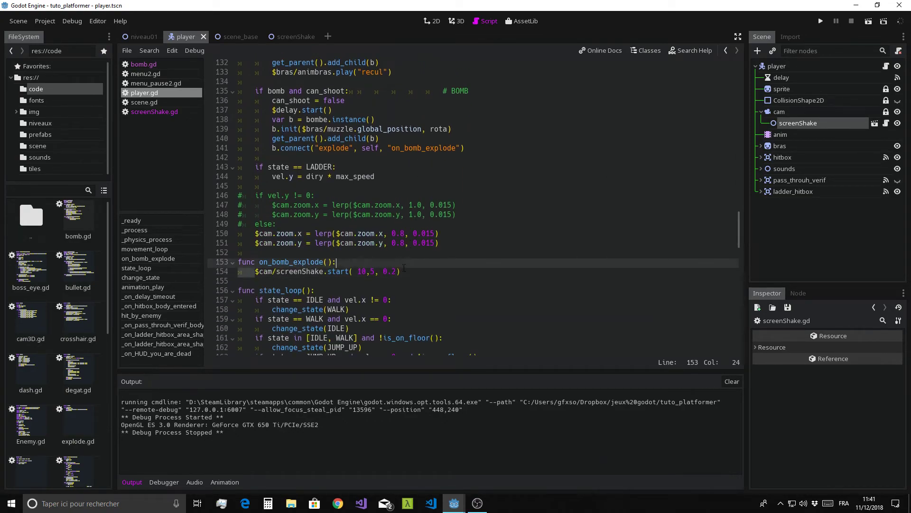
{"action": "left_click", "coordinate": [410, 269]}
Paste $cam/screenShake.start( 10,5, 0.2) on line 134 and change the duration to 0.1.
{"action": "scroll", "coordinate": [328, 253], "scroll_direction": "up", "scroll_amount": 6}
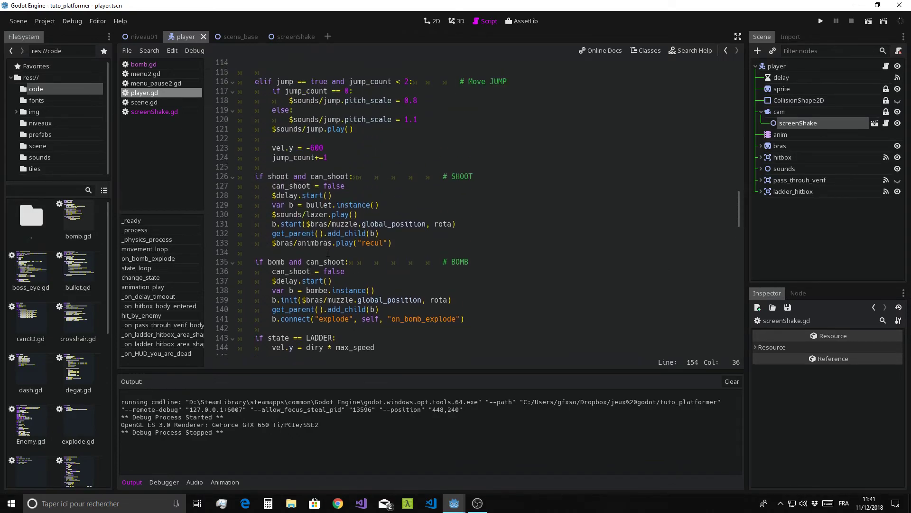
{"action": "left_click", "coordinate": [287, 253]}
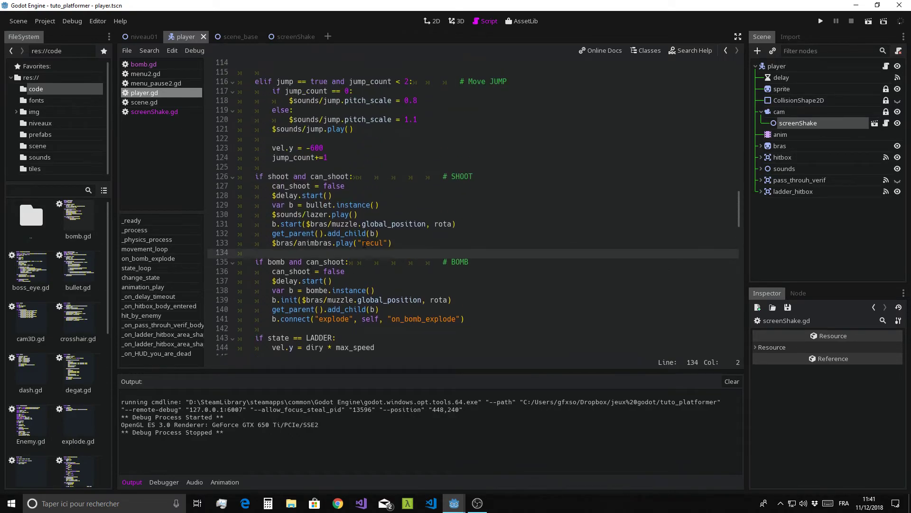
{"action": "type", "text": "$cam/screenShake.start( 10,5, 0.2)"}
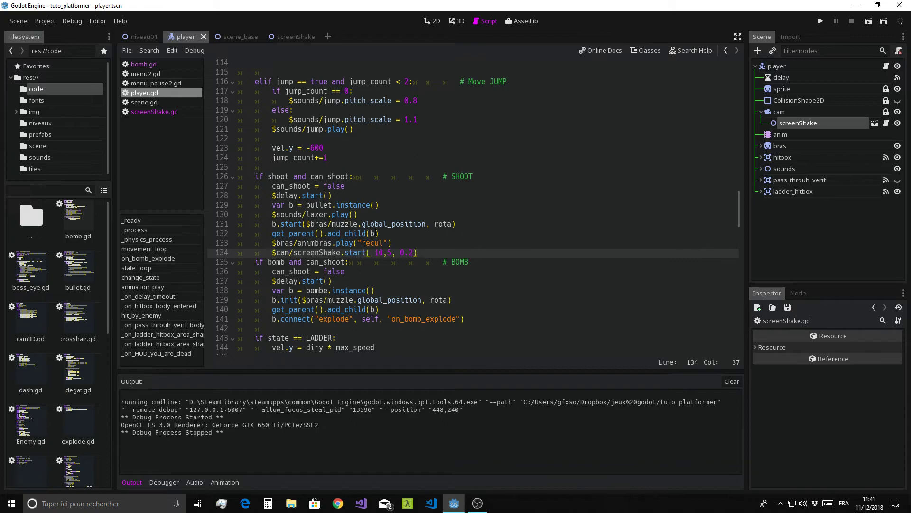
{"action": "double_click", "coordinate": [410, 252]}
{"action": "type", "text": "1"}
Finish the call as (5,2, 0.1), removing the extra space and adding a blank line after it.
{"action": "double_click", "coordinate": [391, 252]}
{"action": "left_click", "coordinate": [421, 252]}
{"action": "key", "text": "Return"}
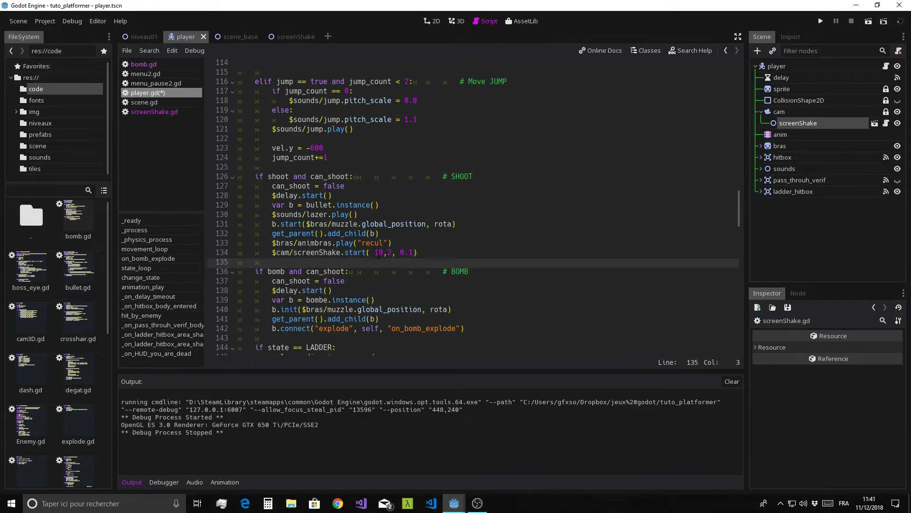
{"action": "double_click", "coordinate": [383, 253]}
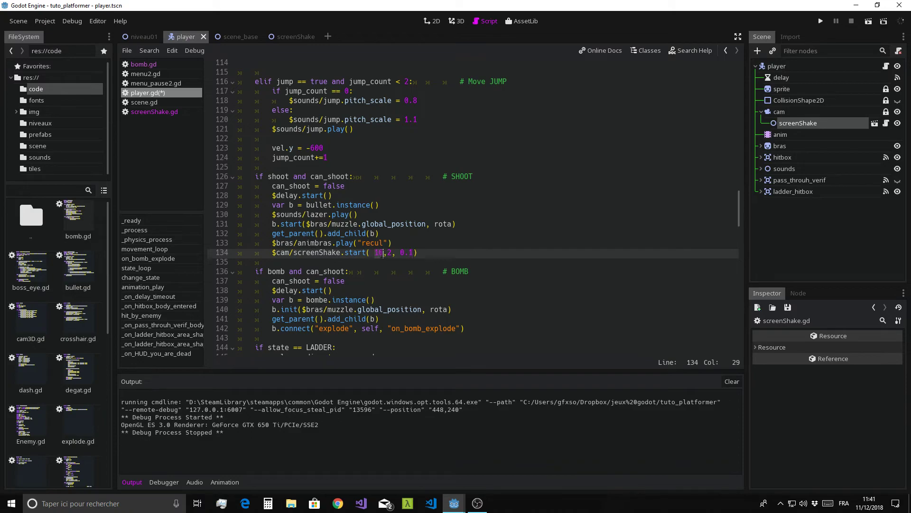
{"action": "type", "text": "5"}
{"action": "key", "text": "Up"}
{"action": "key", "text": "Up"}
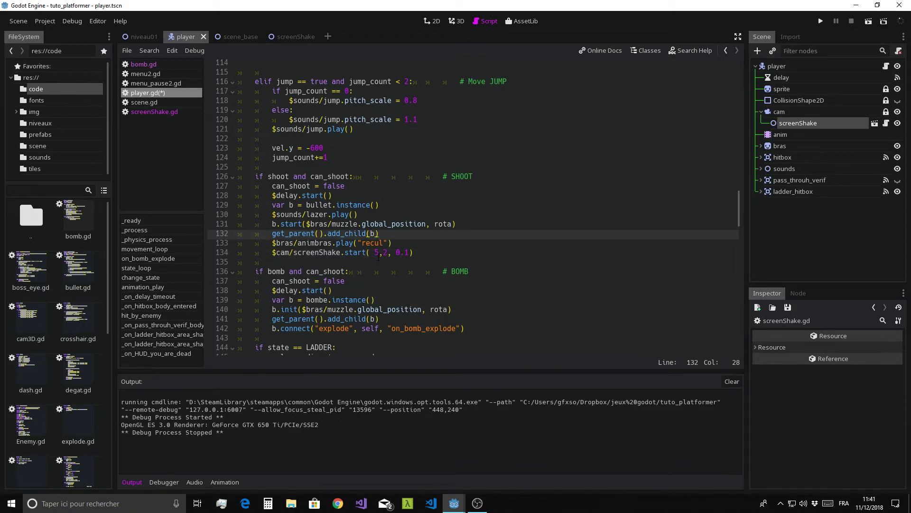
{"action": "left_click", "coordinate": [378, 254]}
{"action": "key", "text": "BackSpace"}
{"action": "left_click", "coordinate": [456, 224]}
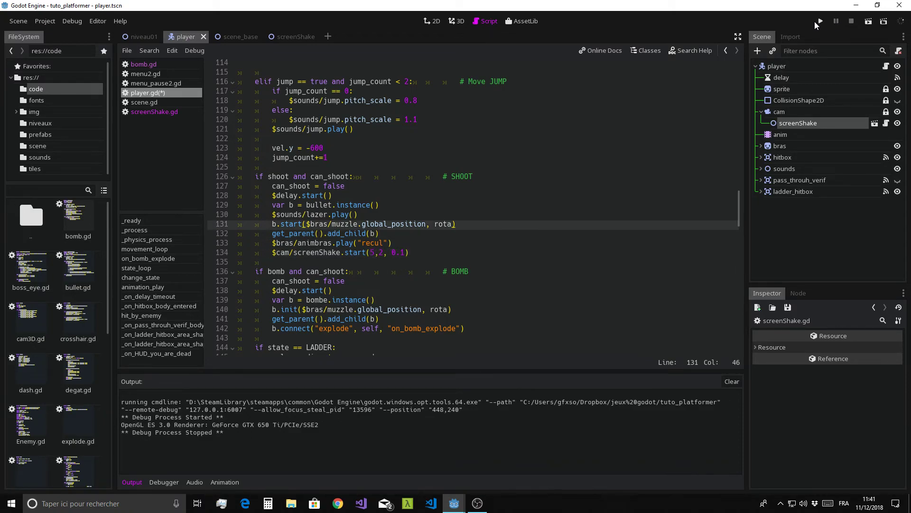
Run the game, fire bullets and jump around until the enemy is destroyed, then stop the game.
{"action": "left_click", "coordinate": [816, 21]}
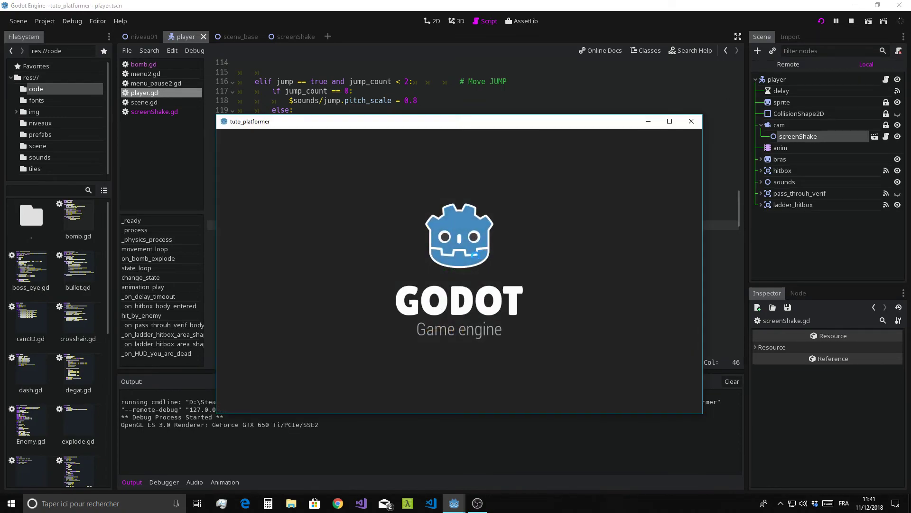
{"action": "left_click", "coordinate": [441, 266]}
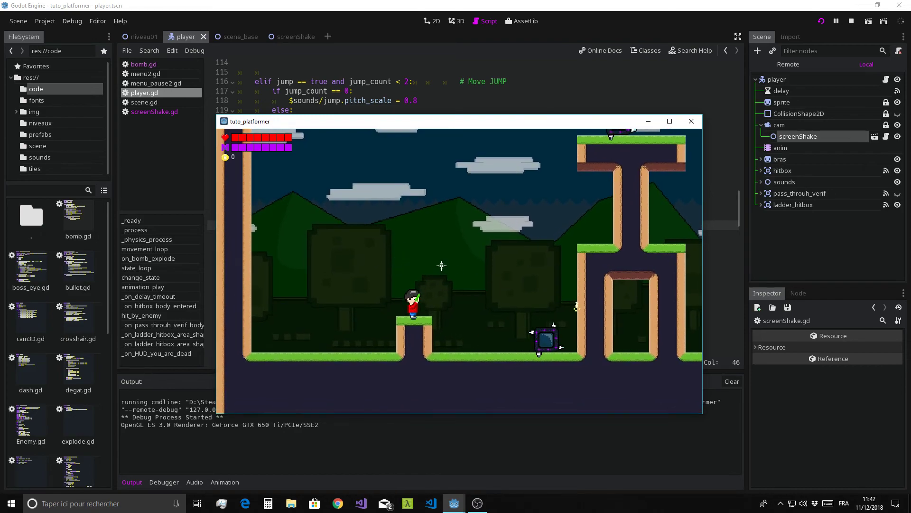
{"action": "left_click", "coordinate": [441, 265]}
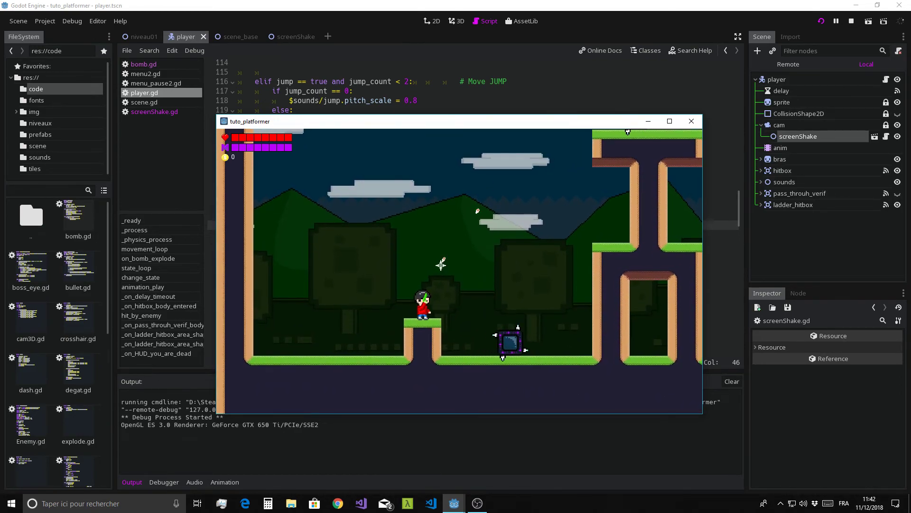
{"action": "left_click", "coordinate": [468, 278]}
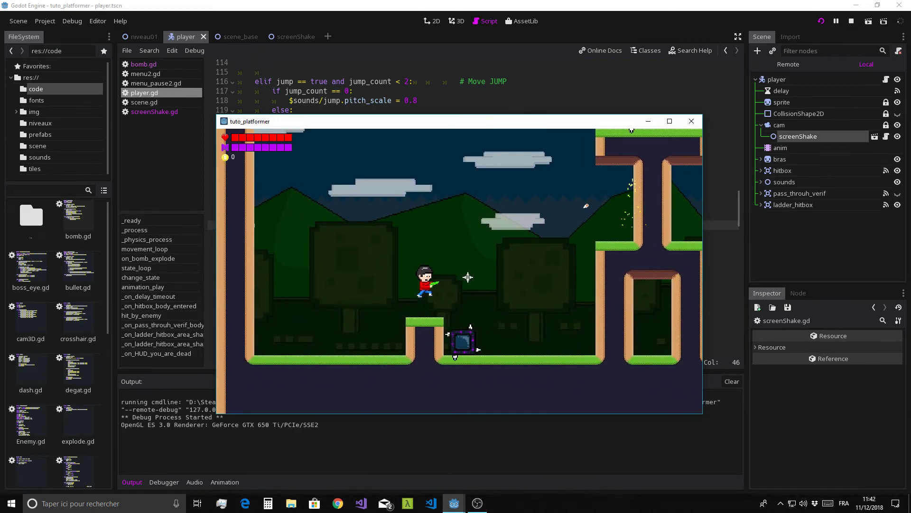
{"action": "key", "text": "space"}
{"action": "key", "text": "Right"}
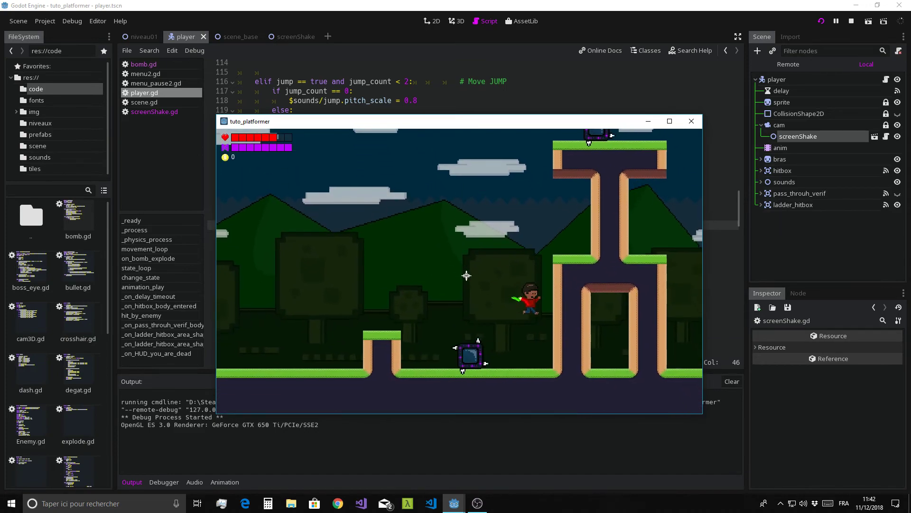
{"action": "left_click", "coordinate": [431, 319]}
{"action": "key", "text": "Left"}
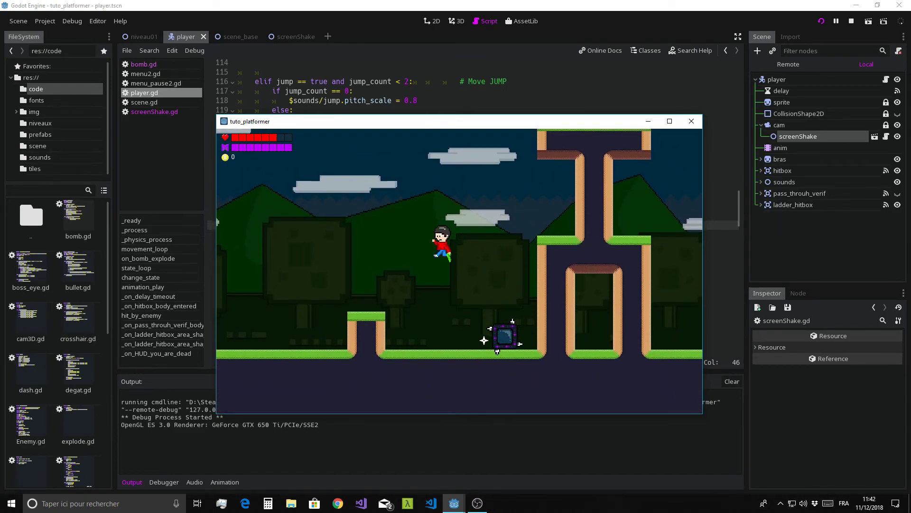
{"action": "key", "text": "space"}
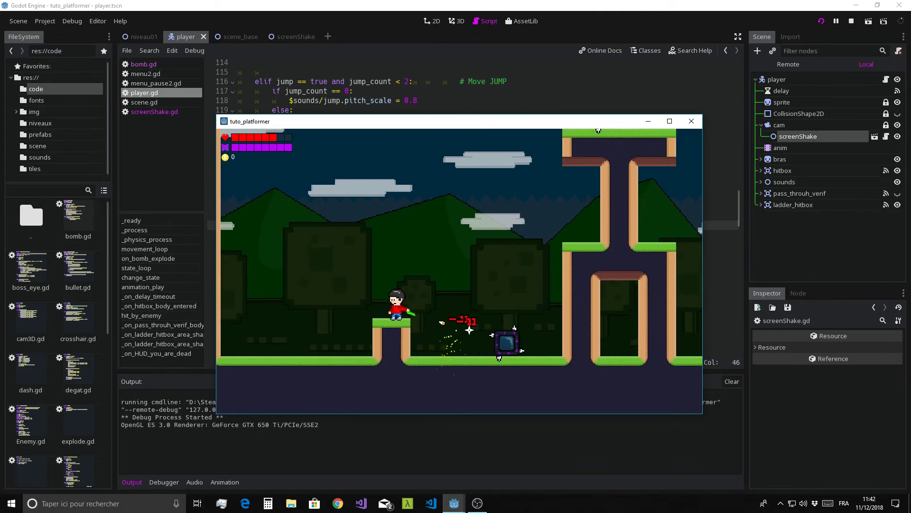
{"action": "left_click", "coordinate": [469, 330]}
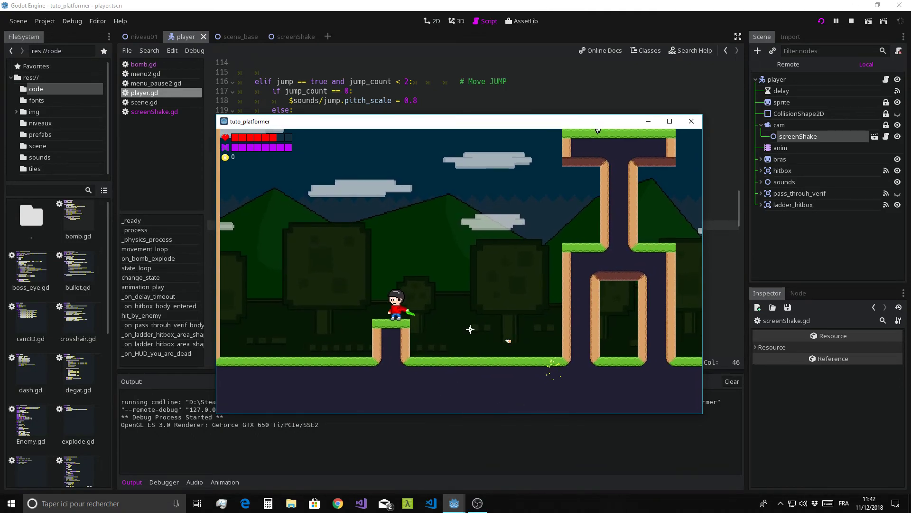
{"action": "key", "text": "Escape"}
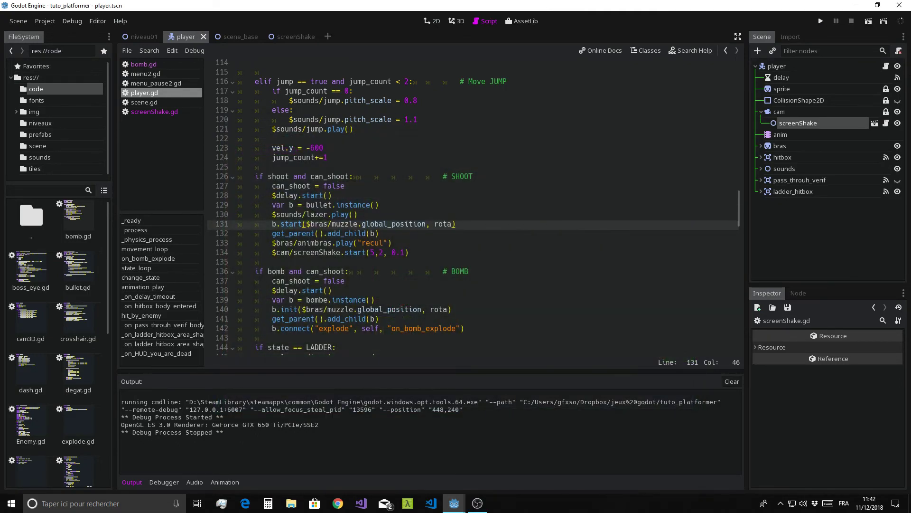
Delete the $cam/screenShake.start(5,2, 0.1) line and its leftover blank line from the SHOOT block.
{"action": "left_click", "coordinate": [451, 255]}
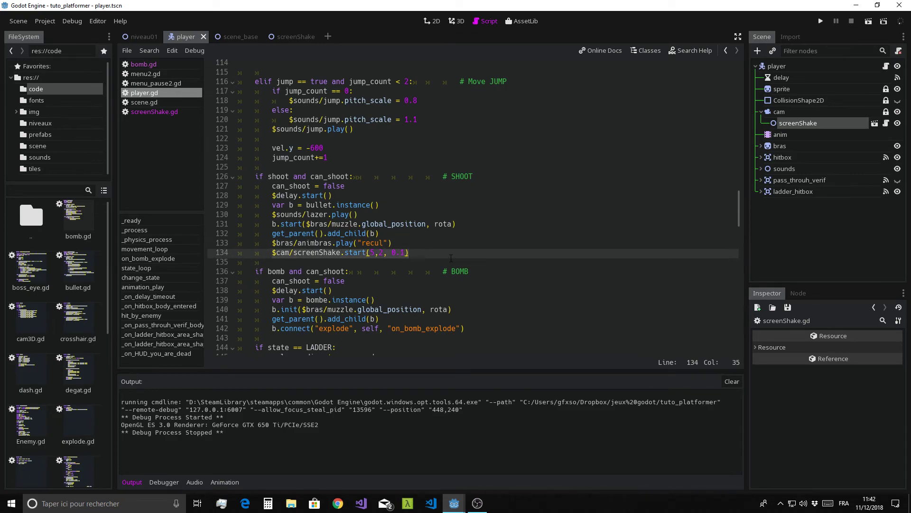
{"action": "key", "text": "shift+Home"}
{"action": "key", "text": "BackSpace"}
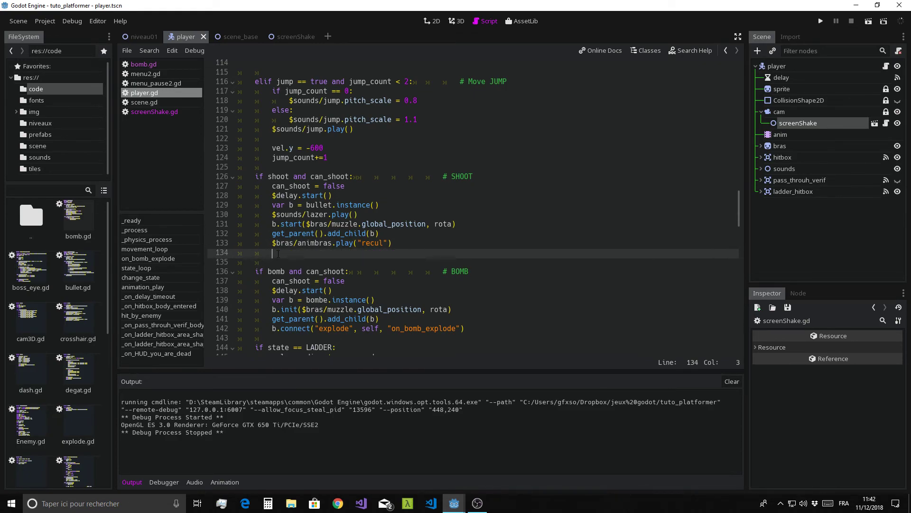
{"action": "key", "text": "BackSpace"}
{"action": "key", "text": "BackSpace"}
{"action": "key", "text": "Delete"}
{"action": "left_click", "coordinate": [511, 225]}
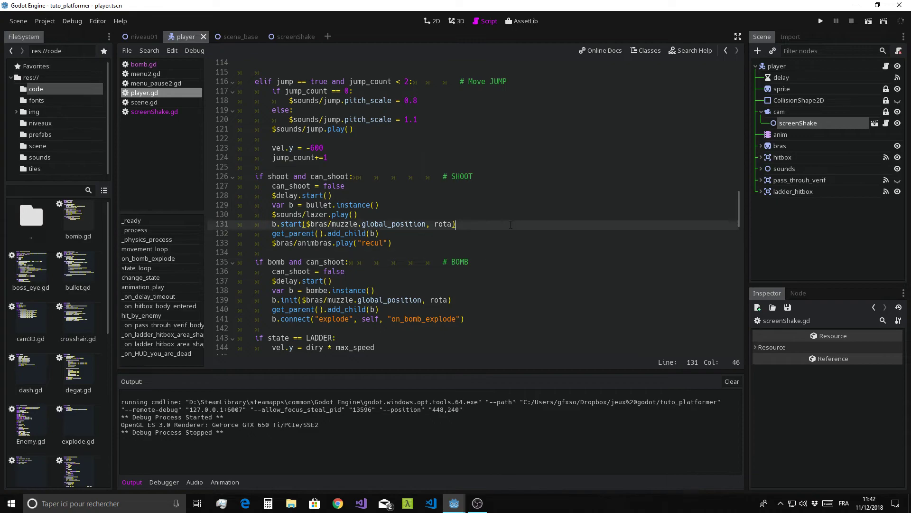
Collapse the Output panel and switch to screenShake.gd in the script list.
{"action": "scroll", "coordinate": [468, 247], "scroll_direction": "down", "scroll_amount": 6}
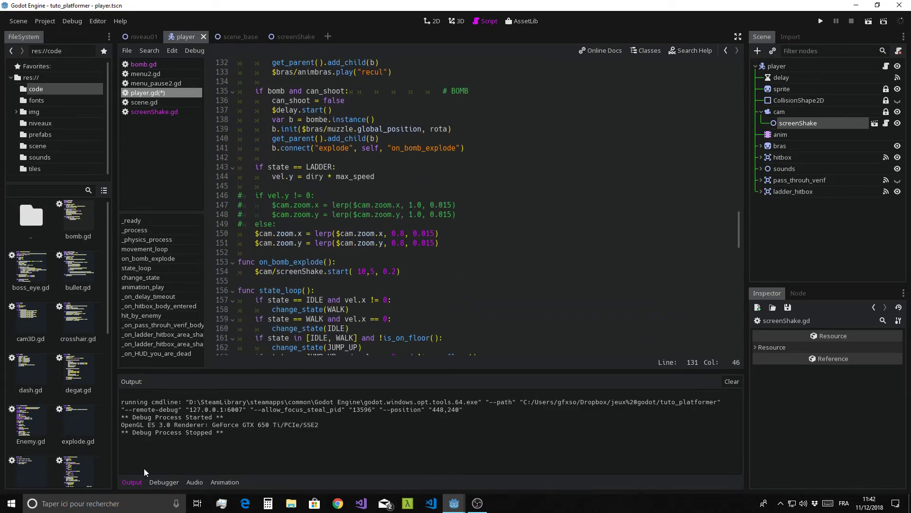
{"action": "left_click", "coordinate": [138, 483]}
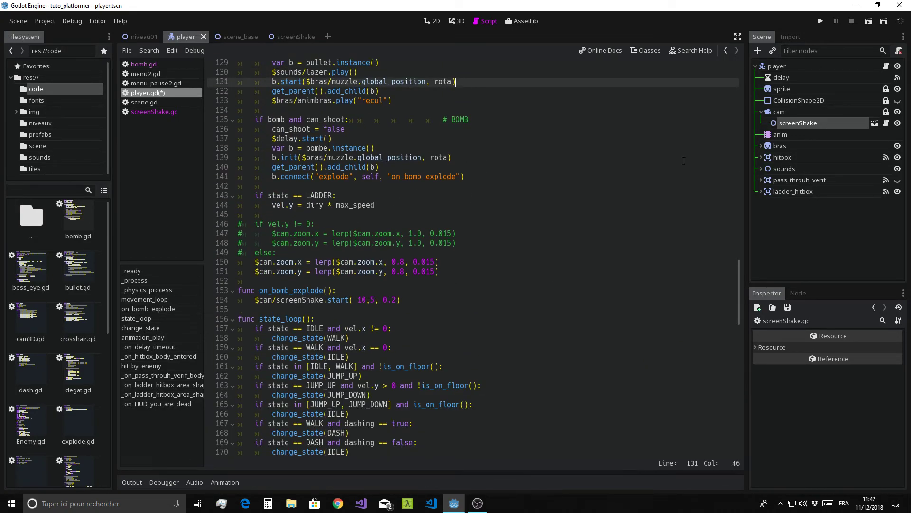
{"action": "left_click_drag", "start_coordinate": [739, 267], "coordinate": [731, 351]}
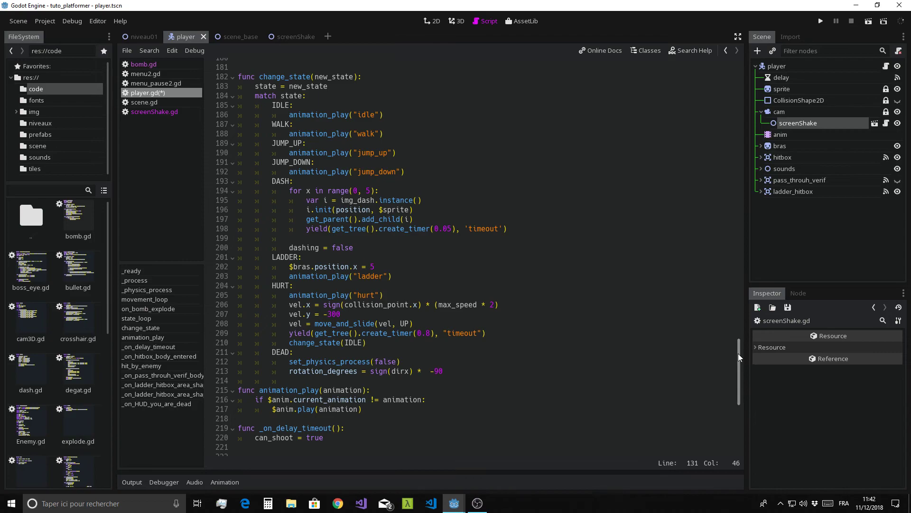
{"action": "mouse_move", "coordinate": [739, 353]}
{"action": "left_mouse_down"}
{"action": "mouse_move", "coordinate": [753, 179]}
{"action": "mouse_move", "coordinate": [745, 267]}
{"action": "left_mouse_up"}
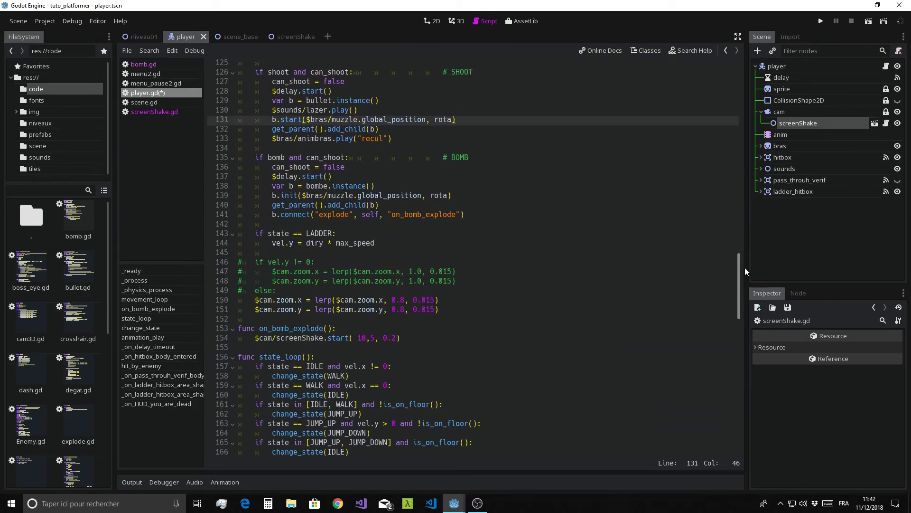
{"action": "left_click", "coordinate": [151, 113]}
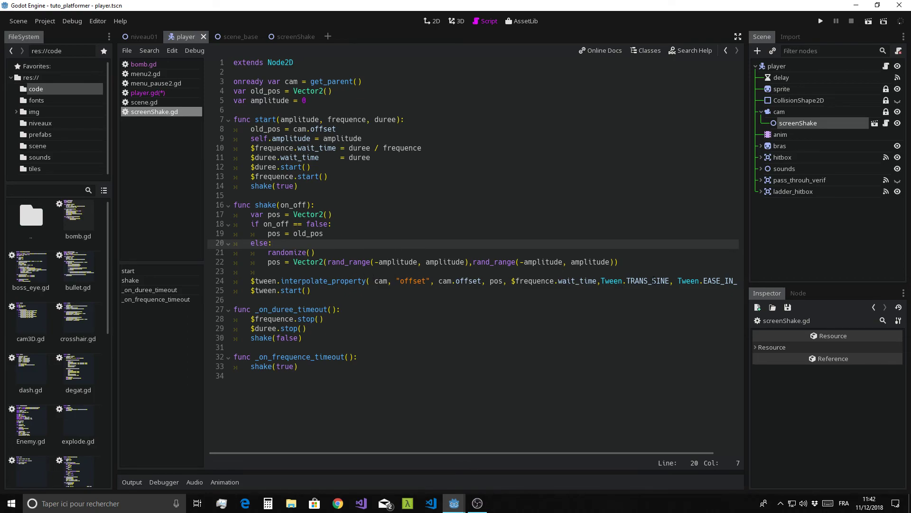
Replace TRANS_SINE with TRANS_ELASTIC in line 24's tween call and run the game.
{"action": "left_click", "coordinate": [654, 281]}
{"action": "left_click", "coordinate": [661, 283]}
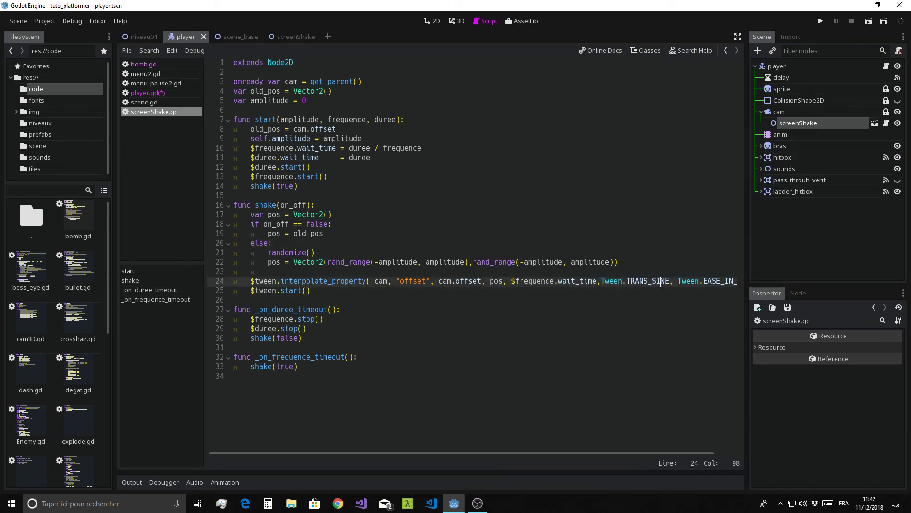
{"action": "left_click_drag", "start_coordinate": [652, 280], "coordinate": [670, 280]}
{"action": "type", "text": "EL"}
{"action": "key", "text": "Return"}
{"action": "left_click", "coordinate": [824, 22]}
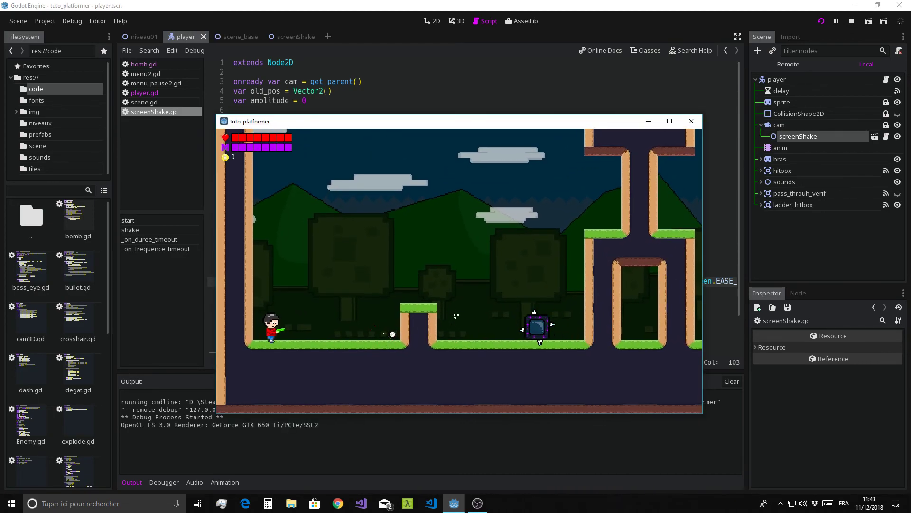
Walk and jump the player right onto the small platform, then close the game window.
{"action": "key", "text": "Right"}
{"action": "key", "text": "space"}
{"action": "key", "text": "Right"}
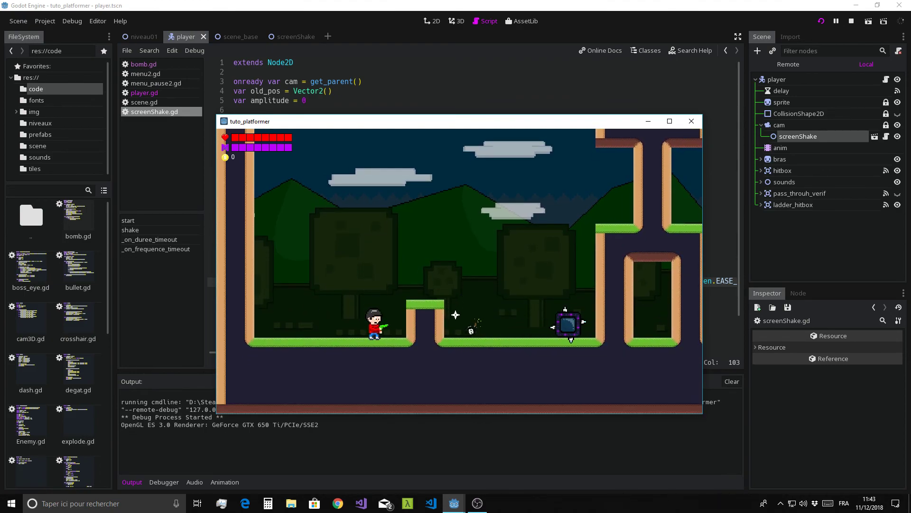
{"action": "key", "text": "space"}
{"action": "key", "text": "Right"}
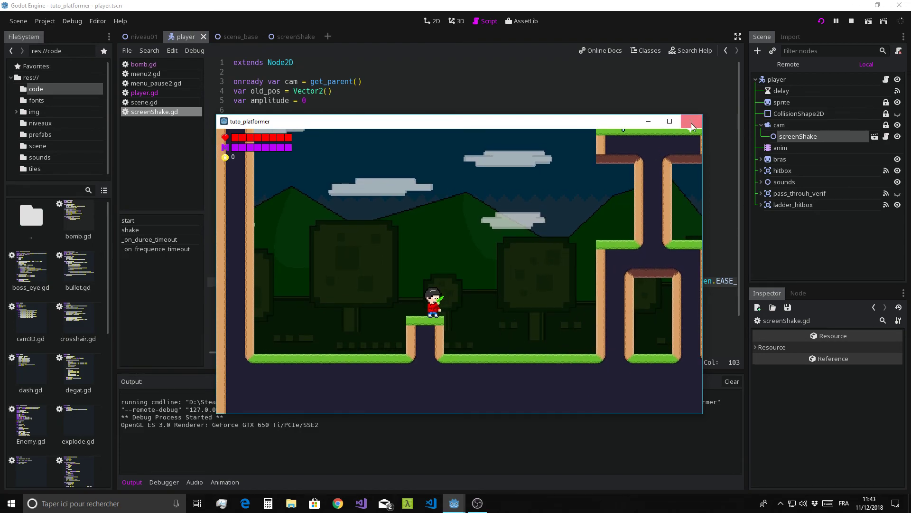
{"action": "key", "text": "alt+F4"}
Collapse the Output panel and view bomb.gd's explode signal emission on line 14.
{"action": "scroll", "coordinate": [474, 239], "scroll_direction": "down", "scroll_amount": 2}
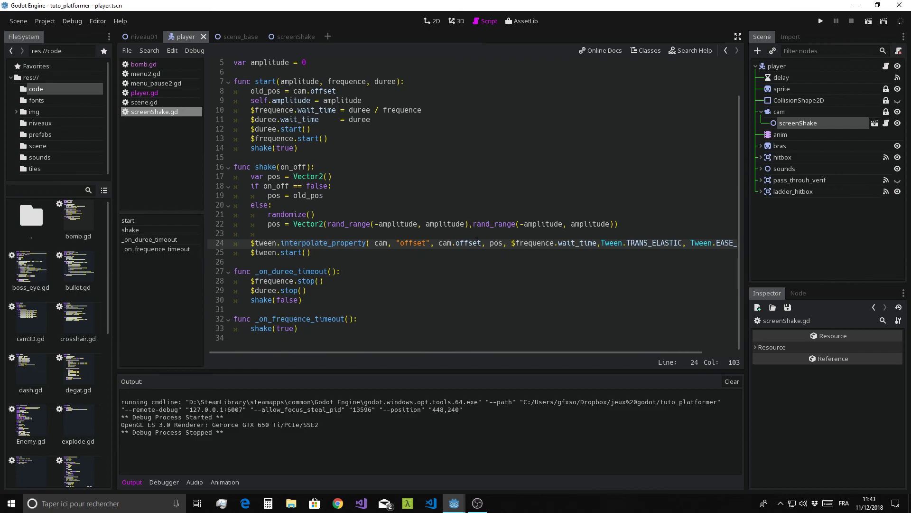
{"action": "scroll", "coordinate": [480, 237], "scroll_direction": "down", "scroll_amount": 1, "text": "ctrl"}
{"action": "scroll", "coordinate": [486, 232], "scroll_direction": "down", "scroll_amount": 1, "text": "ctrl"}
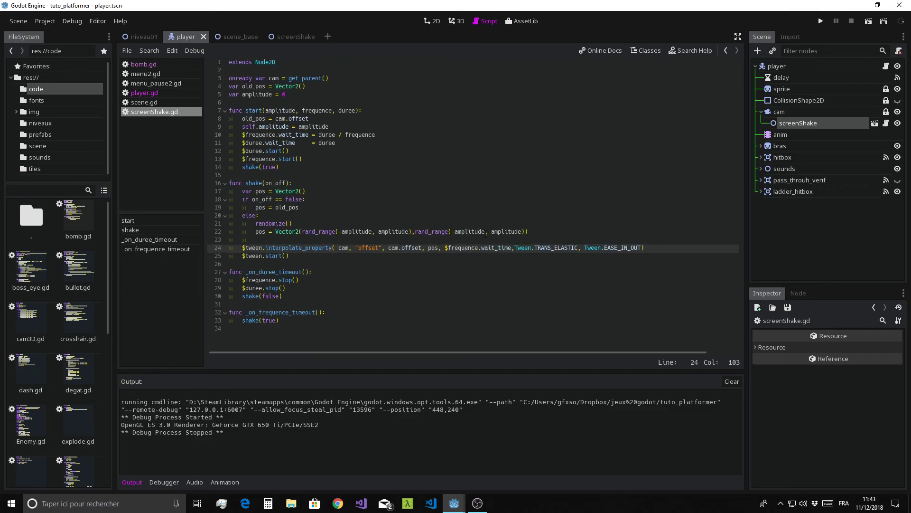
{"action": "scroll", "coordinate": [292, 342], "scroll_direction": "up", "scroll_amount": 1, "text": "ctrl"}
{"action": "left_click", "coordinate": [131, 482]}
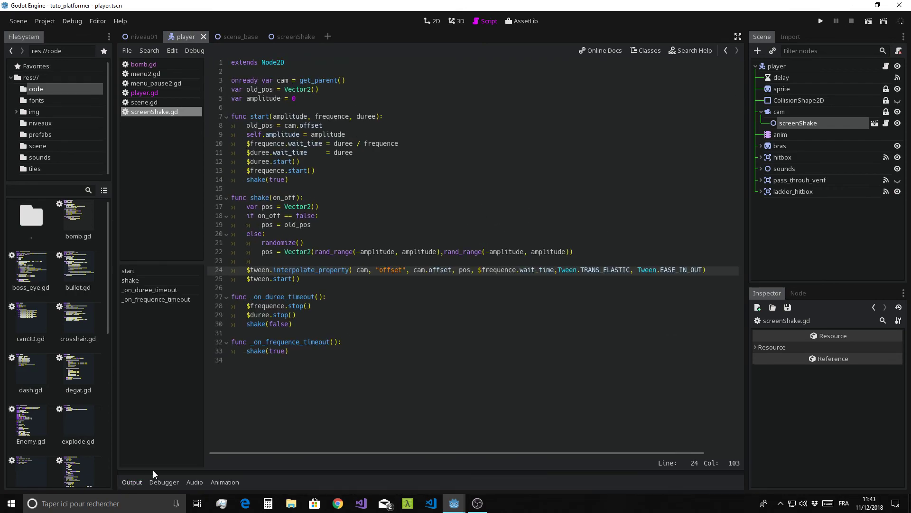
{"action": "scroll", "coordinate": [360, 353], "scroll_direction": "up", "scroll_amount": 1, "text": "ctrl"}
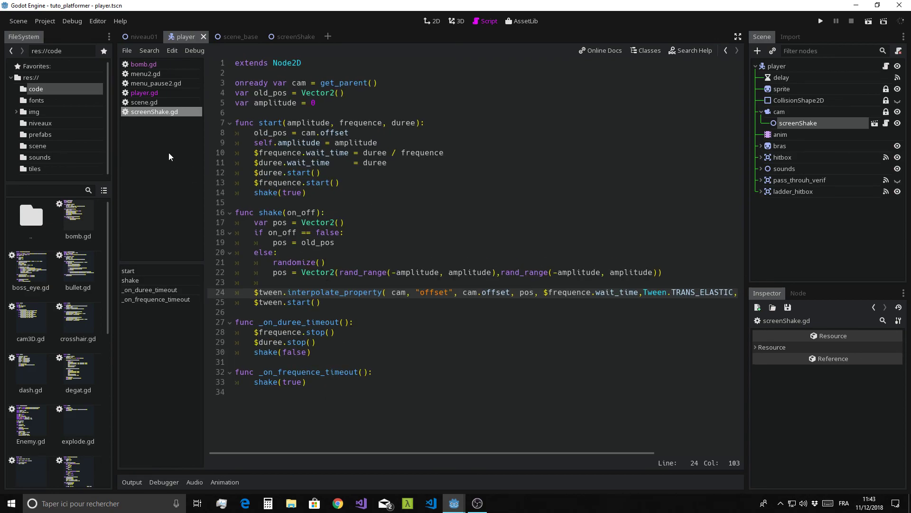
{"action": "left_click", "coordinate": [143, 67]}
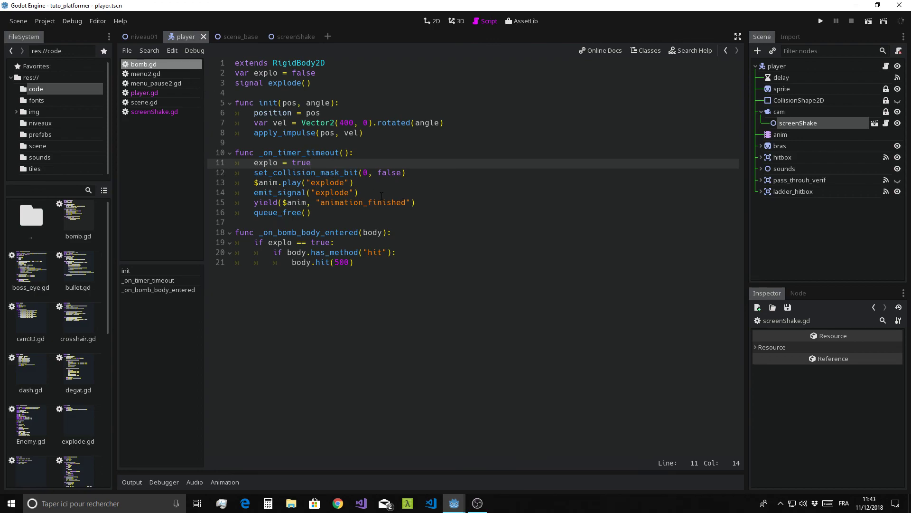
{"action": "left_click", "coordinate": [217, 194]}
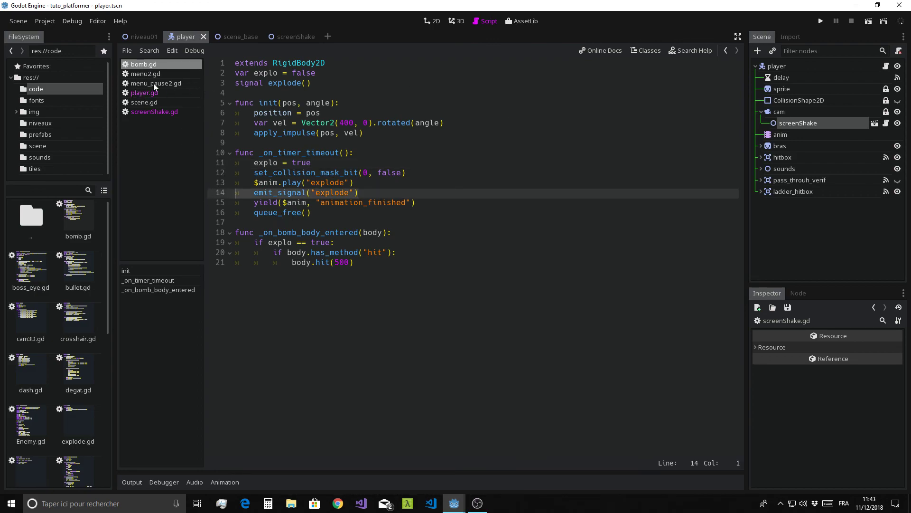
Back in player.gd, review the explode connection on line 141 and the on_bomb_explode function.
{"action": "left_click", "coordinate": [145, 94]}
{"action": "left_click_drag", "start_coordinate": [278, 222], "coordinate": [503, 224]}
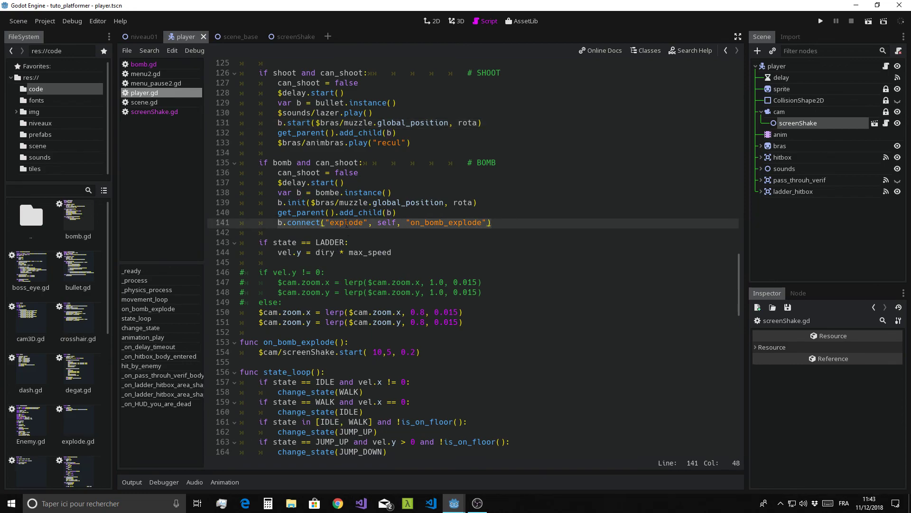
{"action": "left_click_drag", "start_coordinate": [420, 352], "coordinate": [204, 341]}
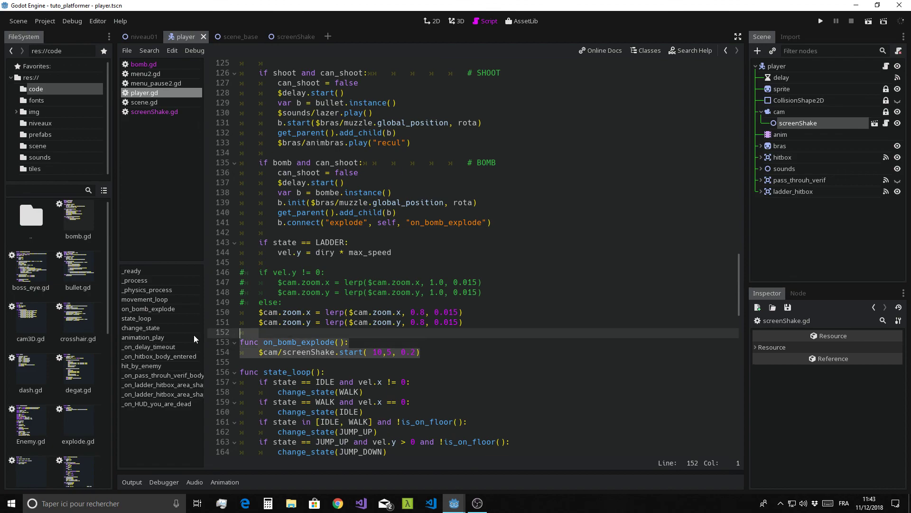
{"action": "double_click", "coordinate": [484, 223]}
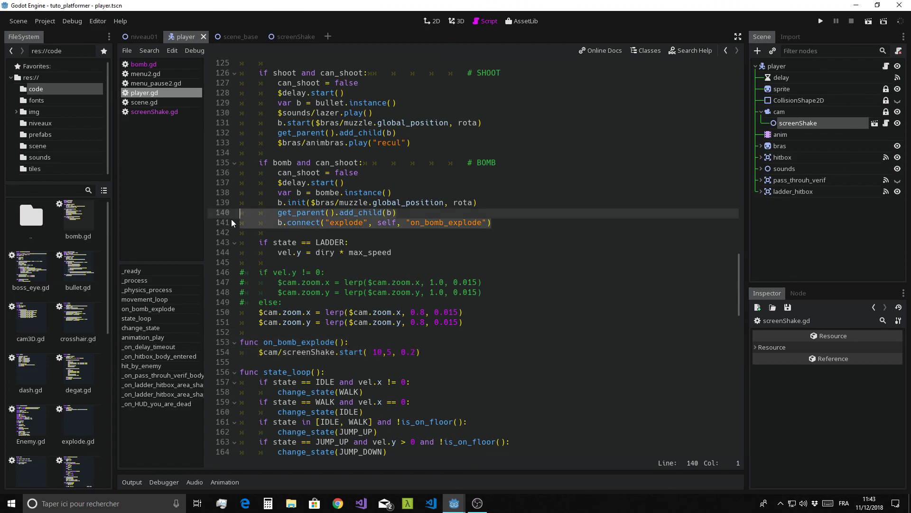
{"action": "left_click", "coordinate": [251, 224]}
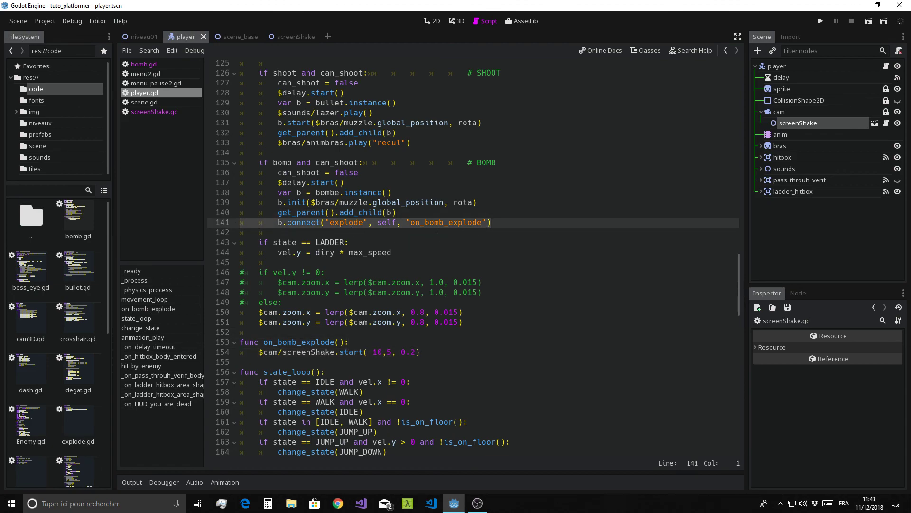
{"action": "left_click", "coordinate": [491, 362]}
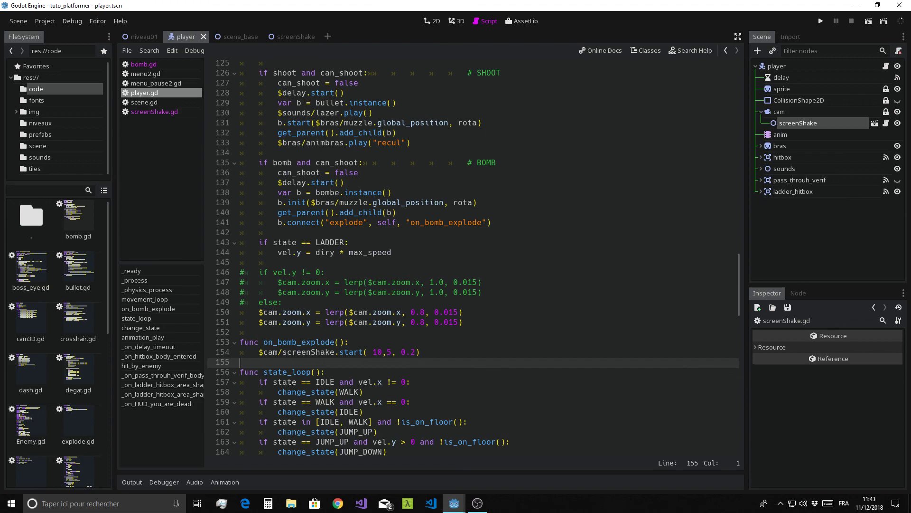
{"action": "key", "text": "alt+Tab"}
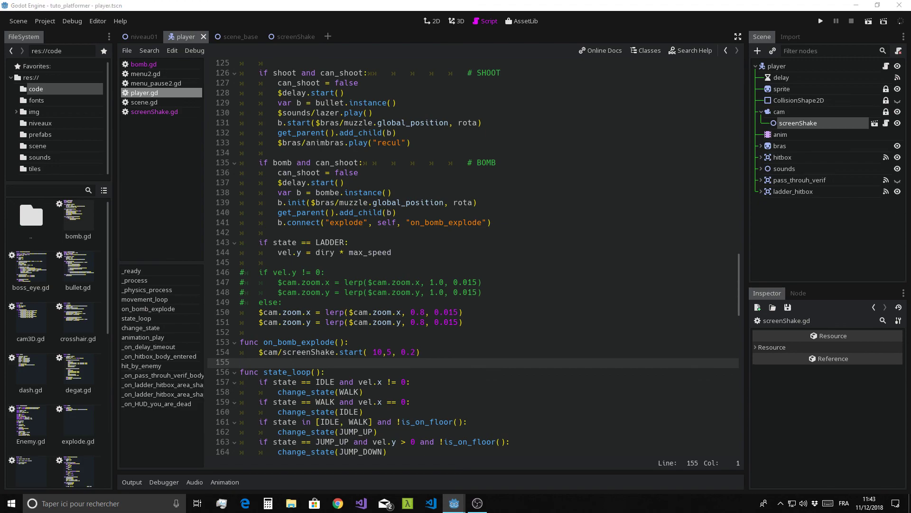